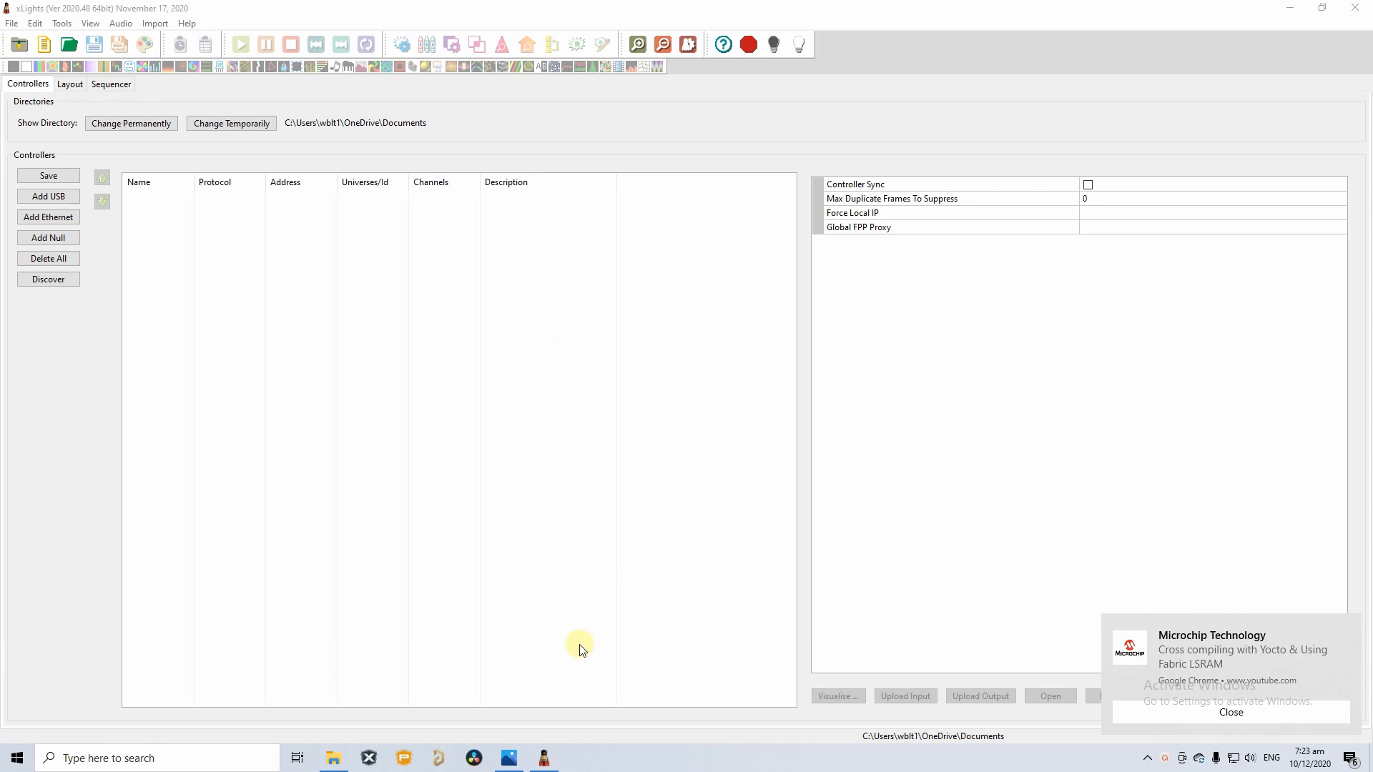
# Look over the reference comet photo, then put it away.
pyautogui.click(505, 763)
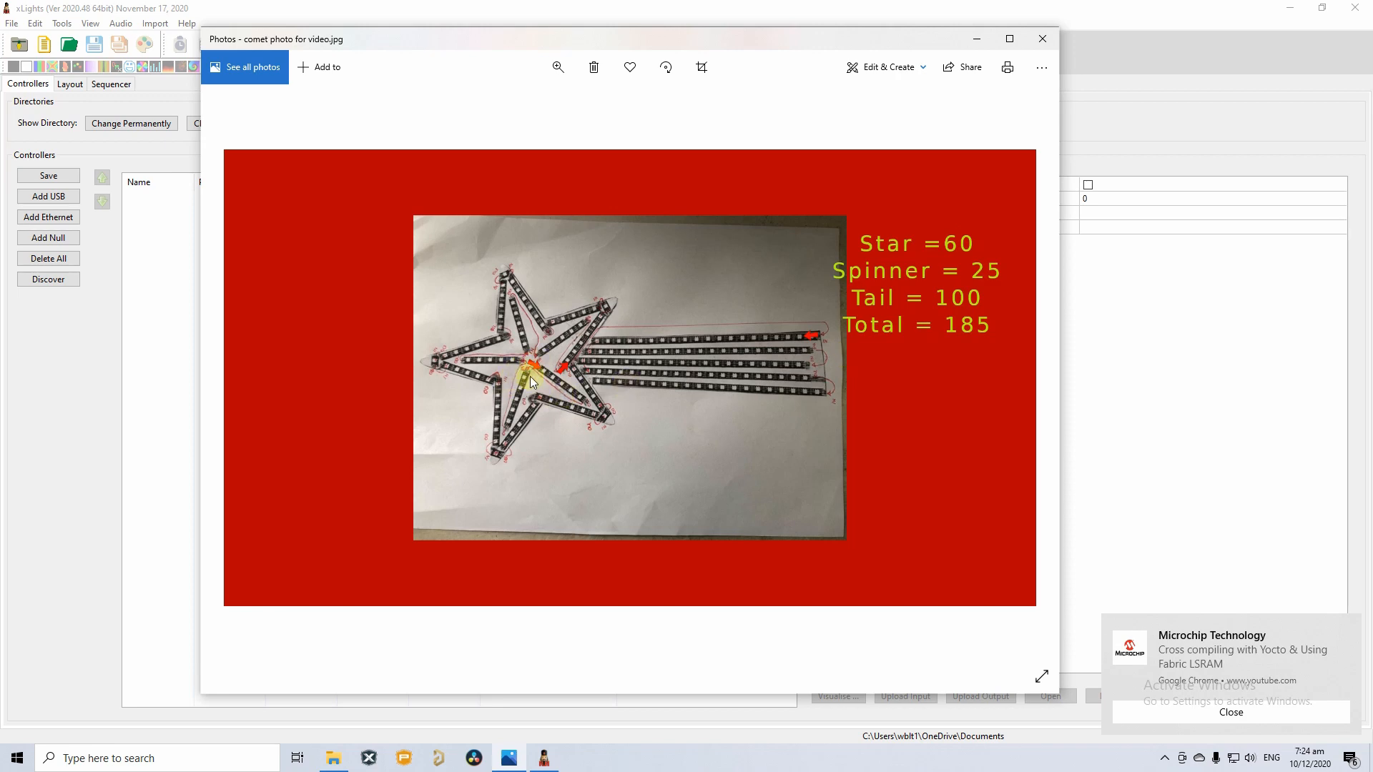
pyautogui.scroll(2, 555, 377)
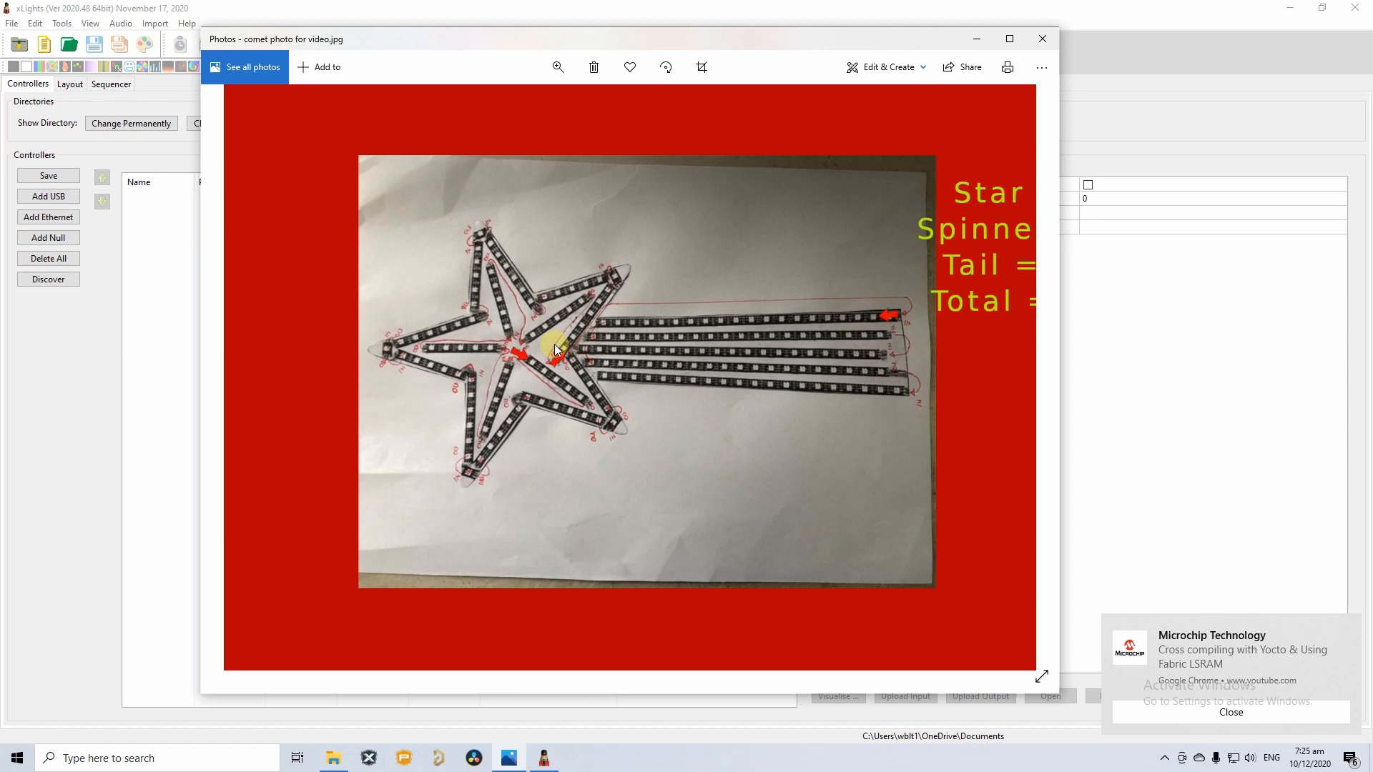
pyautogui.click(976, 39)
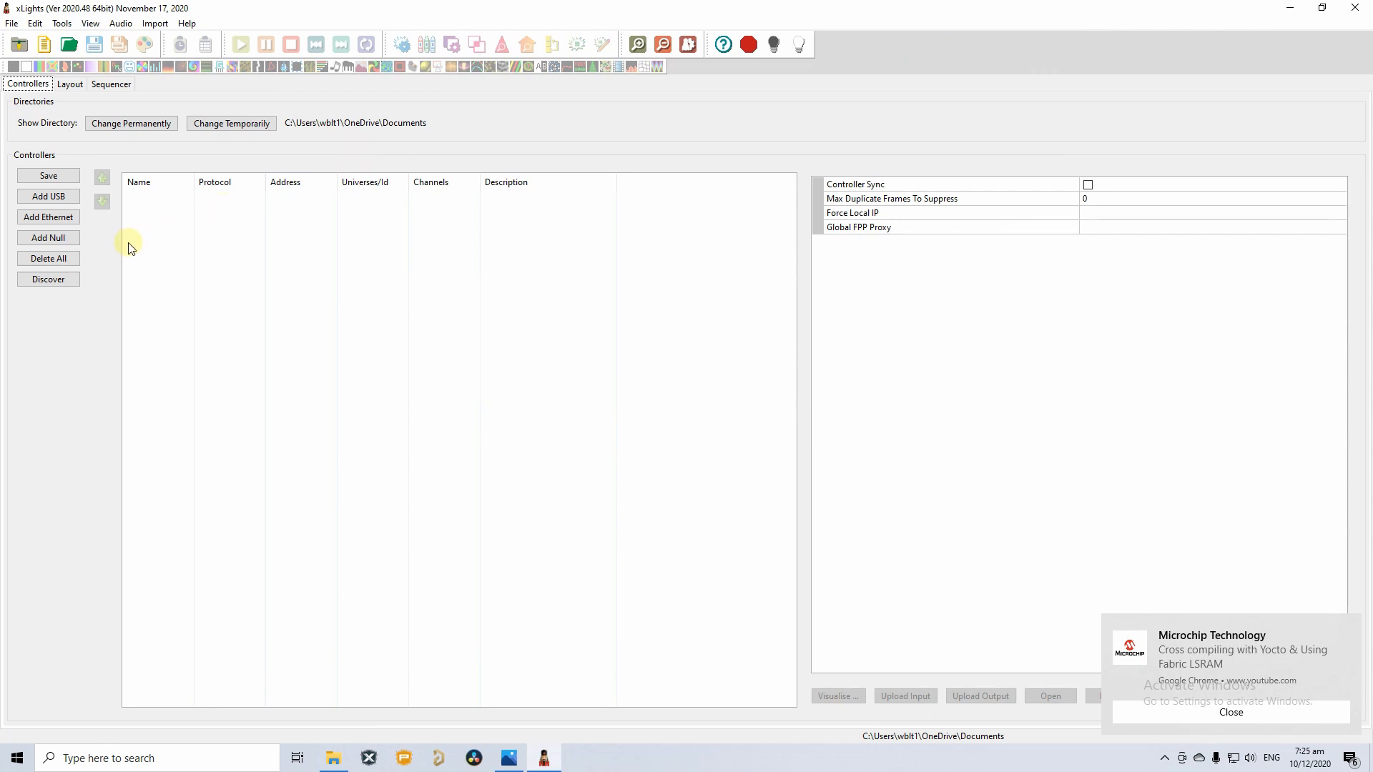
# Add a NULL controller with 555 channels and save the controller setup.
pyautogui.click(57, 237)
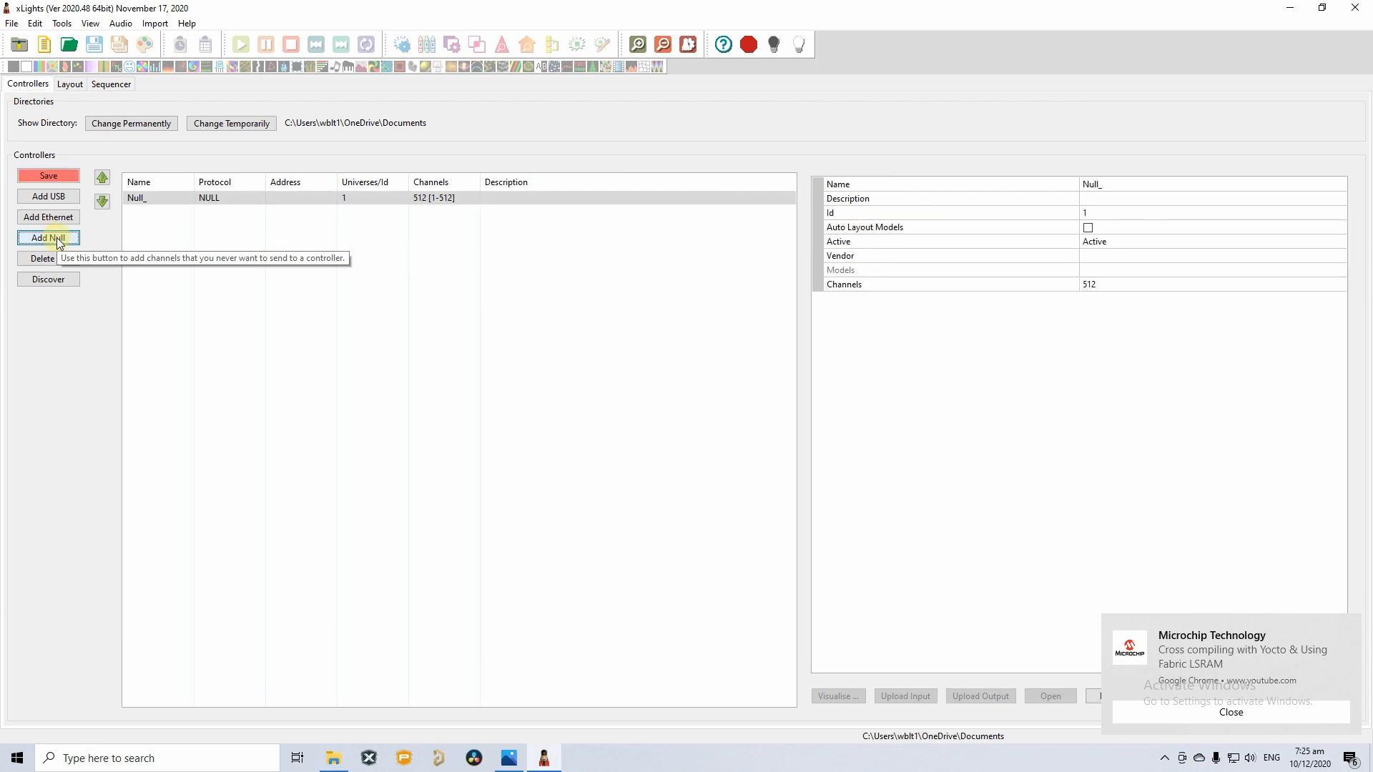
pyautogui.click(510, 760)
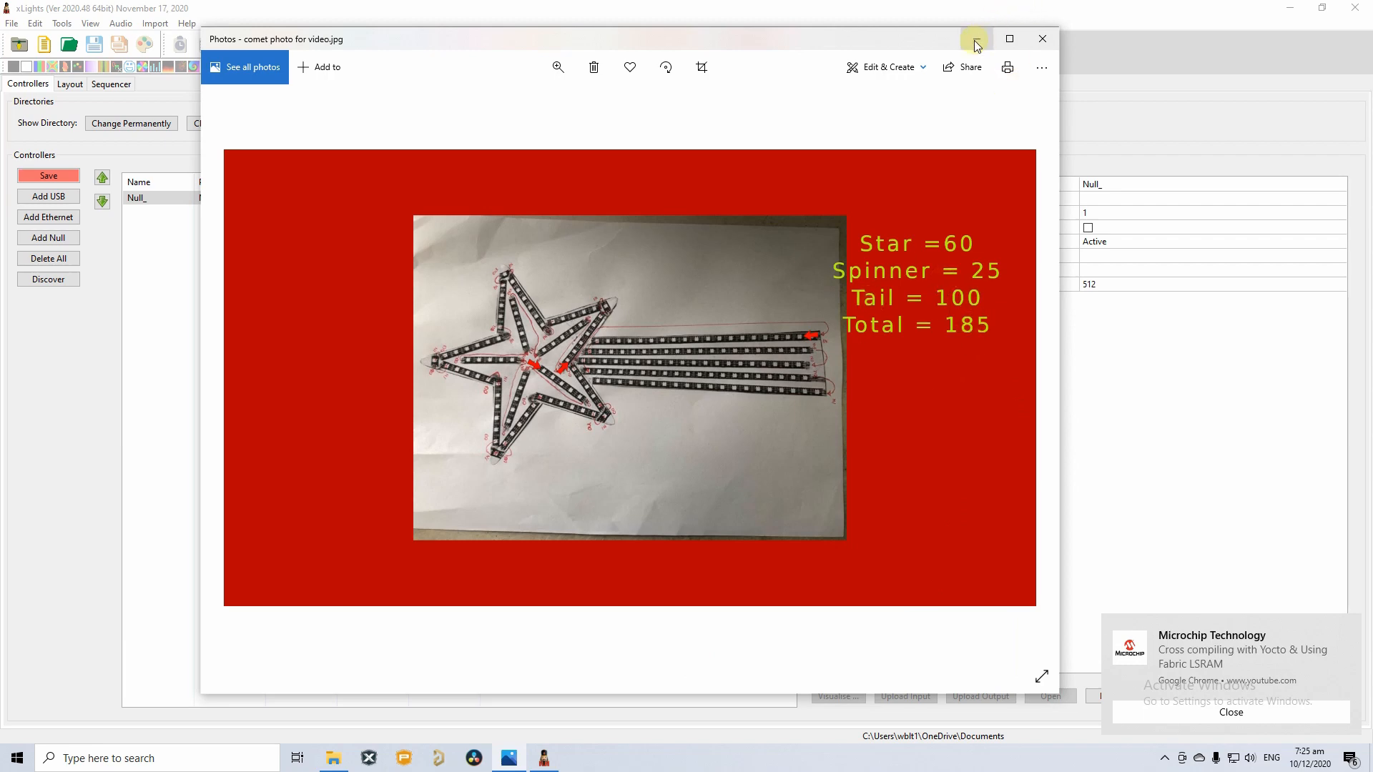
pyautogui.click(977, 46)
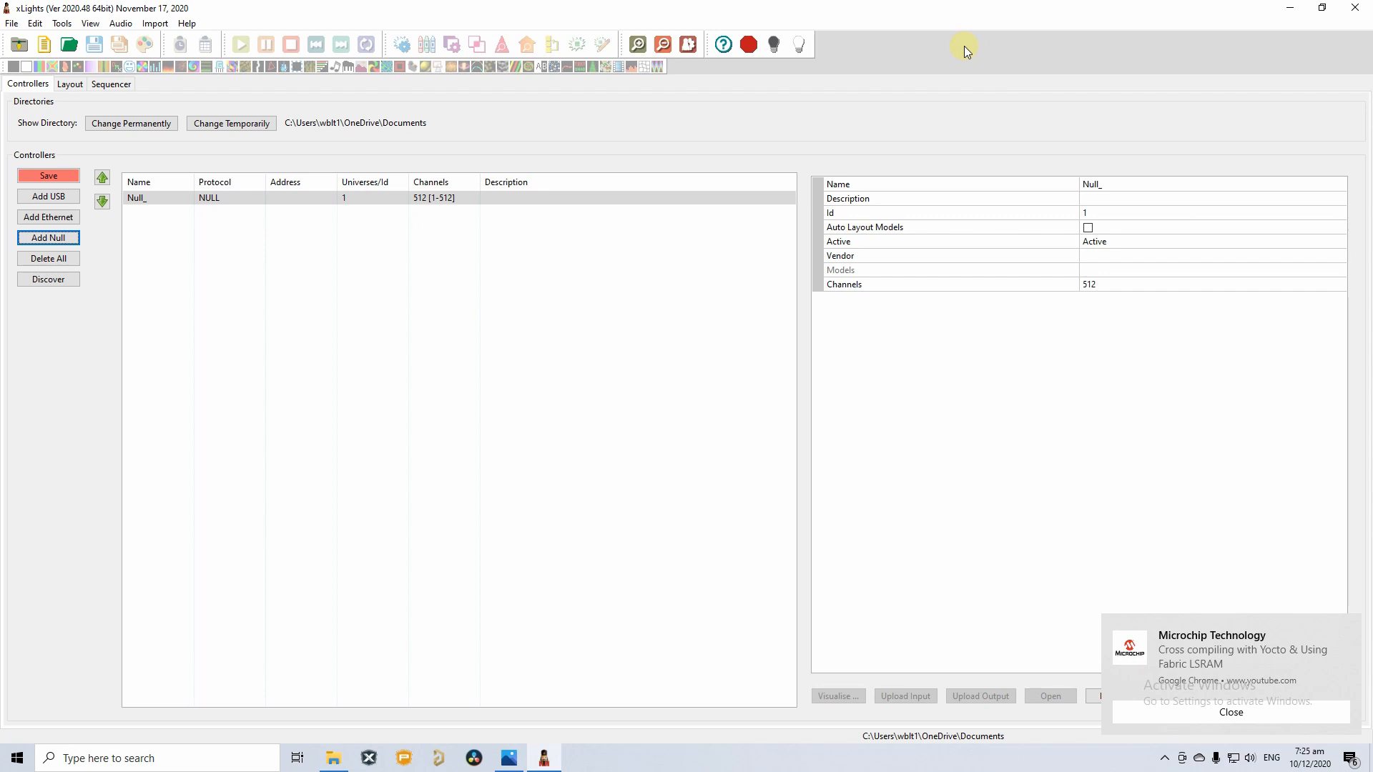
pyautogui.click(1106, 285)
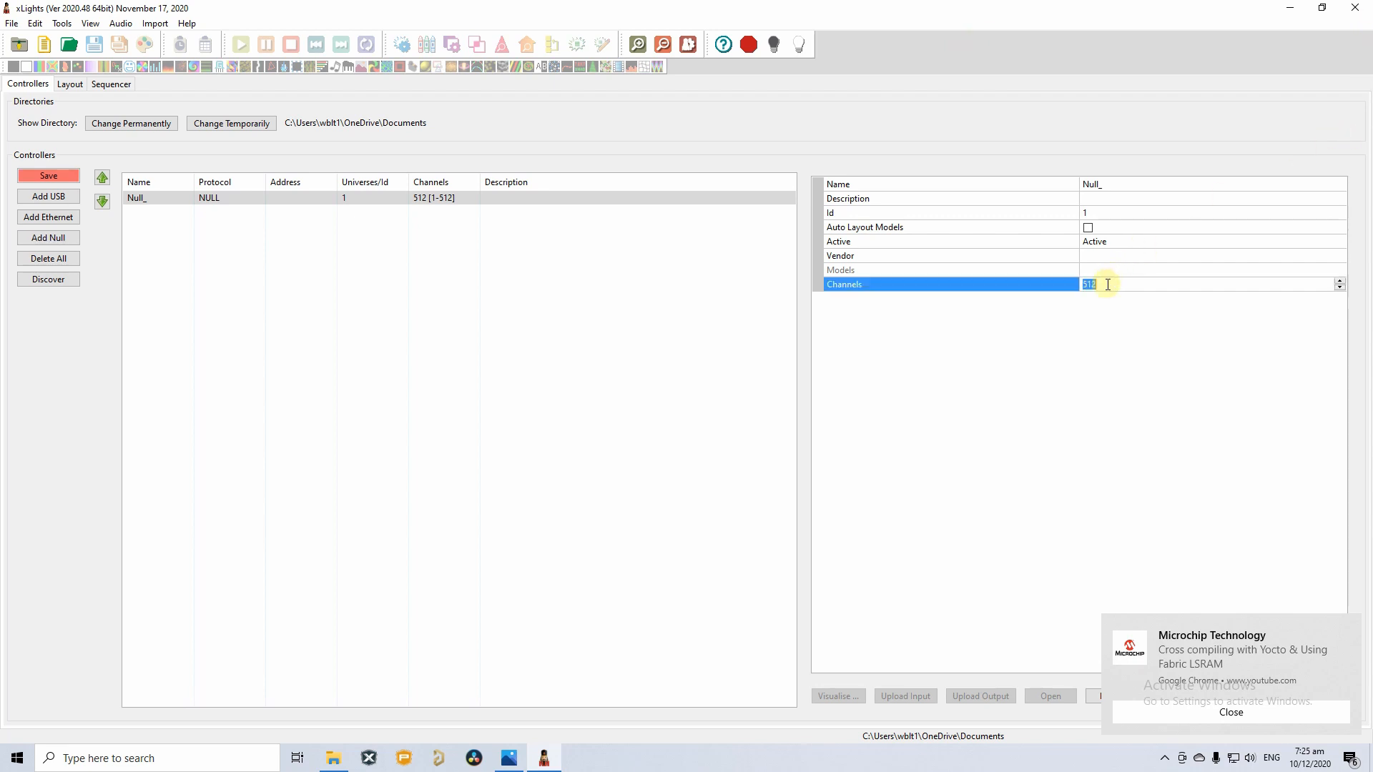
pyautogui.write('555')
pyautogui.click(51, 178)
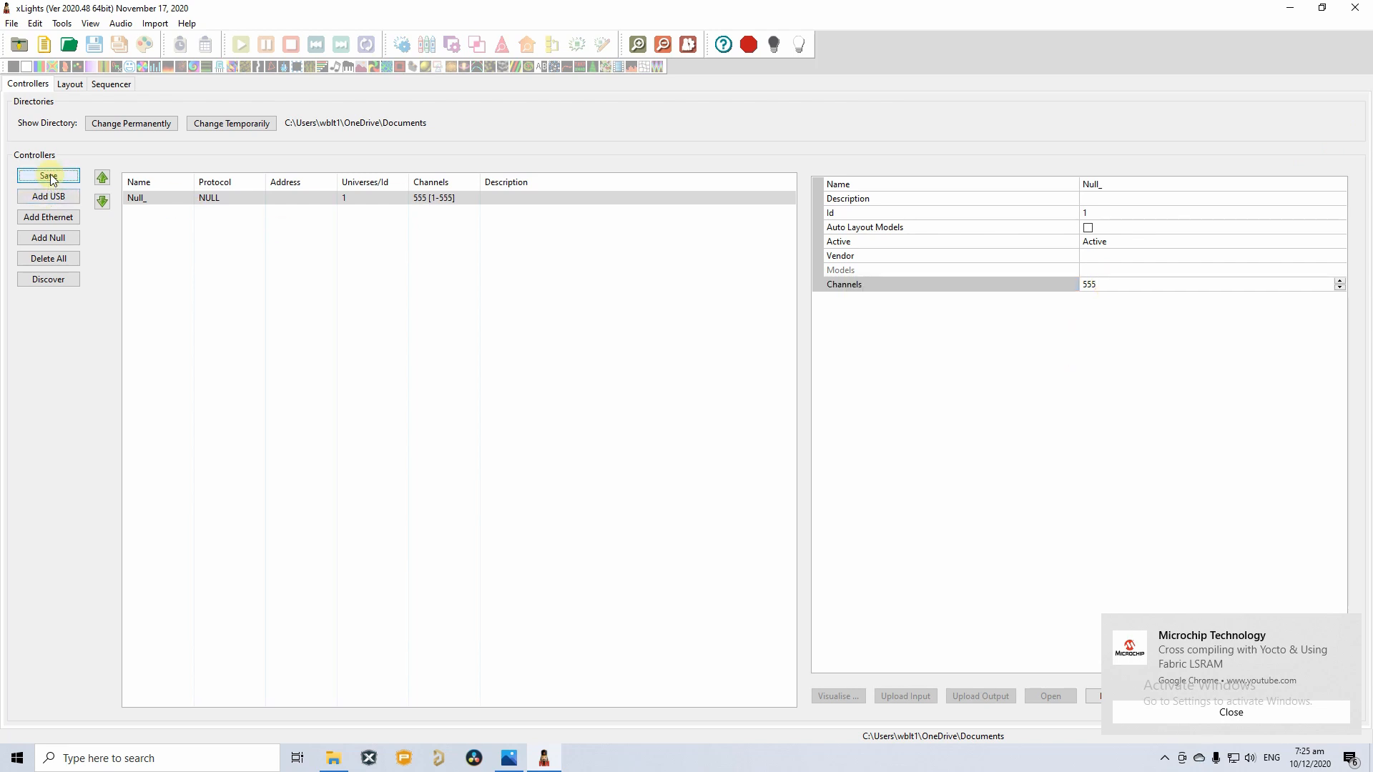
pyautogui.click(54, 176)
pyautogui.click(1257, 712)
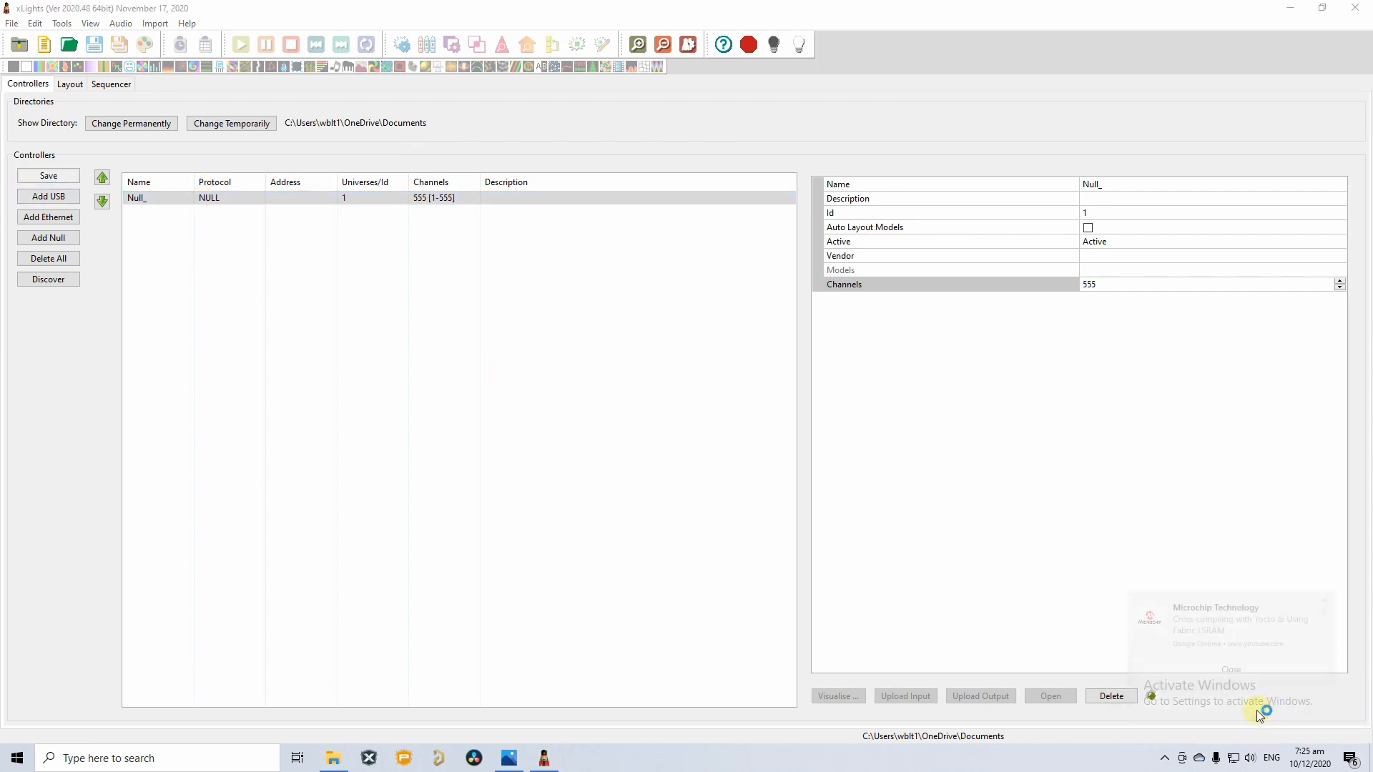
# Switch to the Layout tab and position the comet reference photo over it.
pyautogui.click(70, 84)
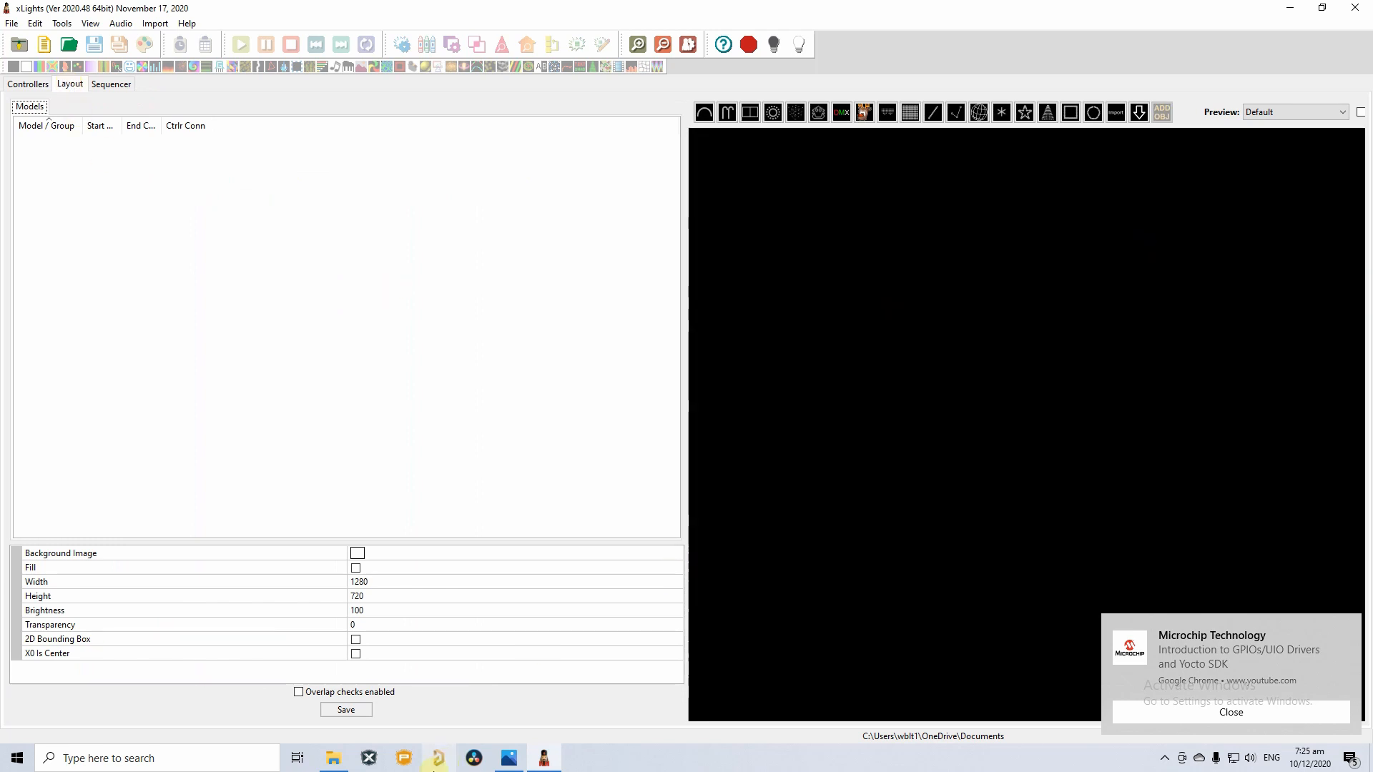
pyautogui.click(509, 759)
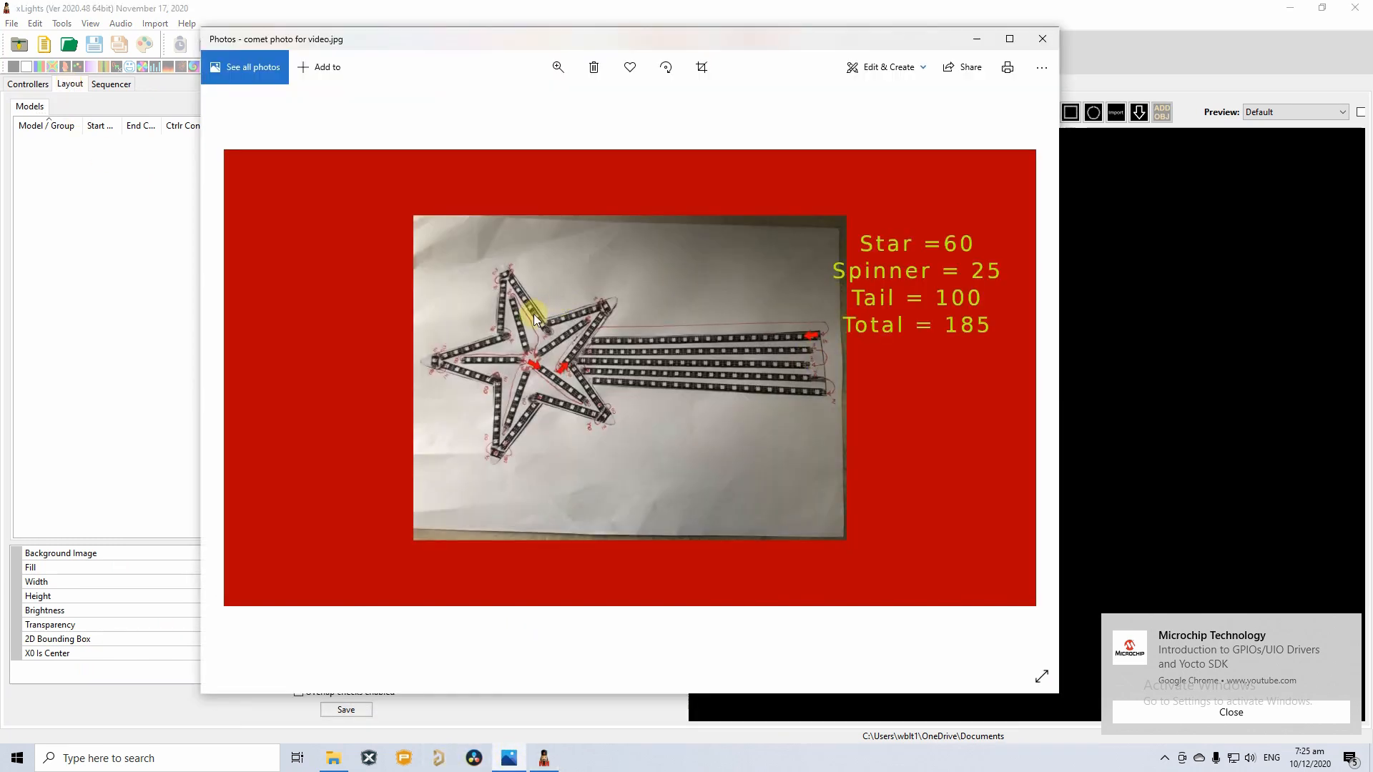
pyautogui.moveTo(819, 40); pyautogui.dragTo(558, 394)
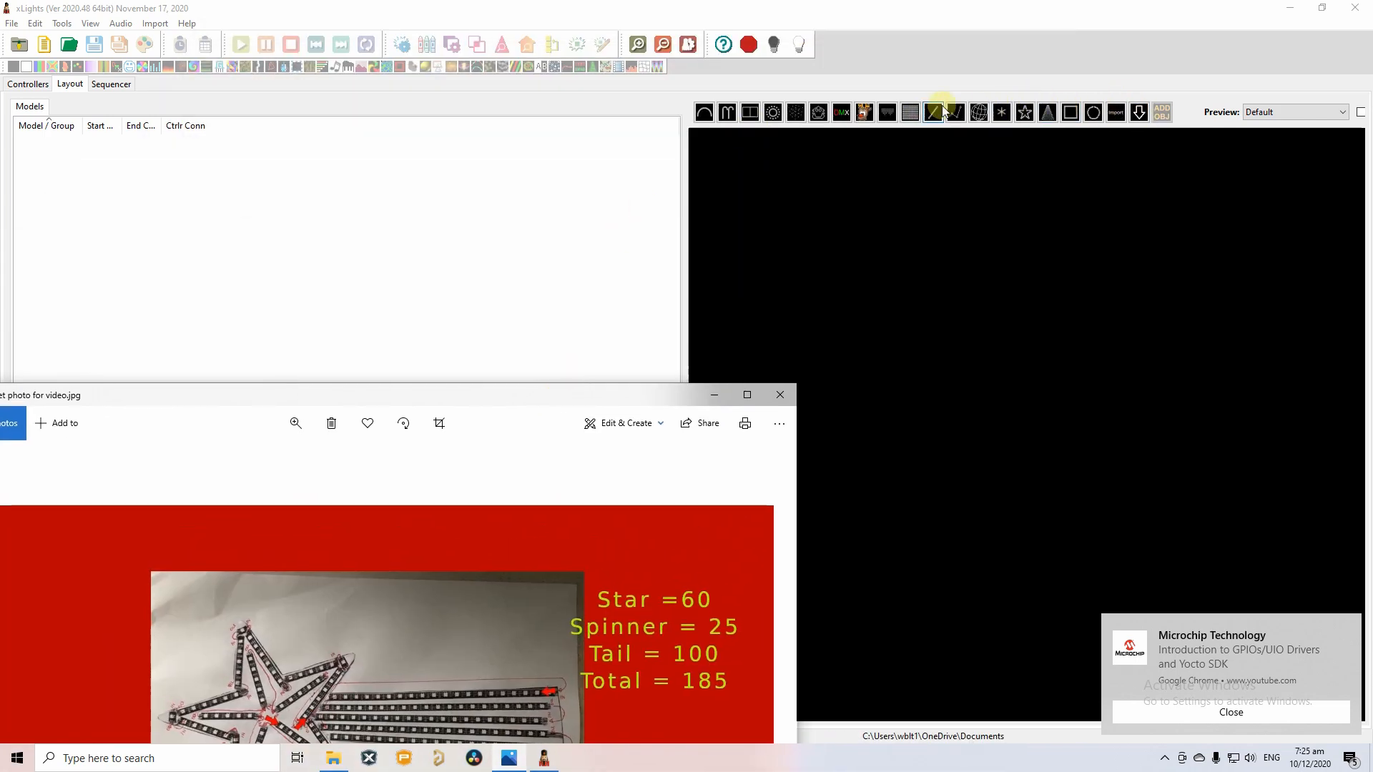
pyautogui.moveTo(444, 406); pyautogui.dragTo(613, 174)
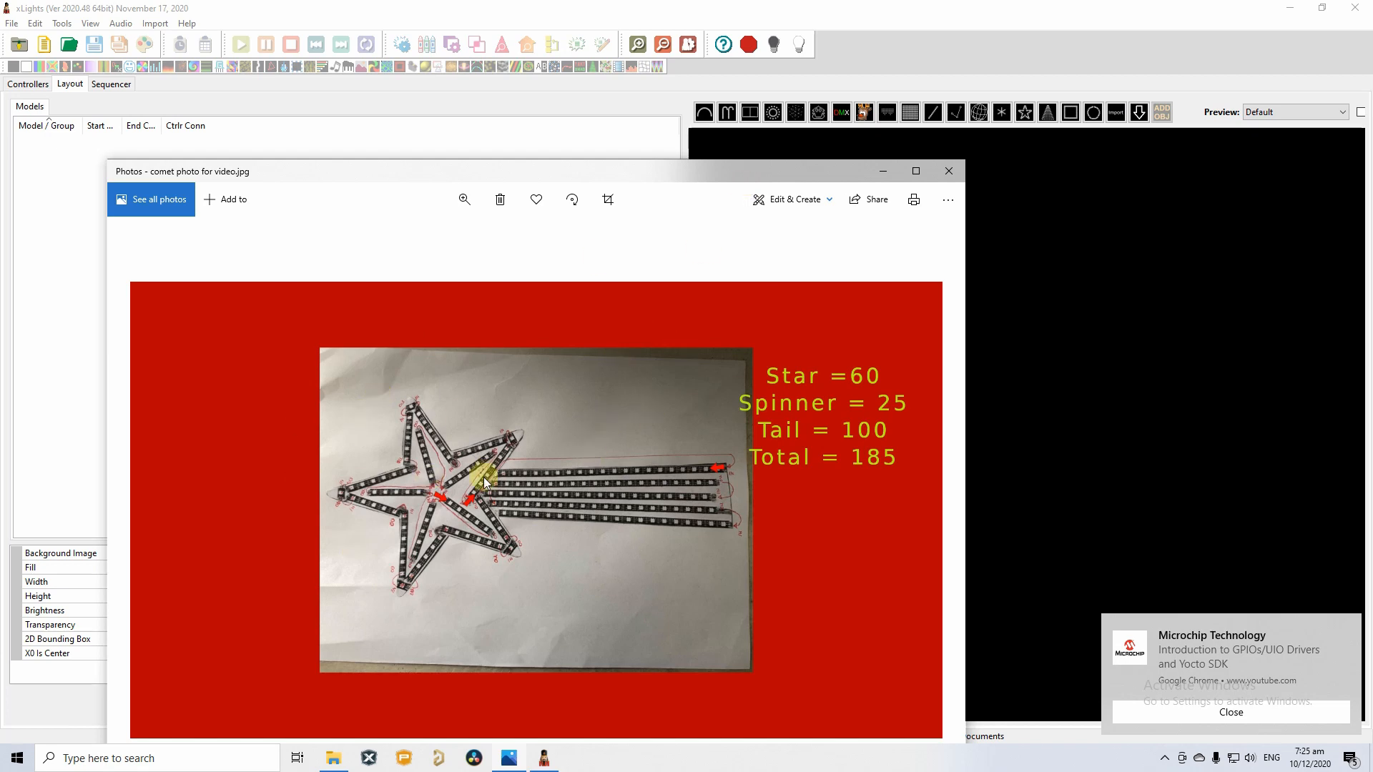
pyautogui.moveTo(783, 173); pyautogui.dragTo(665, 230)
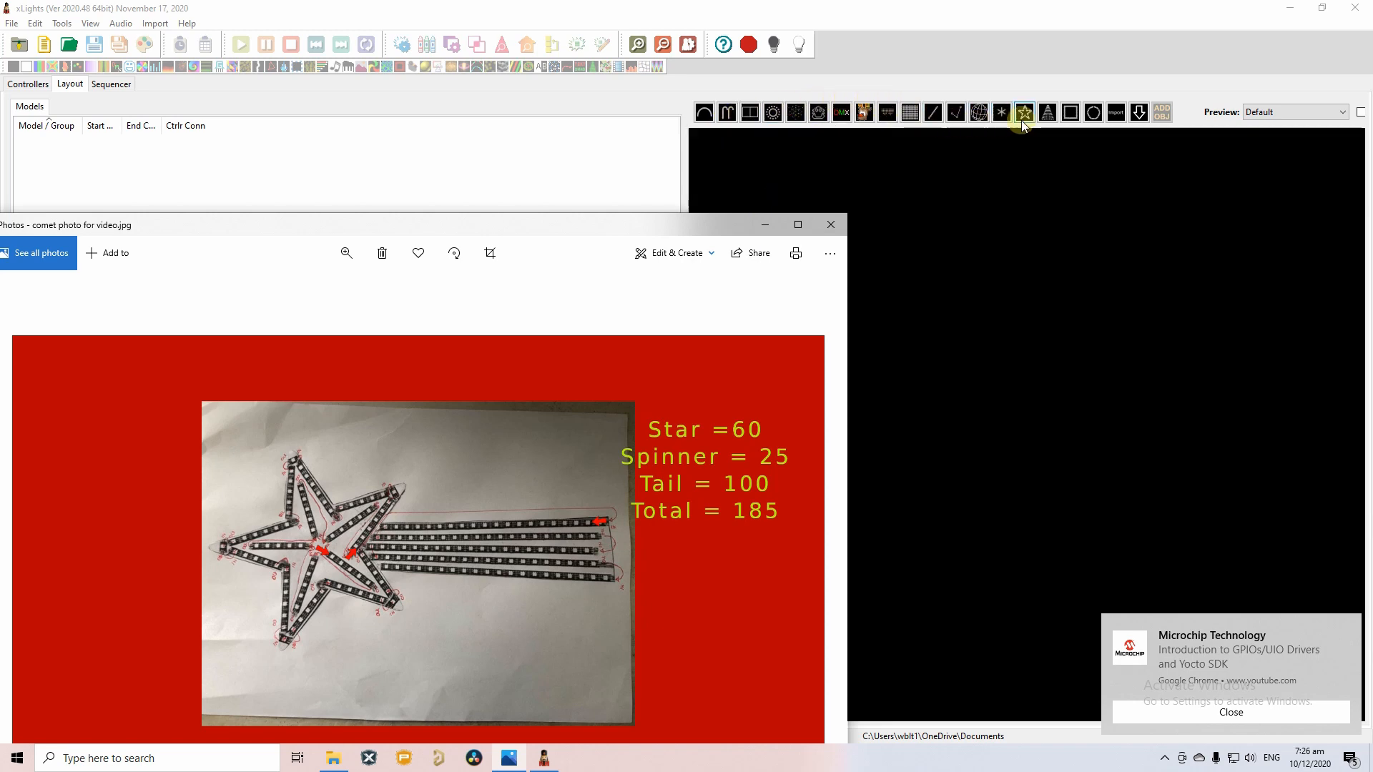
# Drag out a Spinner model on the layout preview, using channels 1–150.
pyautogui.click(1002, 113)
pyautogui.click(1002, 112)
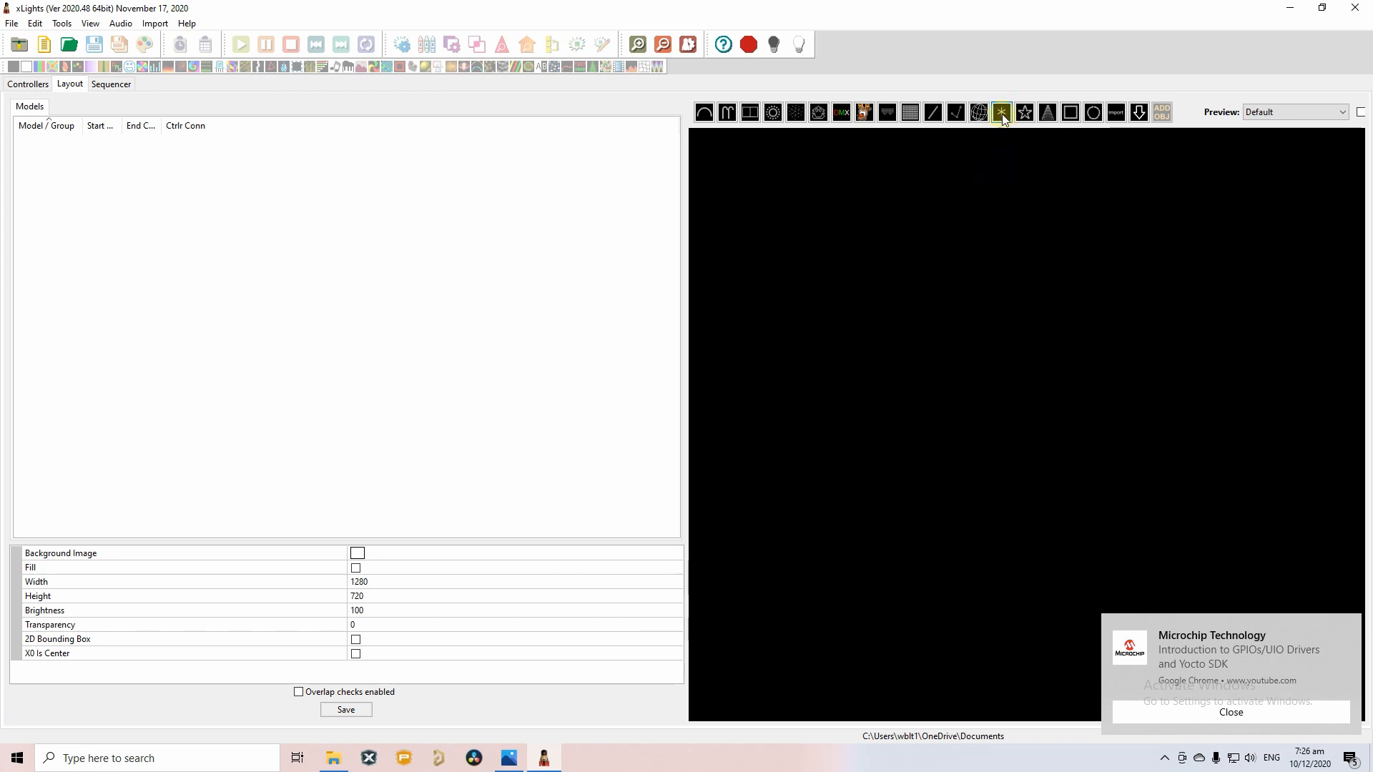
pyautogui.moveTo(813, 246); pyautogui.dragTo(985, 393)
pyautogui.click(1009, 372)
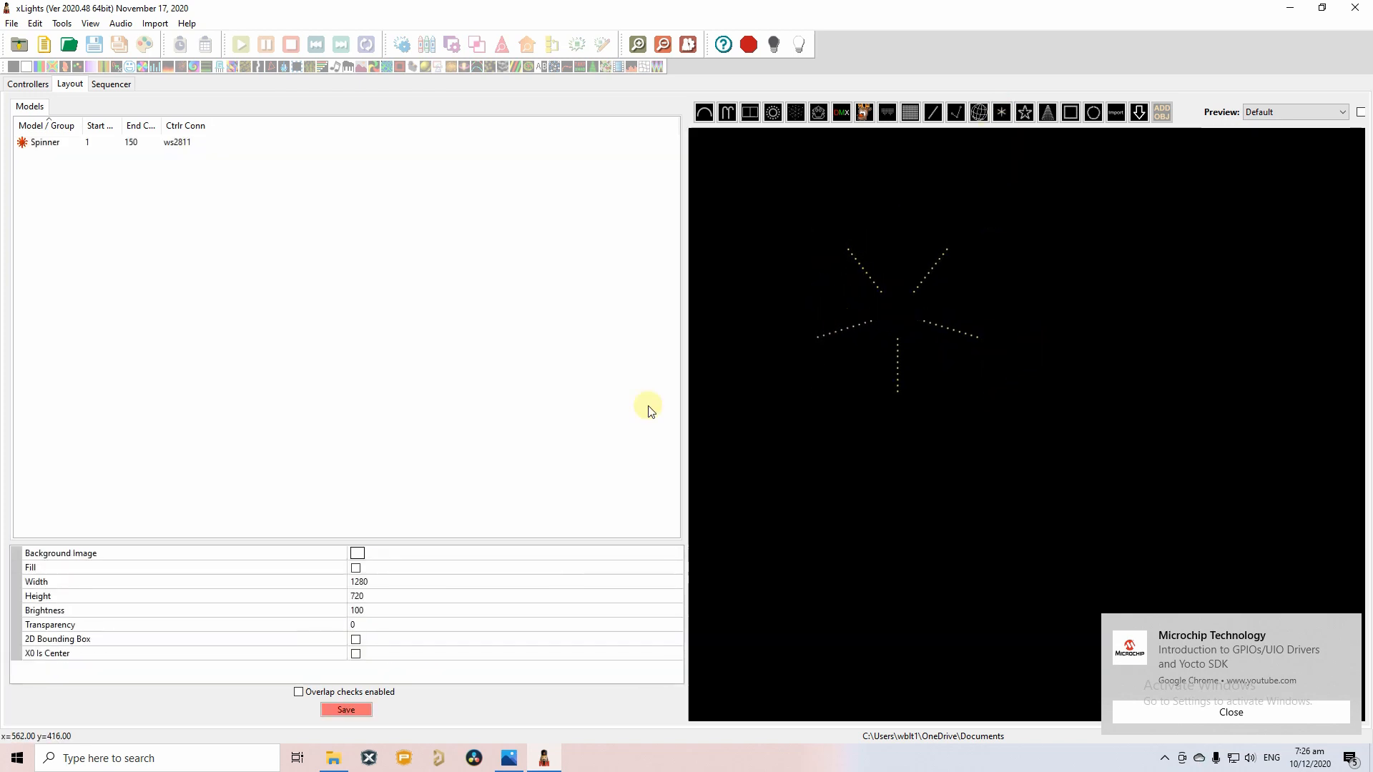
# Compare the new five-armed spinner against the reference comet photo.
pyautogui.click(508, 758)
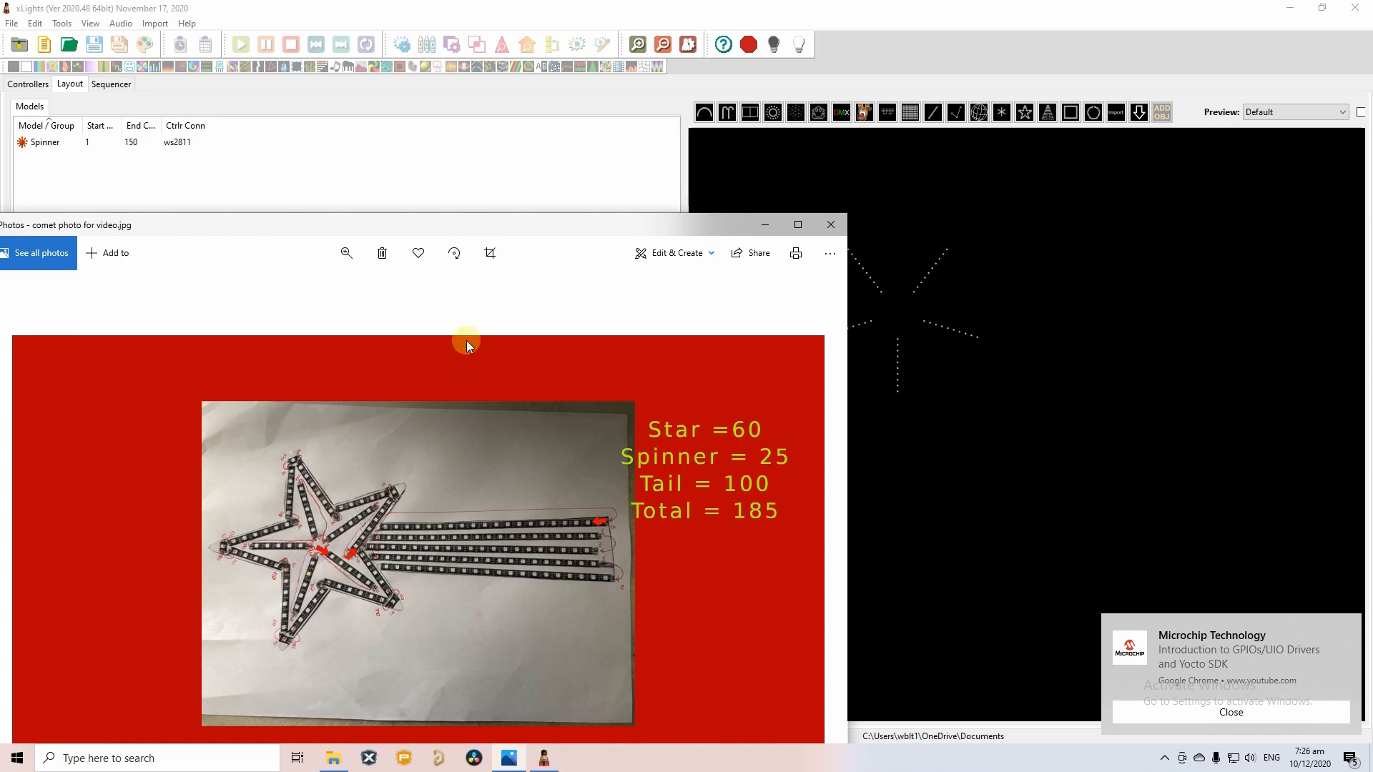
pyautogui.moveTo(578, 224); pyautogui.dragTo(767, 290)
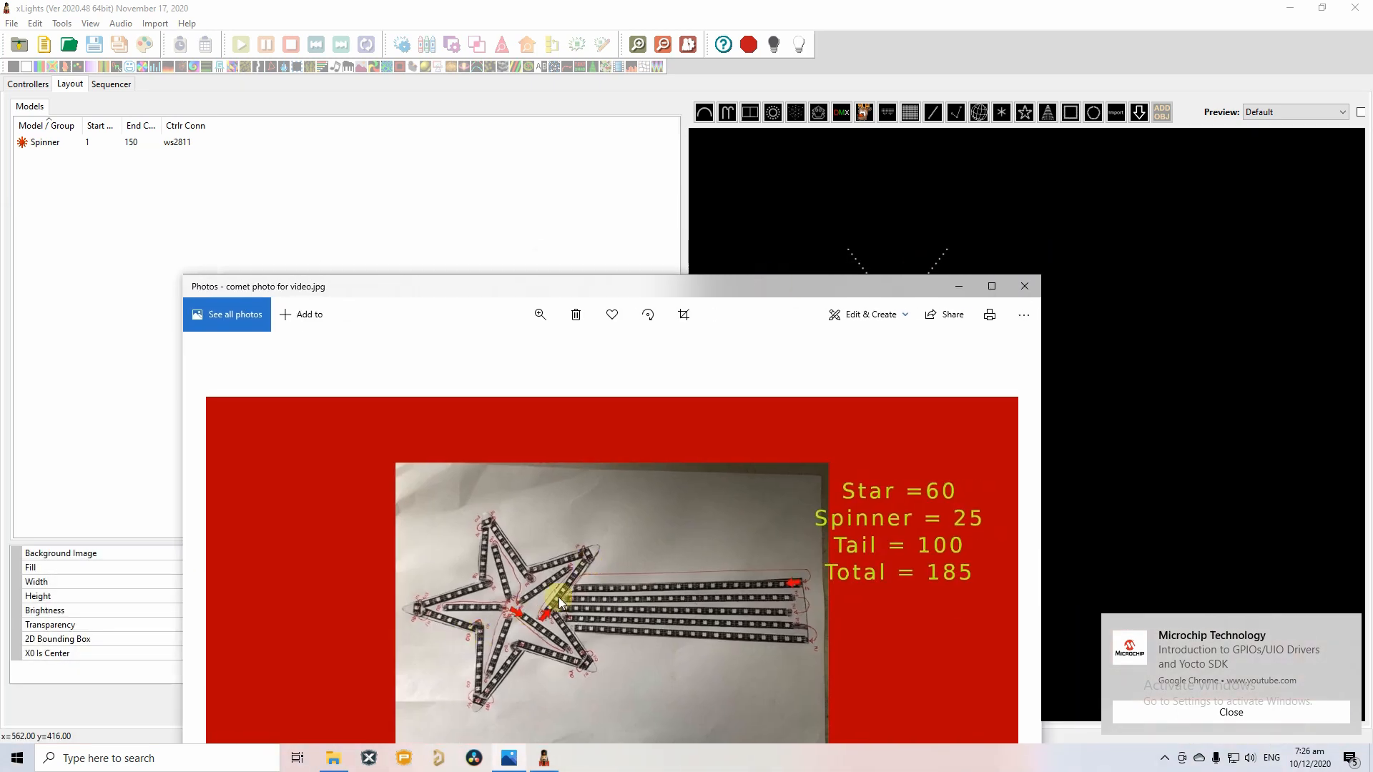
pyautogui.moveTo(898, 281); pyautogui.dragTo(665, 234)
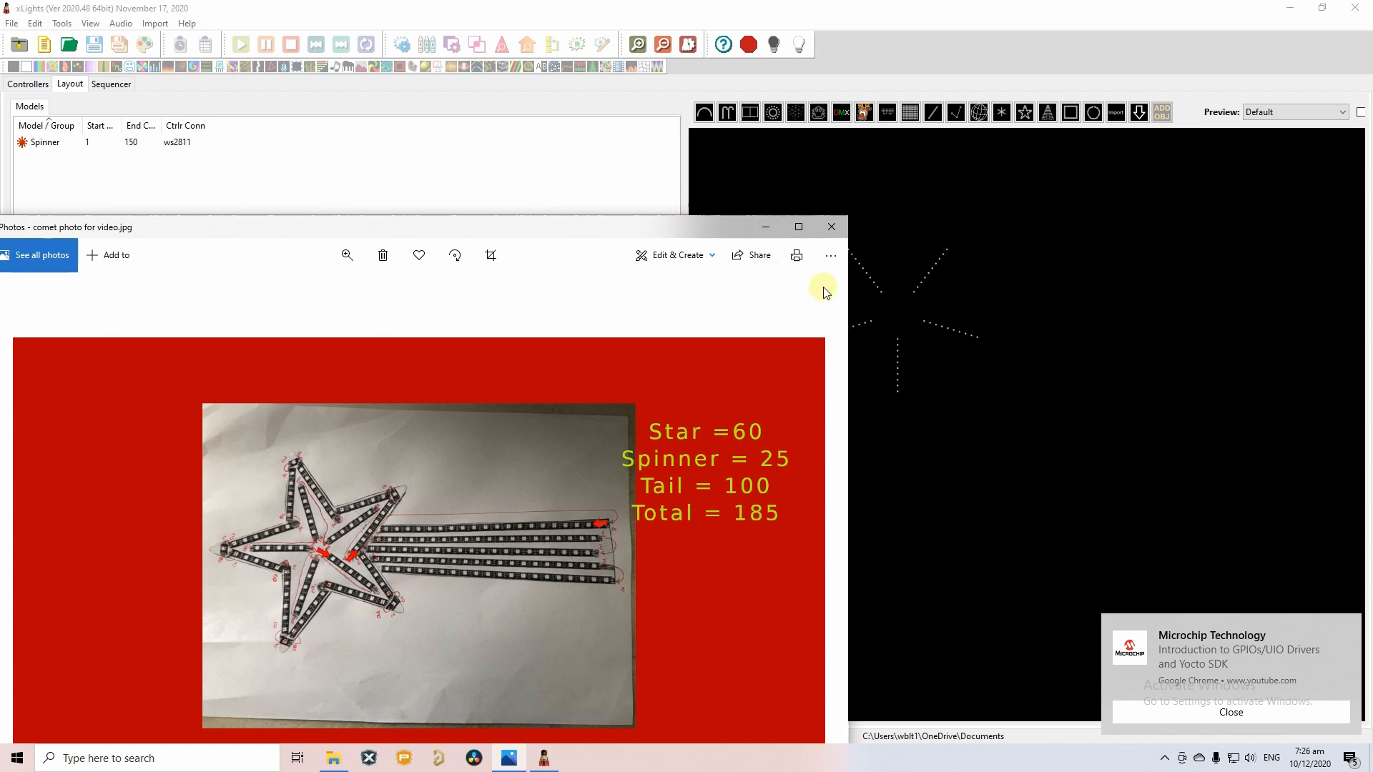
pyautogui.click(765, 227)
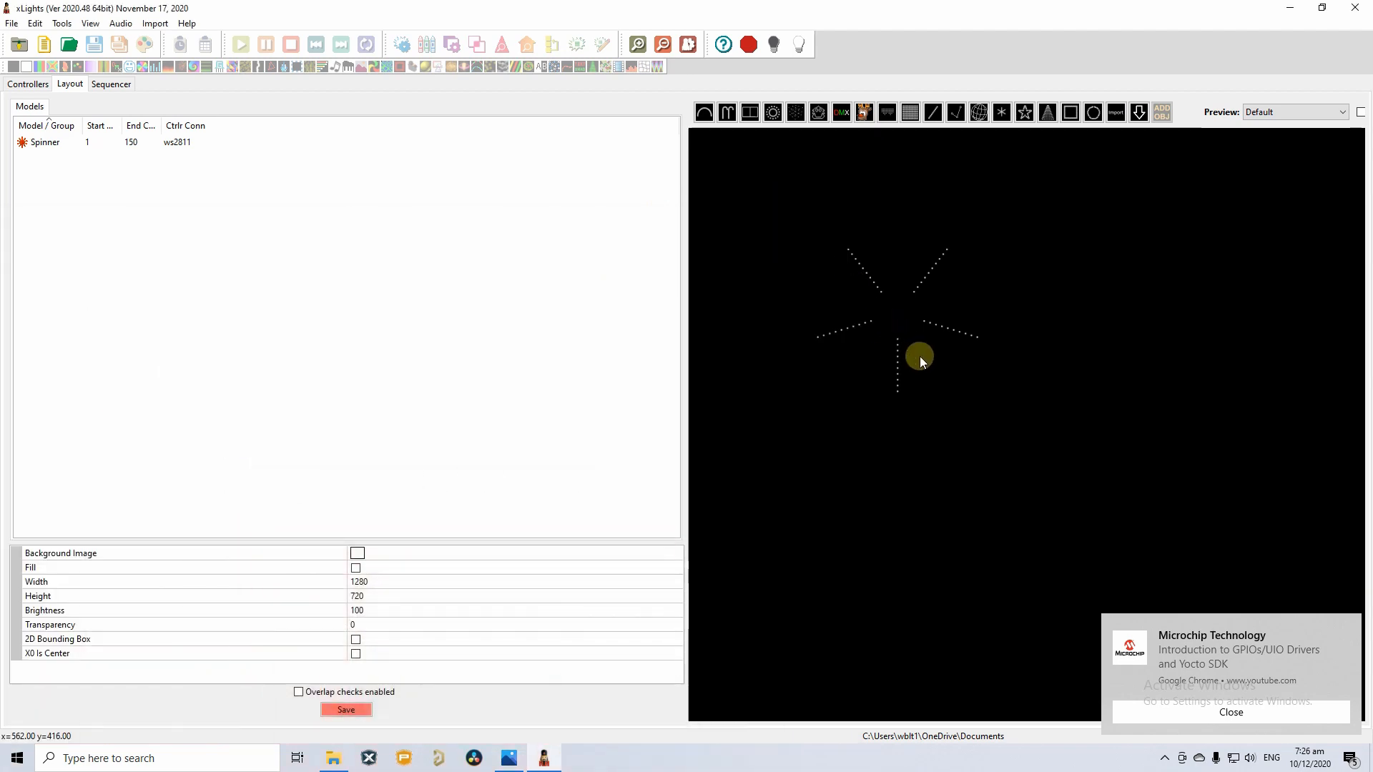
# Enlarge the Spinner, set Lights/Arm to 5 so it ends at channel 75, and save.
pyautogui.moveTo(902, 302); pyautogui.dragTo(899, 360)
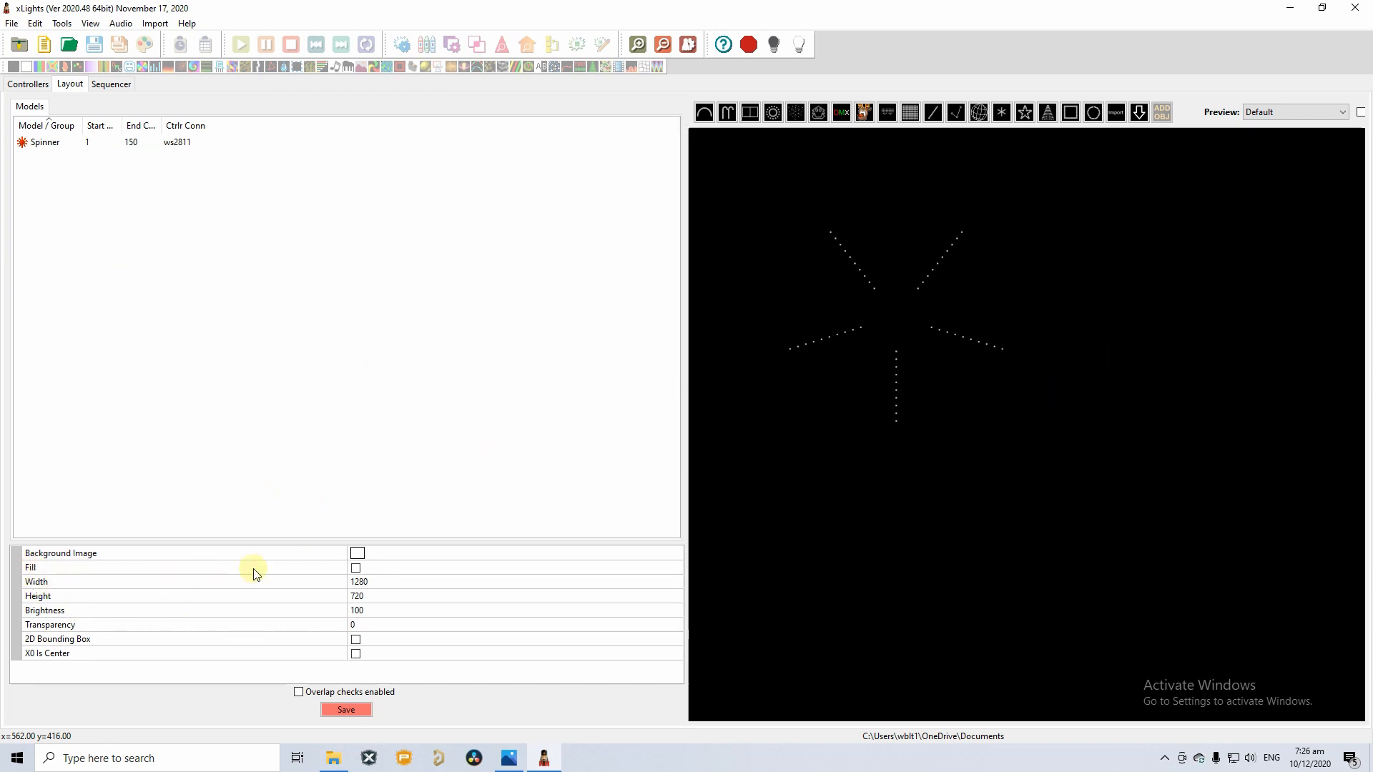
pyautogui.click(76, 143)
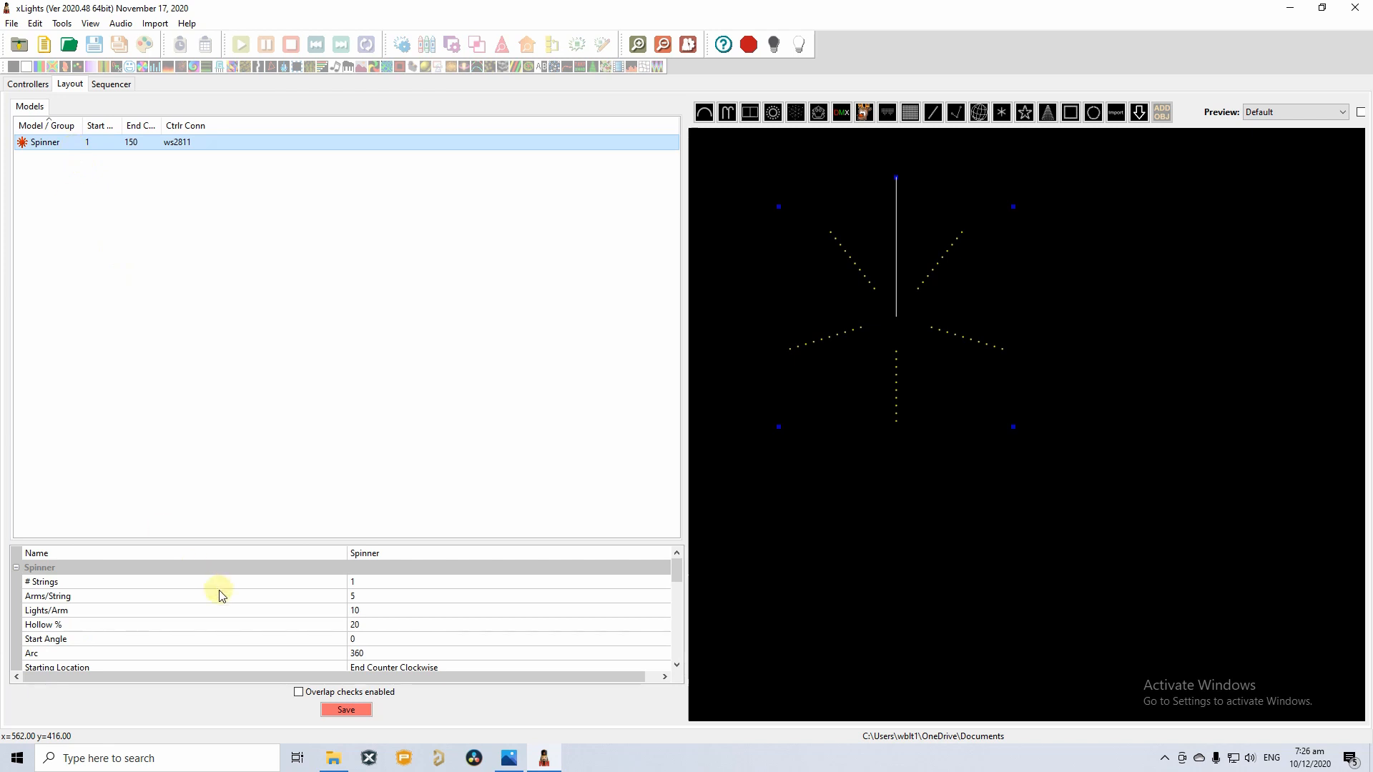
pyautogui.click(61, 584)
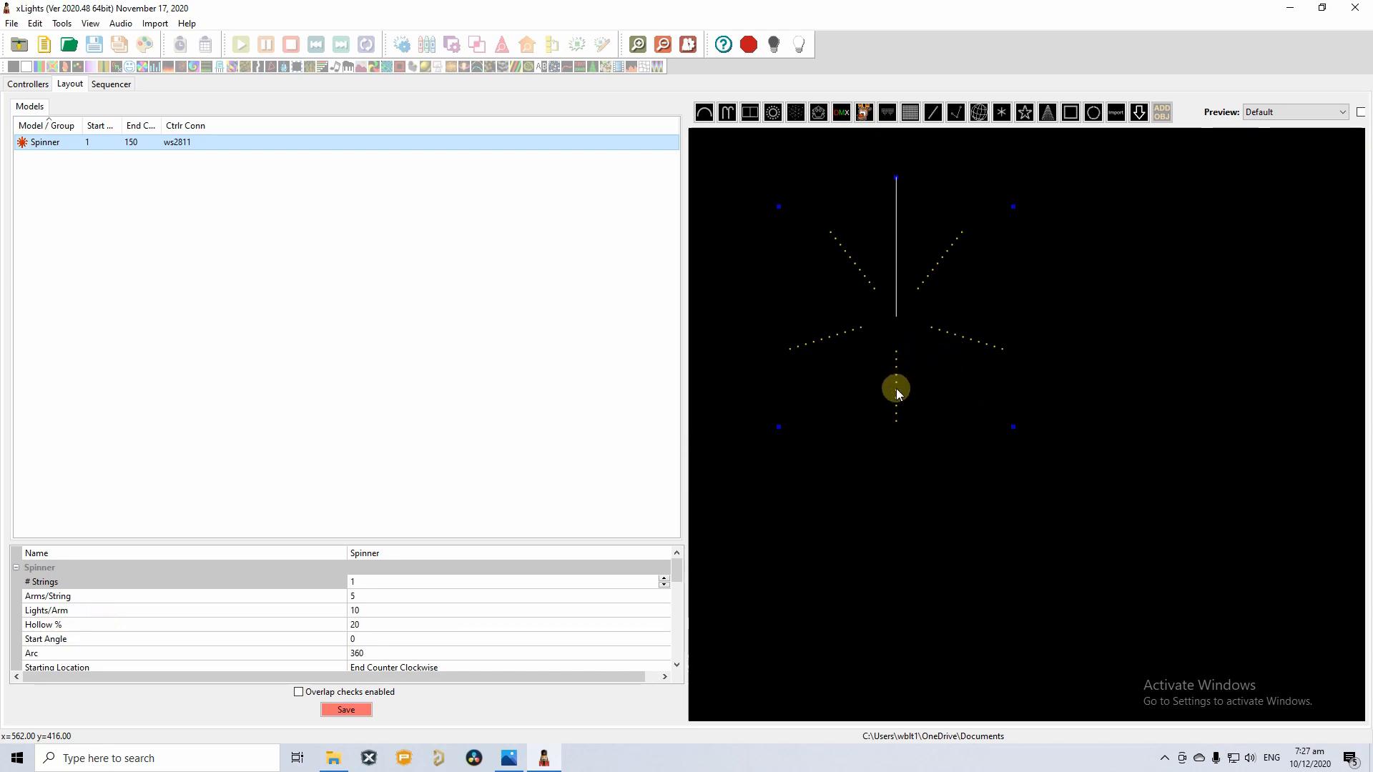
pyautogui.click(379, 596)
pyautogui.click(355, 612)
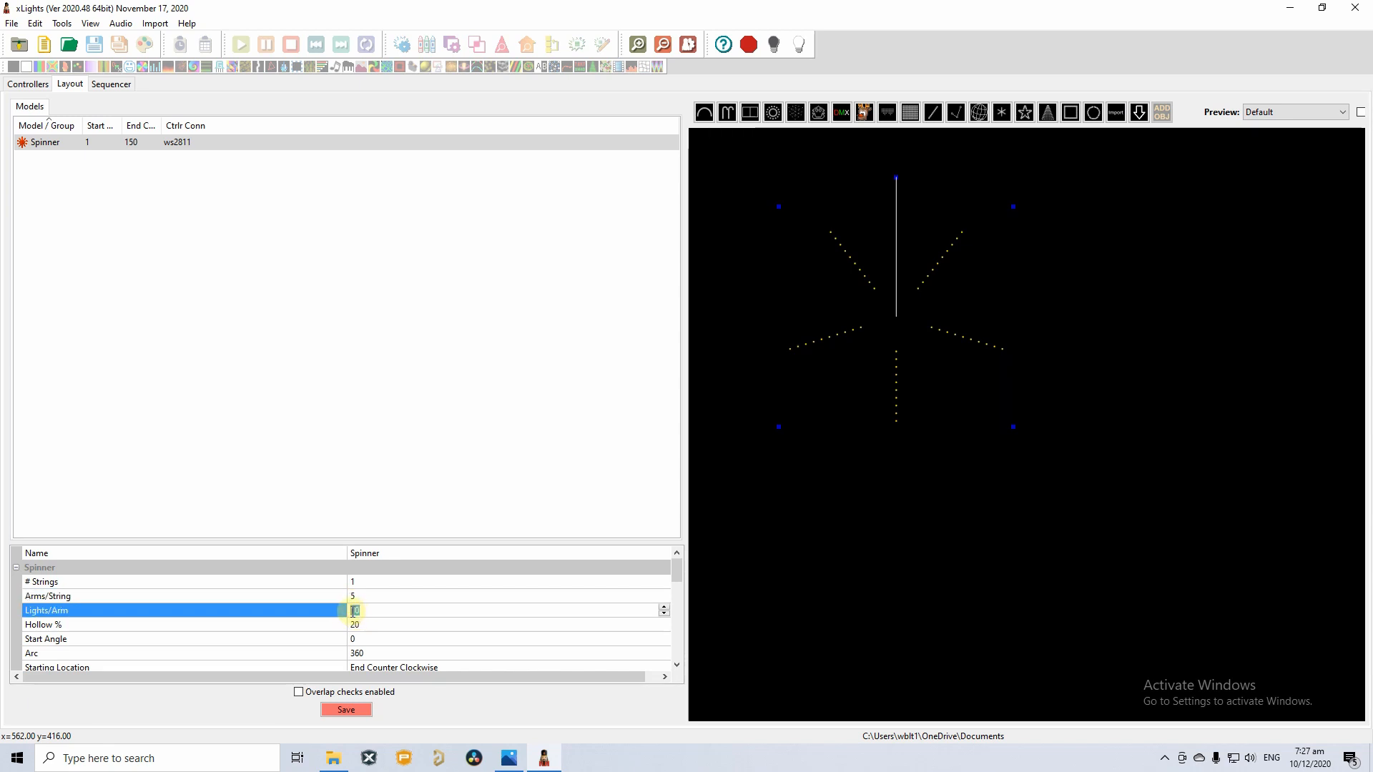
pyautogui.write('5')
pyautogui.press('Return')
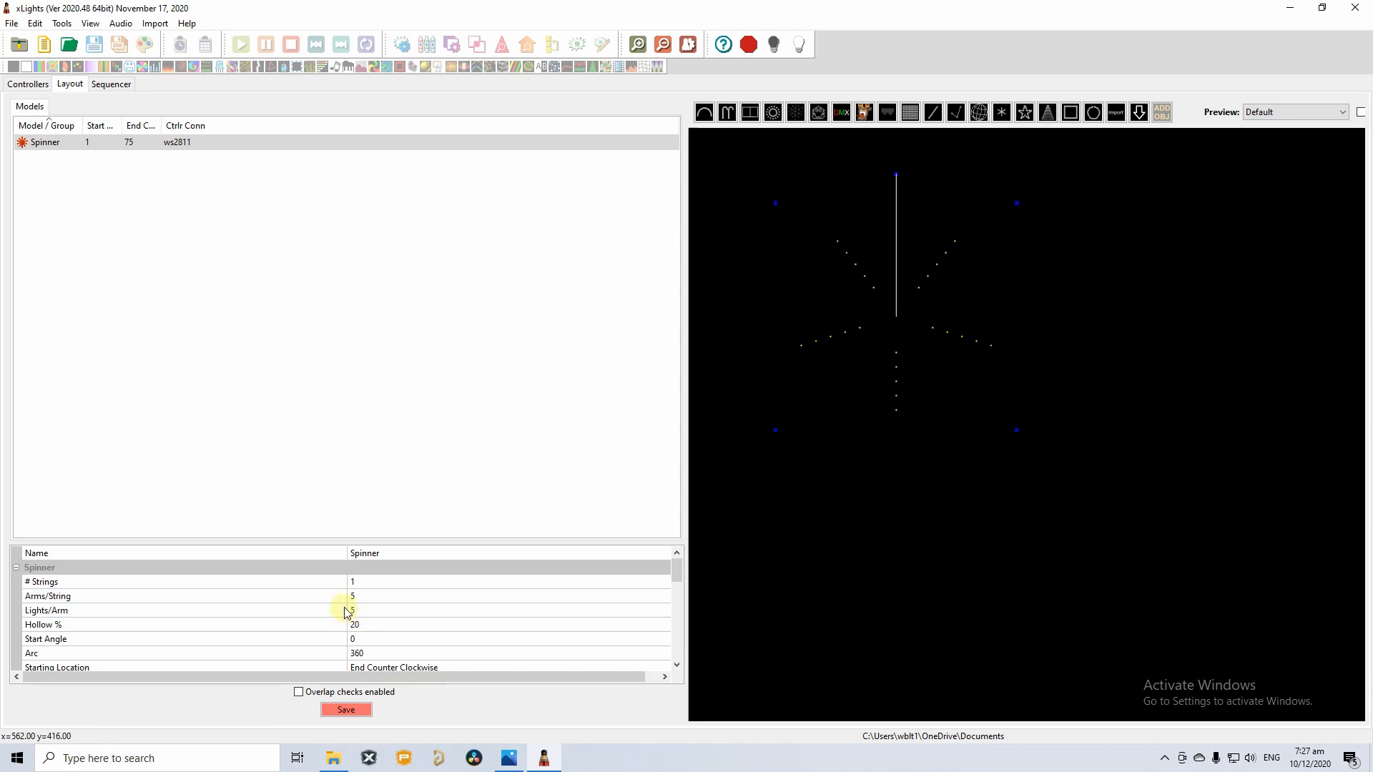
pyautogui.scroll(-1, 346, 612)
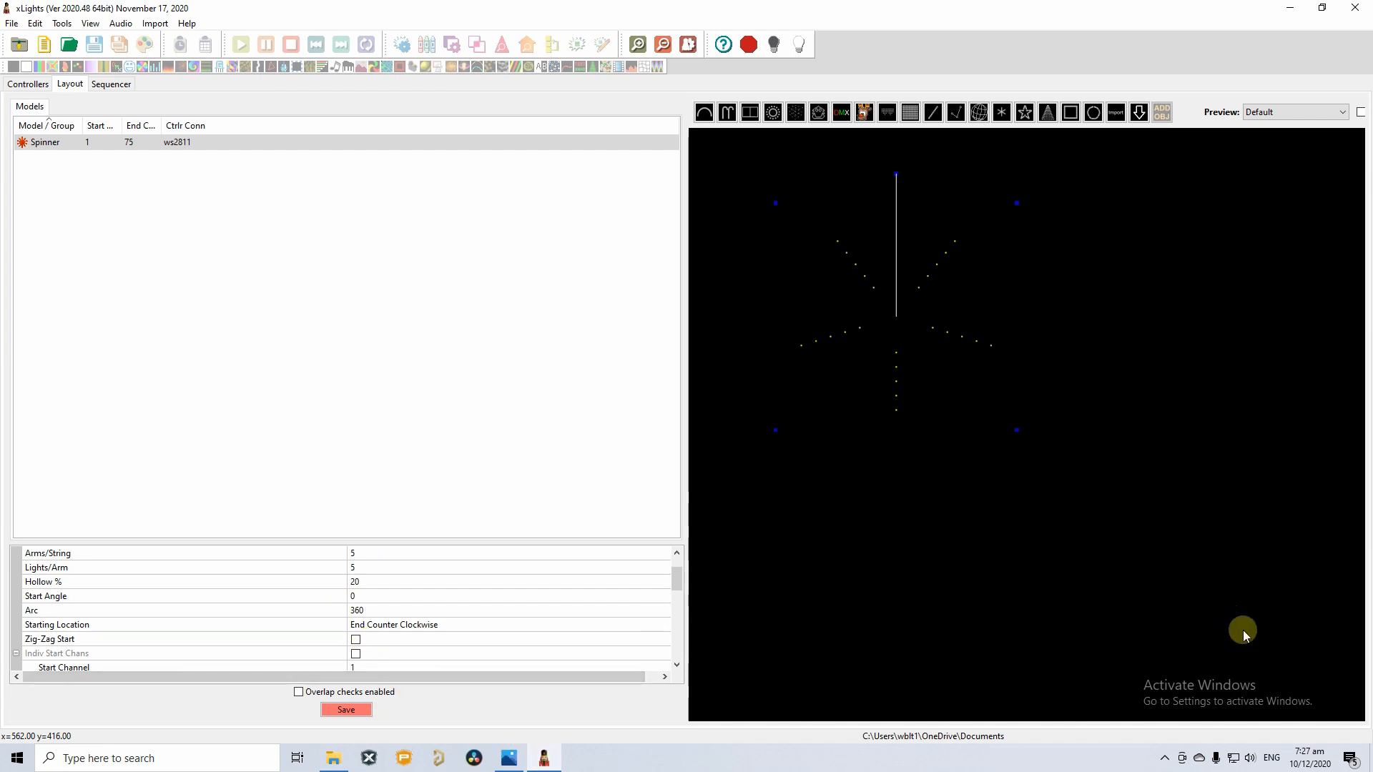
pyautogui.click(333, 713)
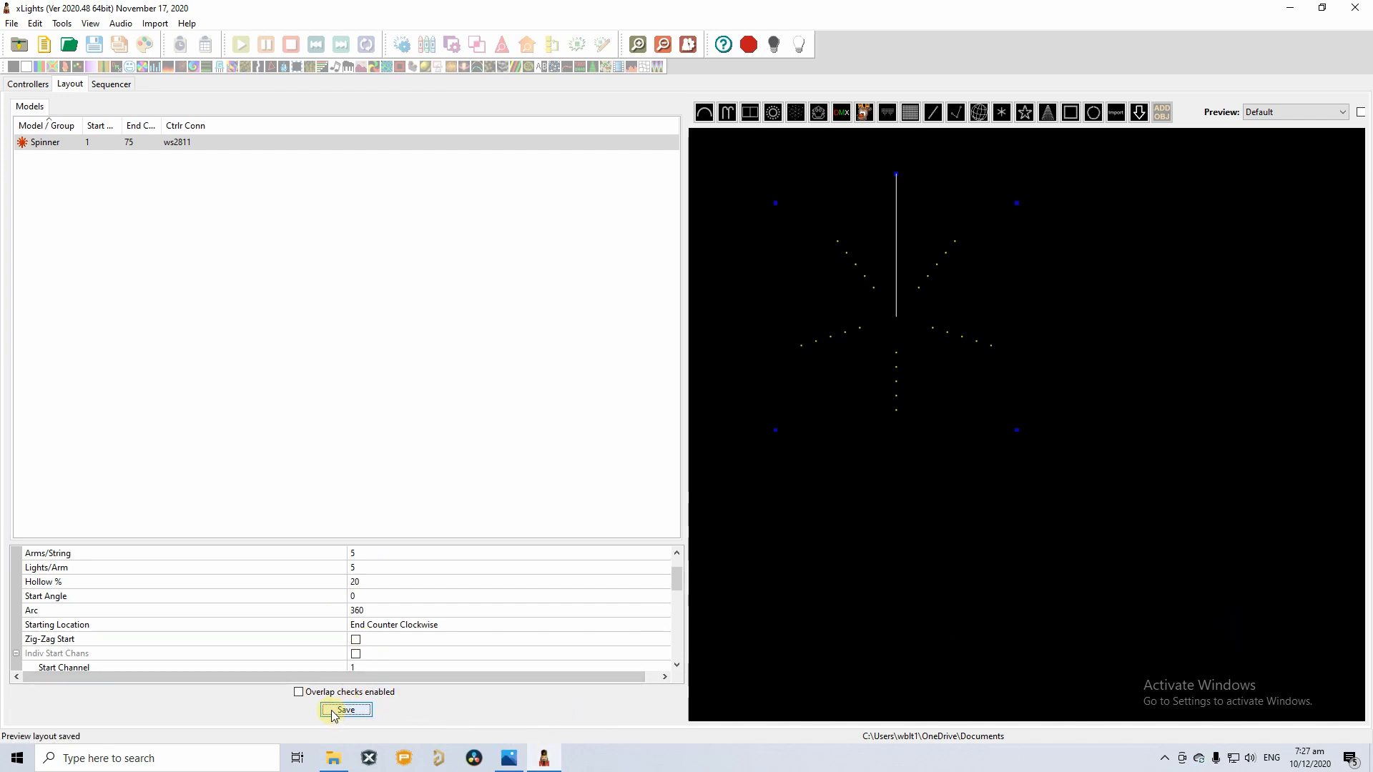
pyautogui.click(914, 480)
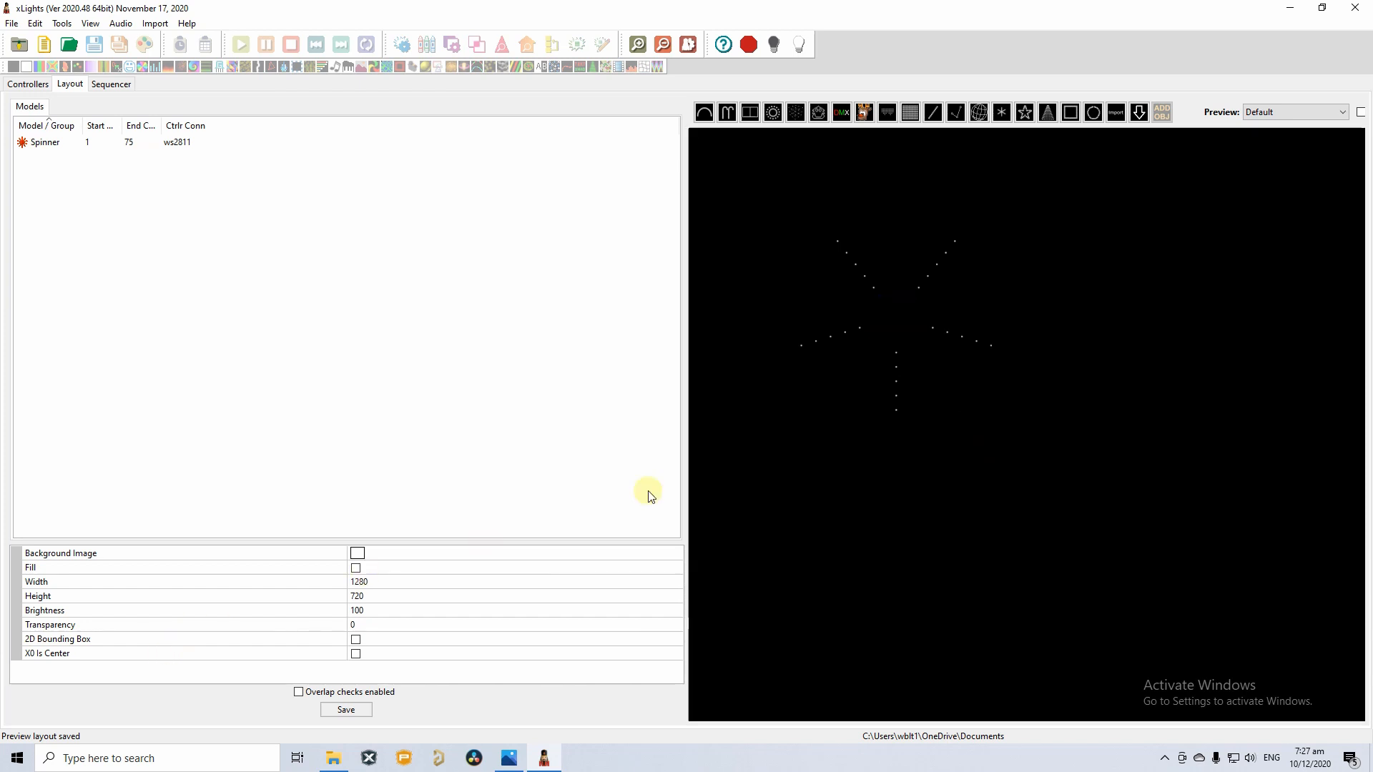
# Inspect the Spinner's wiring diagram.
pyautogui.rightClick(899, 315)
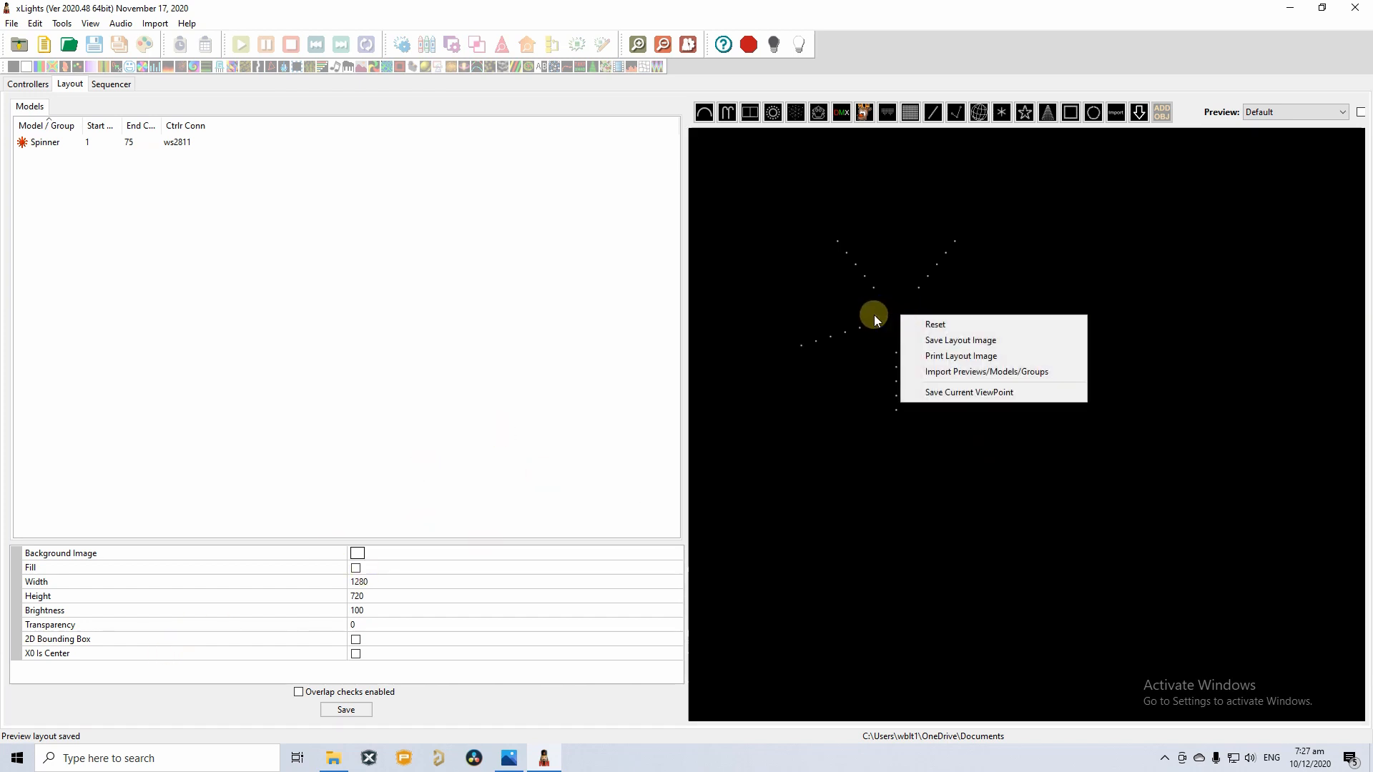
pyautogui.rightClick(850, 331)
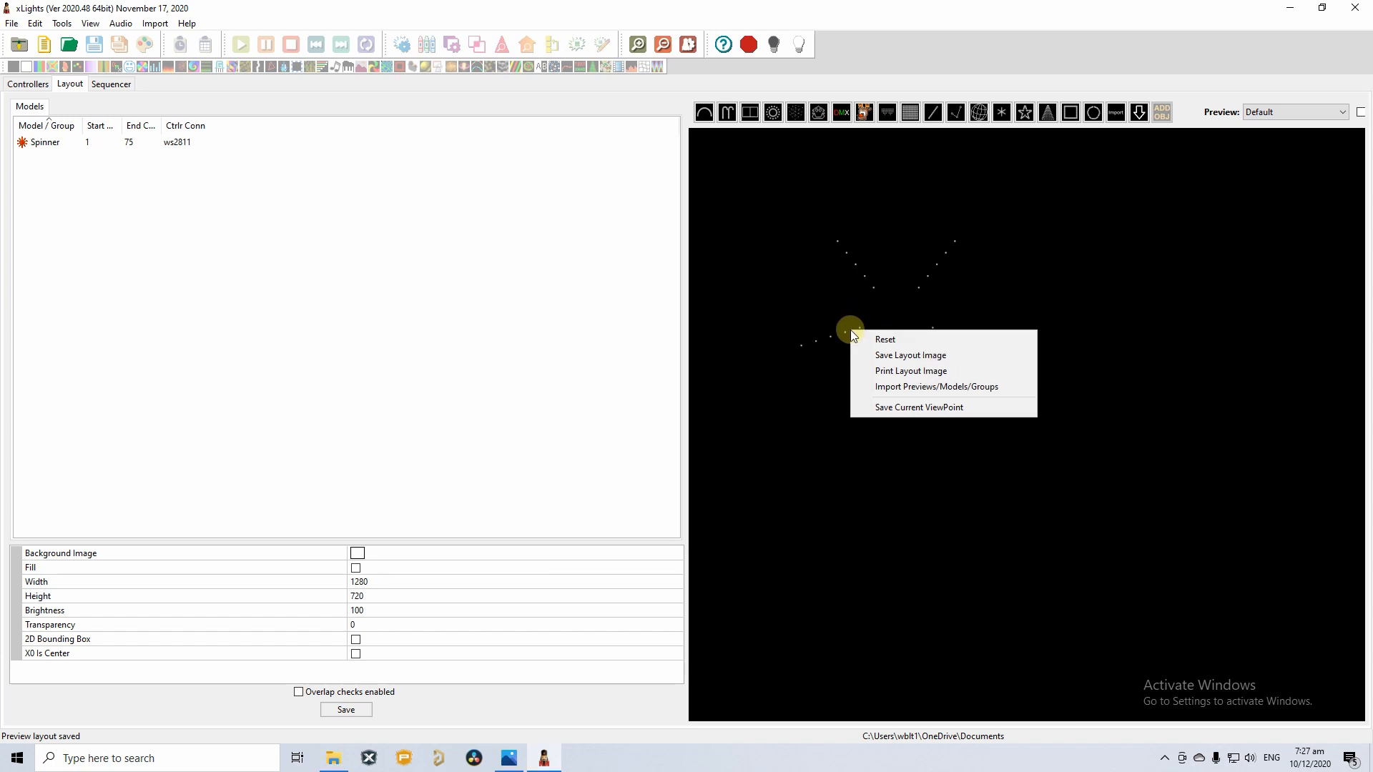
pyautogui.click(839, 336)
pyautogui.rightClick(840, 336)
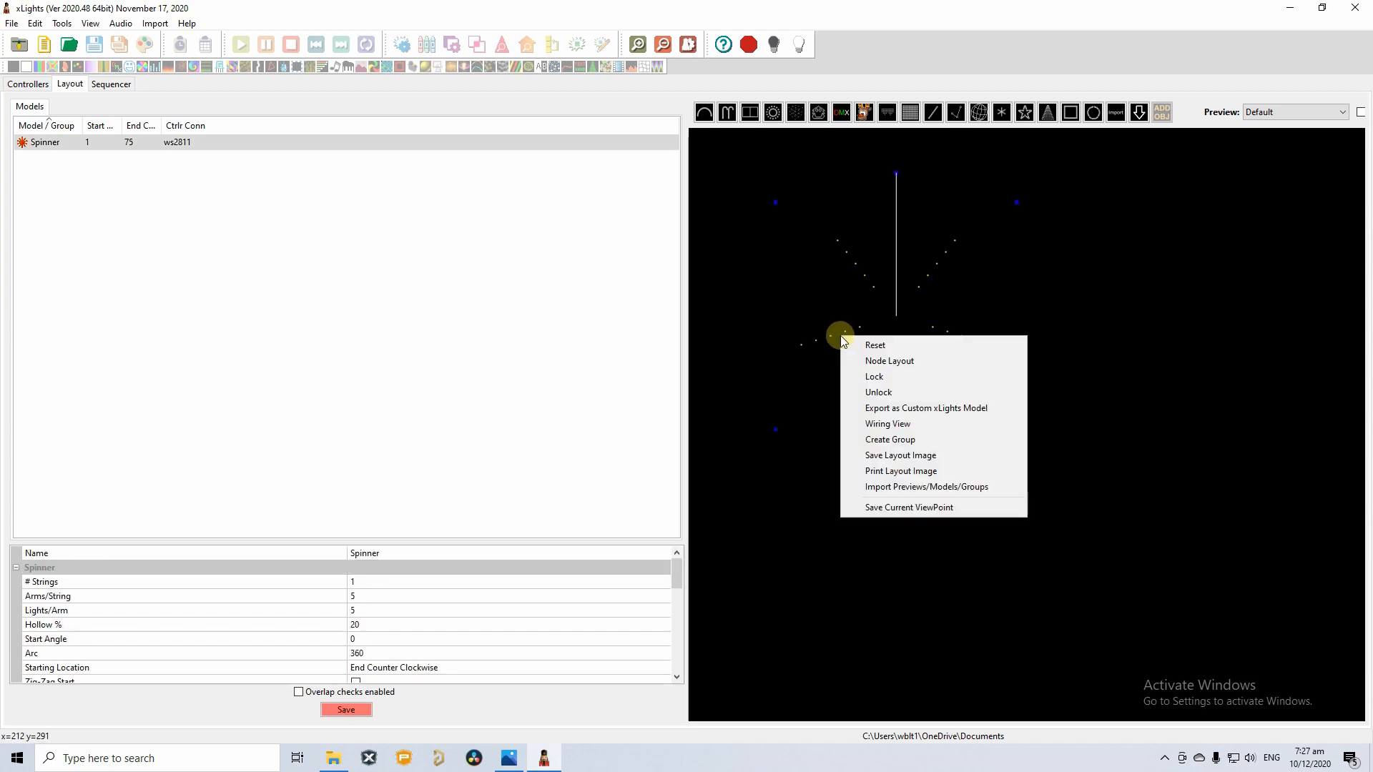
pyautogui.click(896, 425)
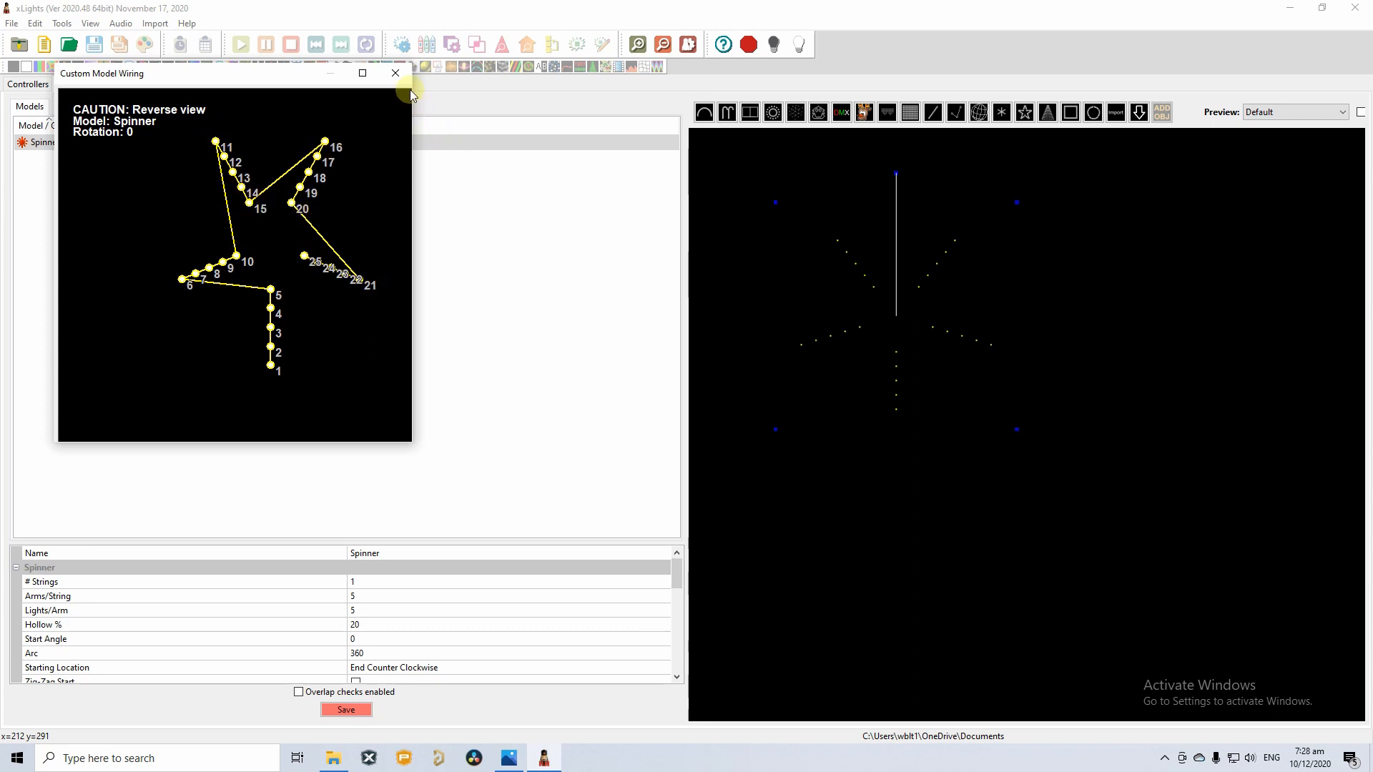
pyautogui.click(396, 74)
# Shrink the Spinner, shift it up-left, and reopen the comet reference photo.
pyautogui.click(1074, 454)
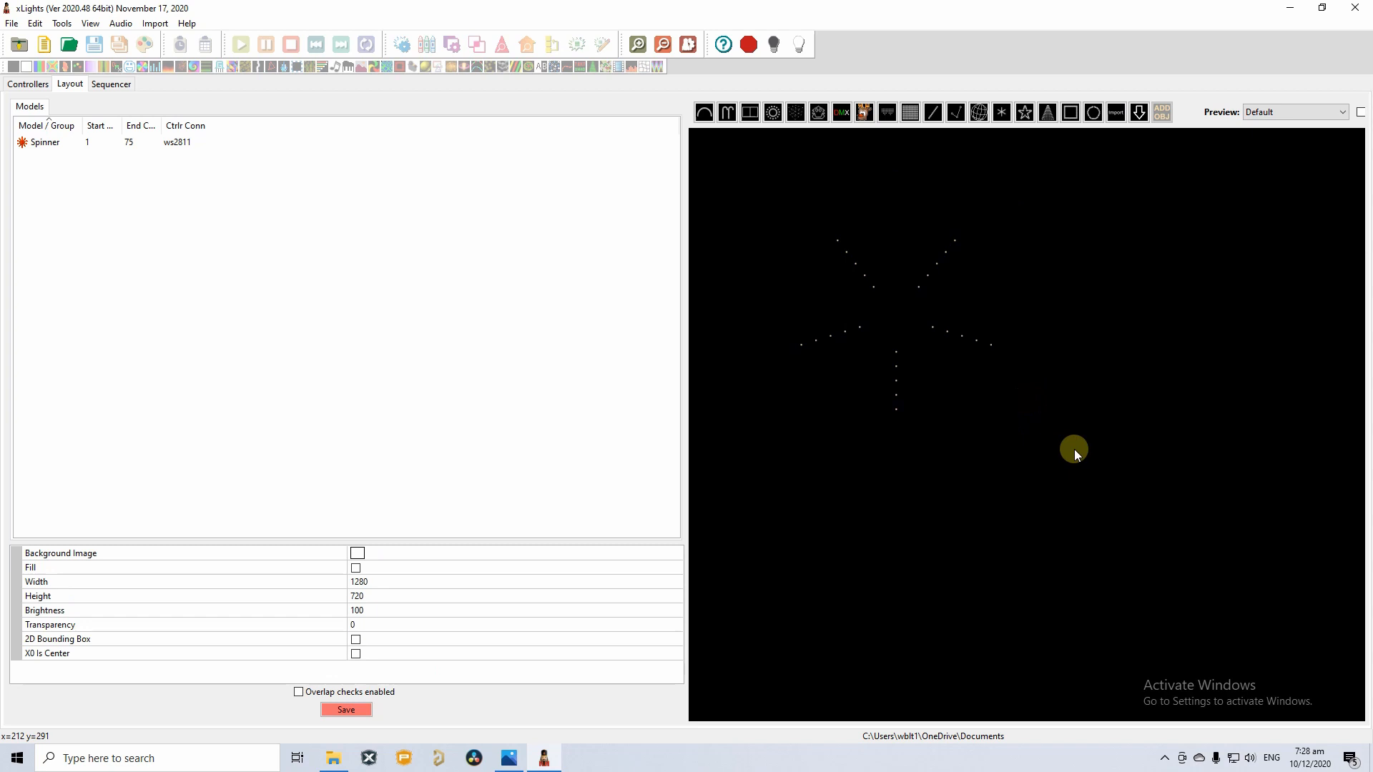
pyautogui.click(902, 415)
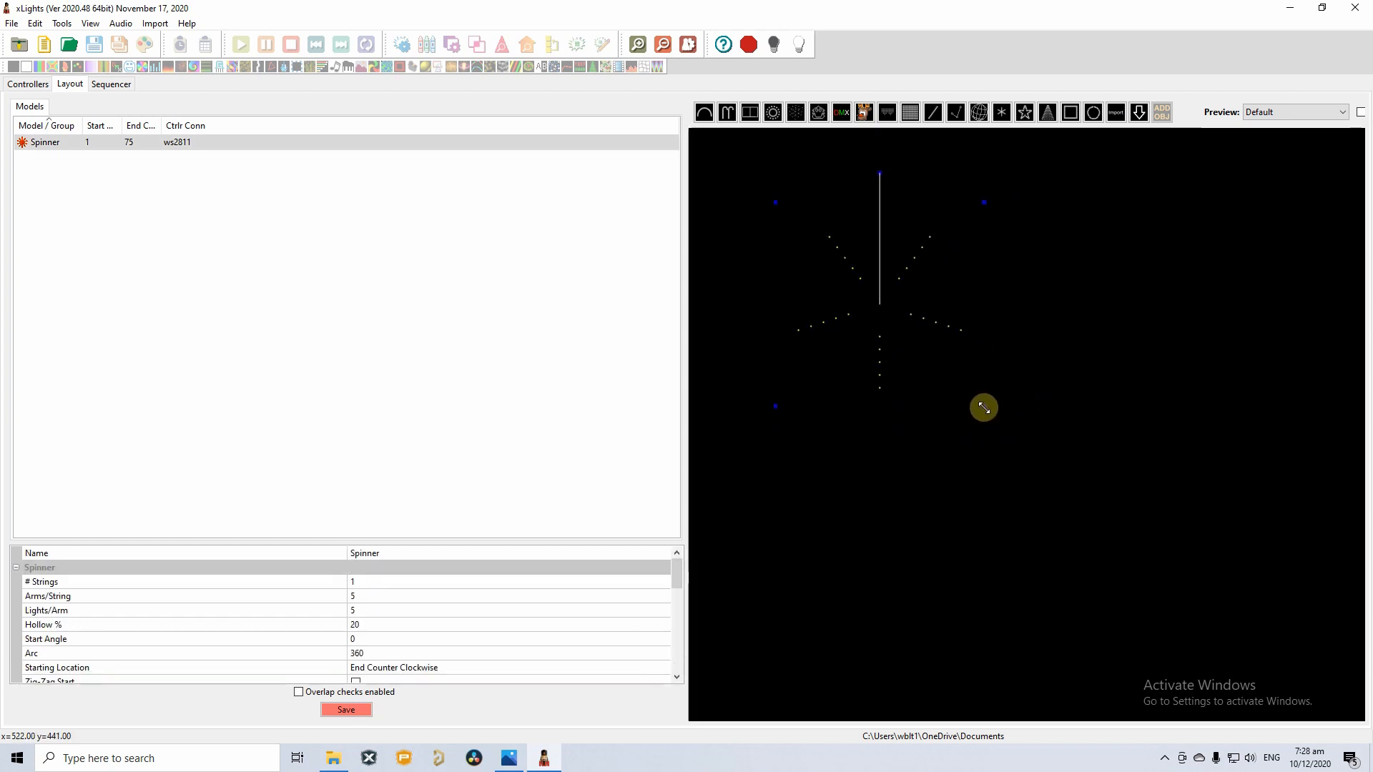
pyautogui.moveTo(983, 408); pyautogui.dragTo(928, 442)
pyautogui.click(928, 441)
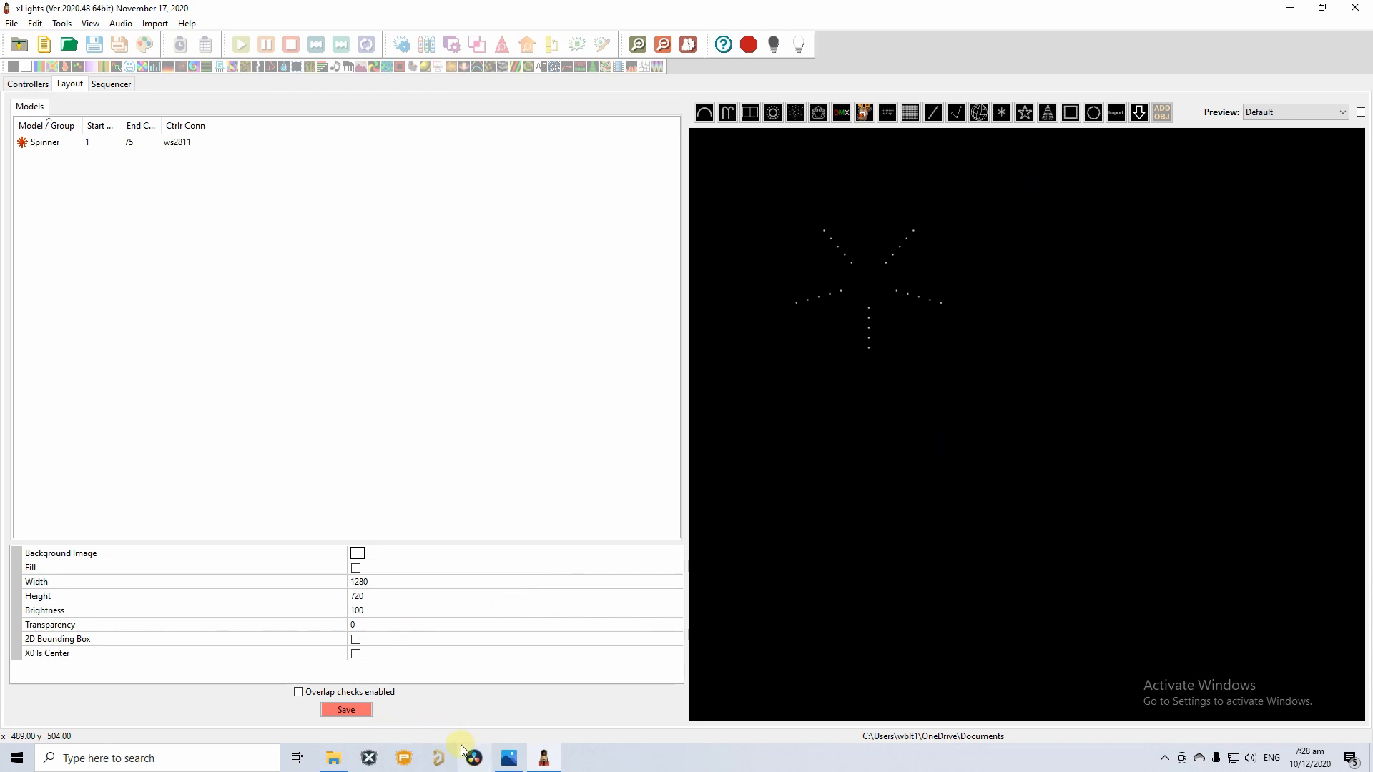
pyautogui.click(509, 758)
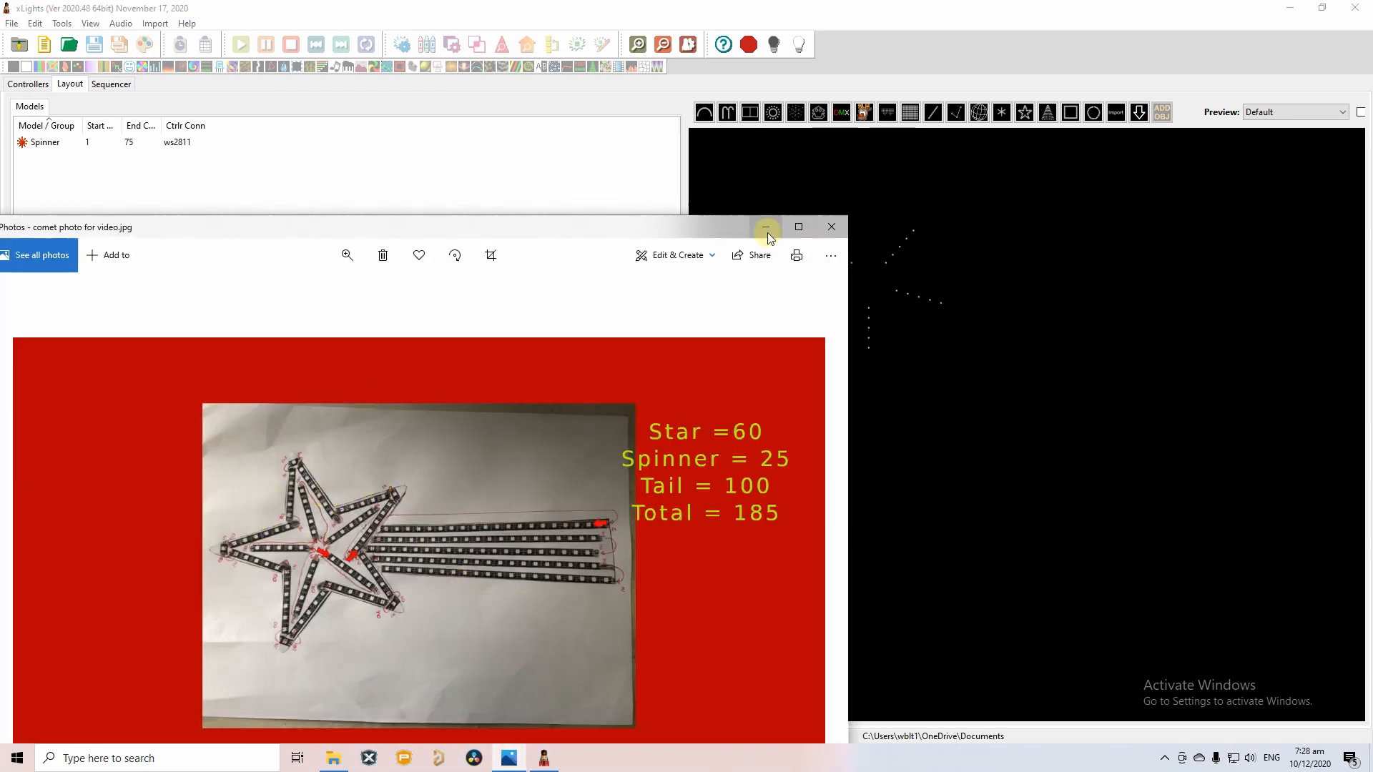
# Draw a five-point Star model right of the Spinner, then nudge it down-left.
pyautogui.click(830, 227)
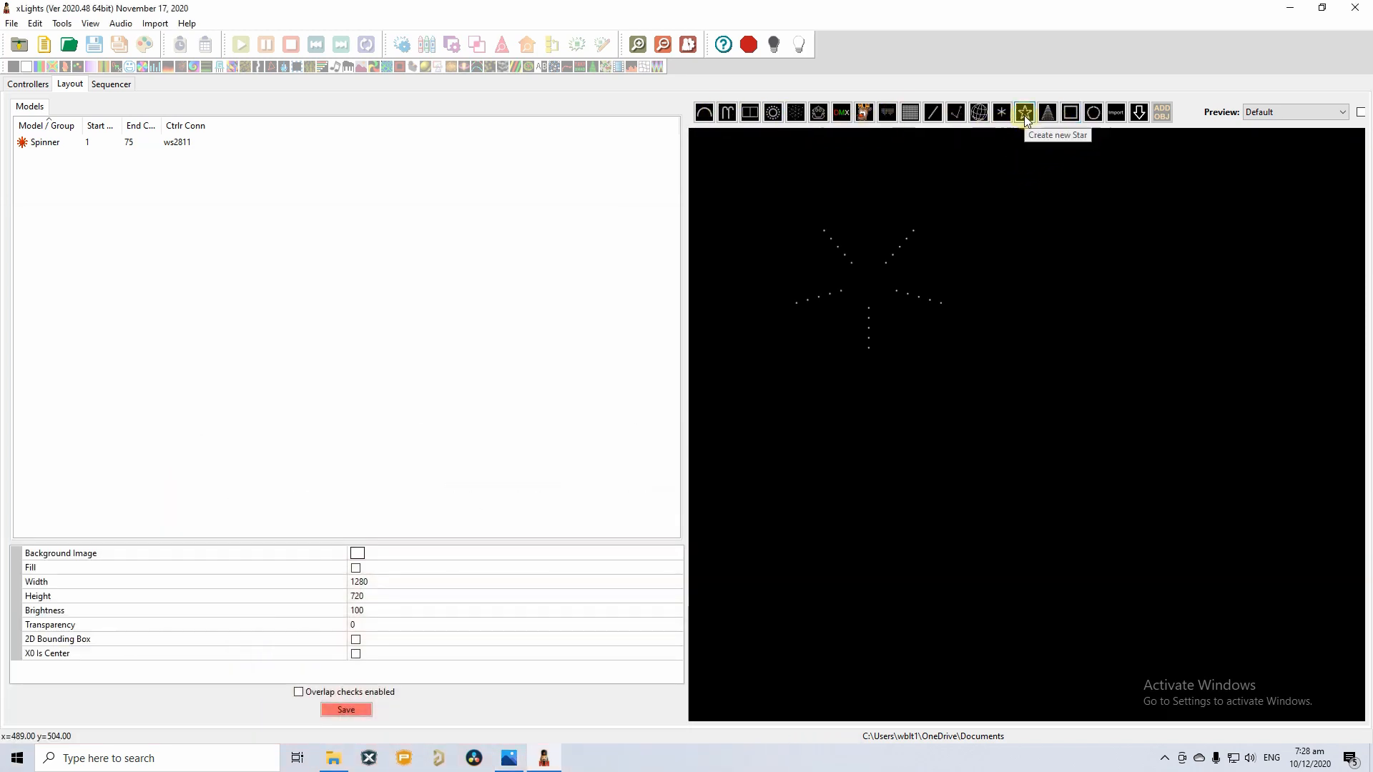
pyautogui.click(1024, 114)
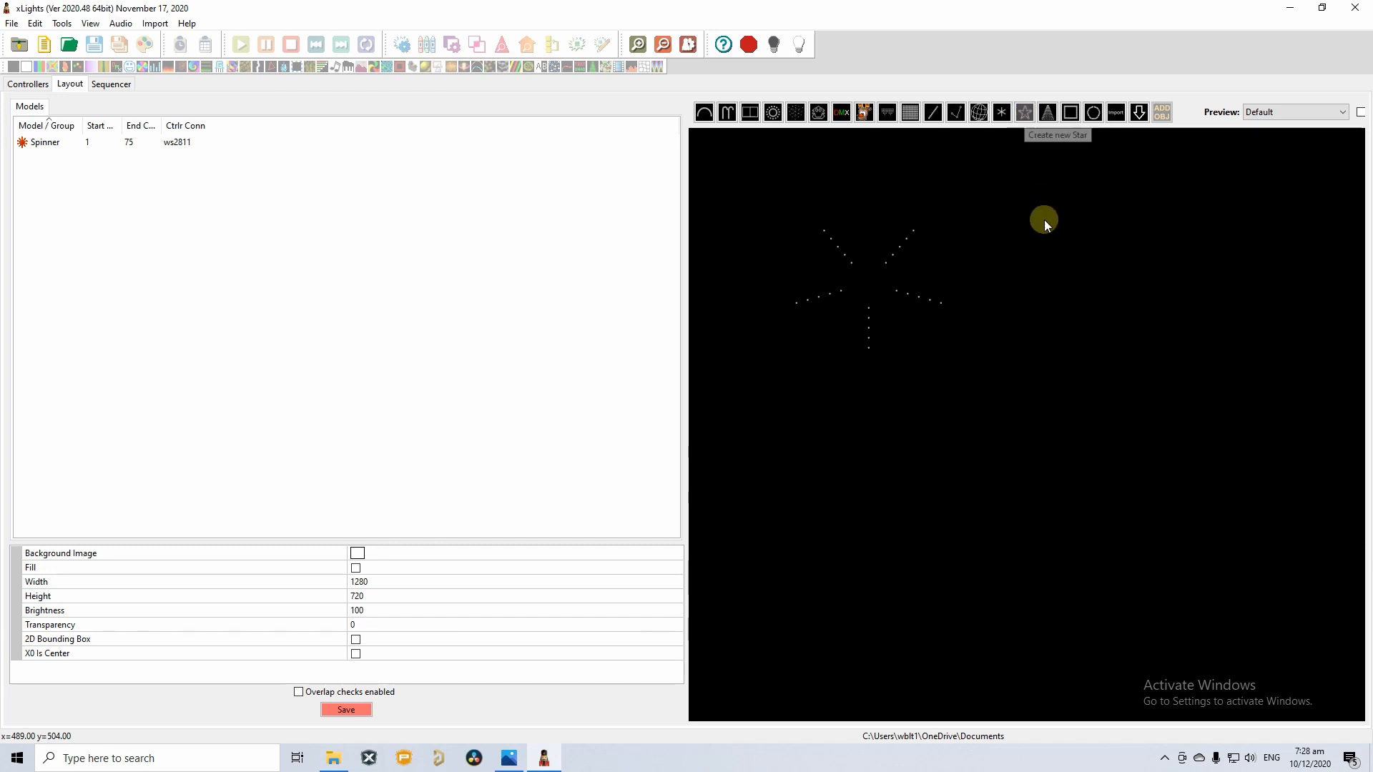
pyautogui.moveTo(1031, 221); pyautogui.dragTo(1231, 402)
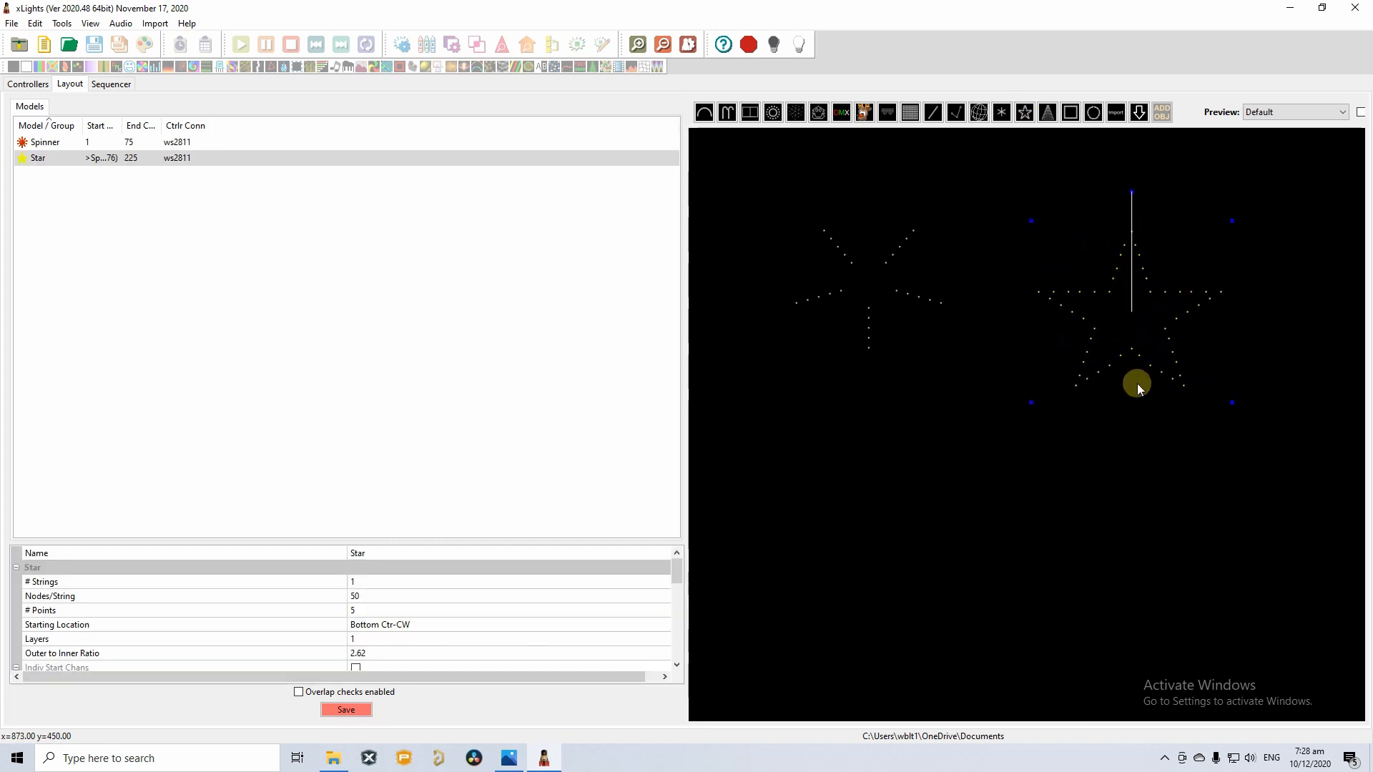
pyautogui.moveTo(1134, 295); pyautogui.dragTo(1074, 387)
pyautogui.click(1122, 298)
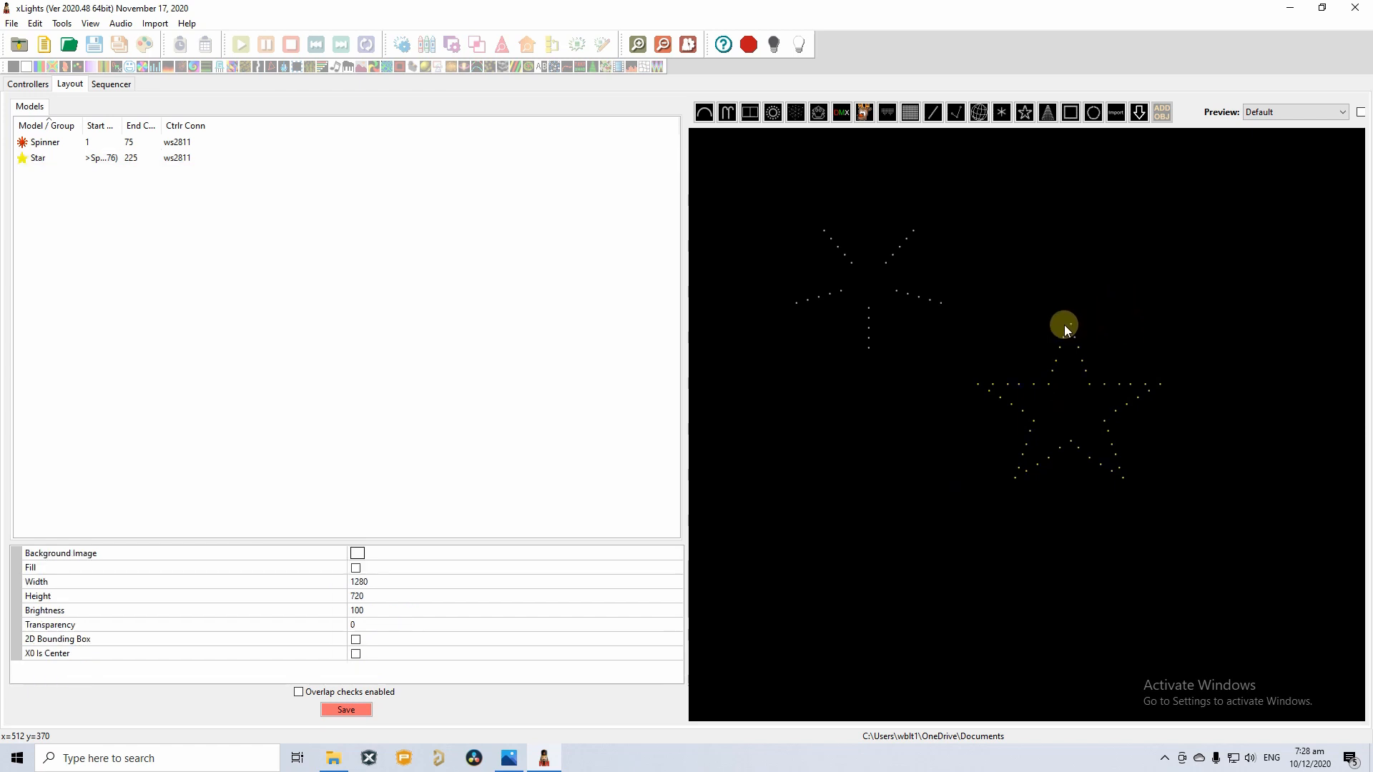
pyautogui.click(1011, 426)
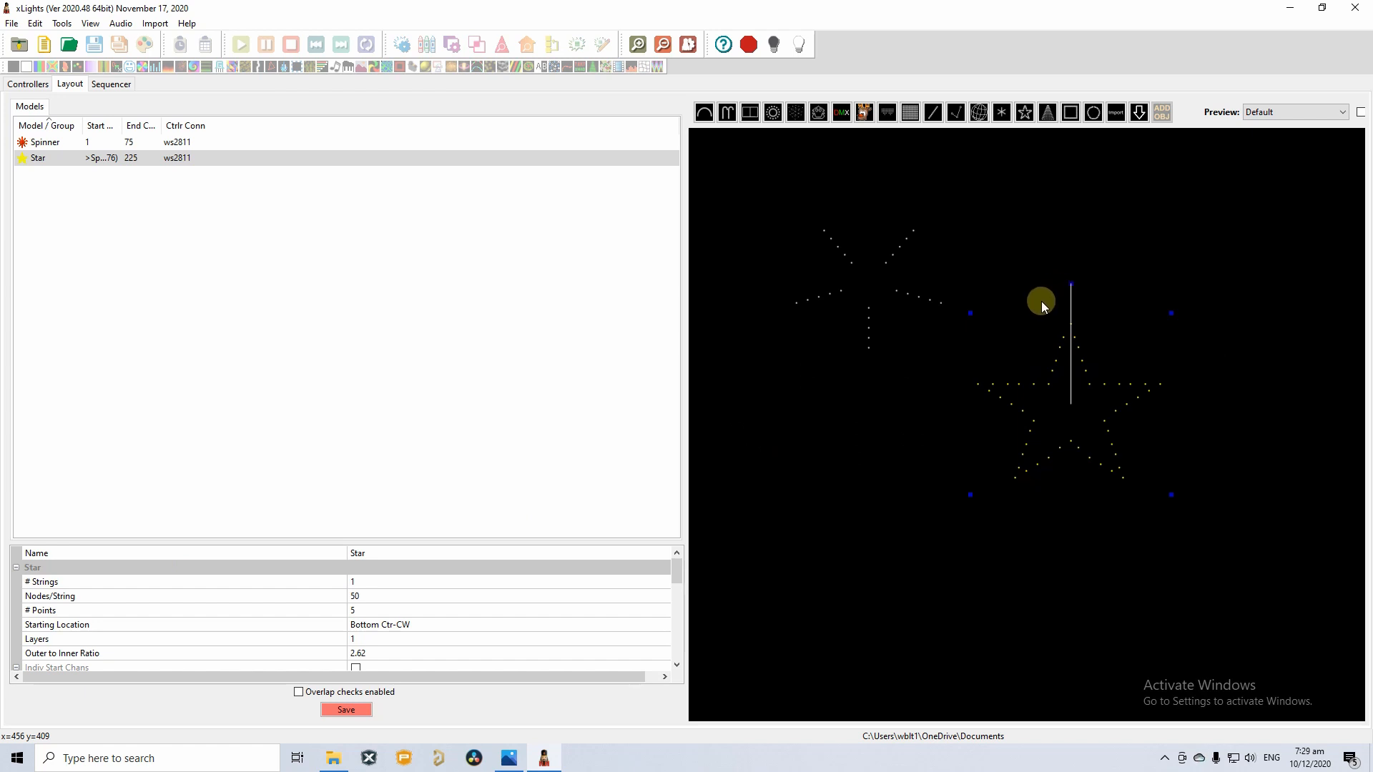
# Check the reference photo, then reselect the Spinner and the Star.
pyautogui.click(509, 758)
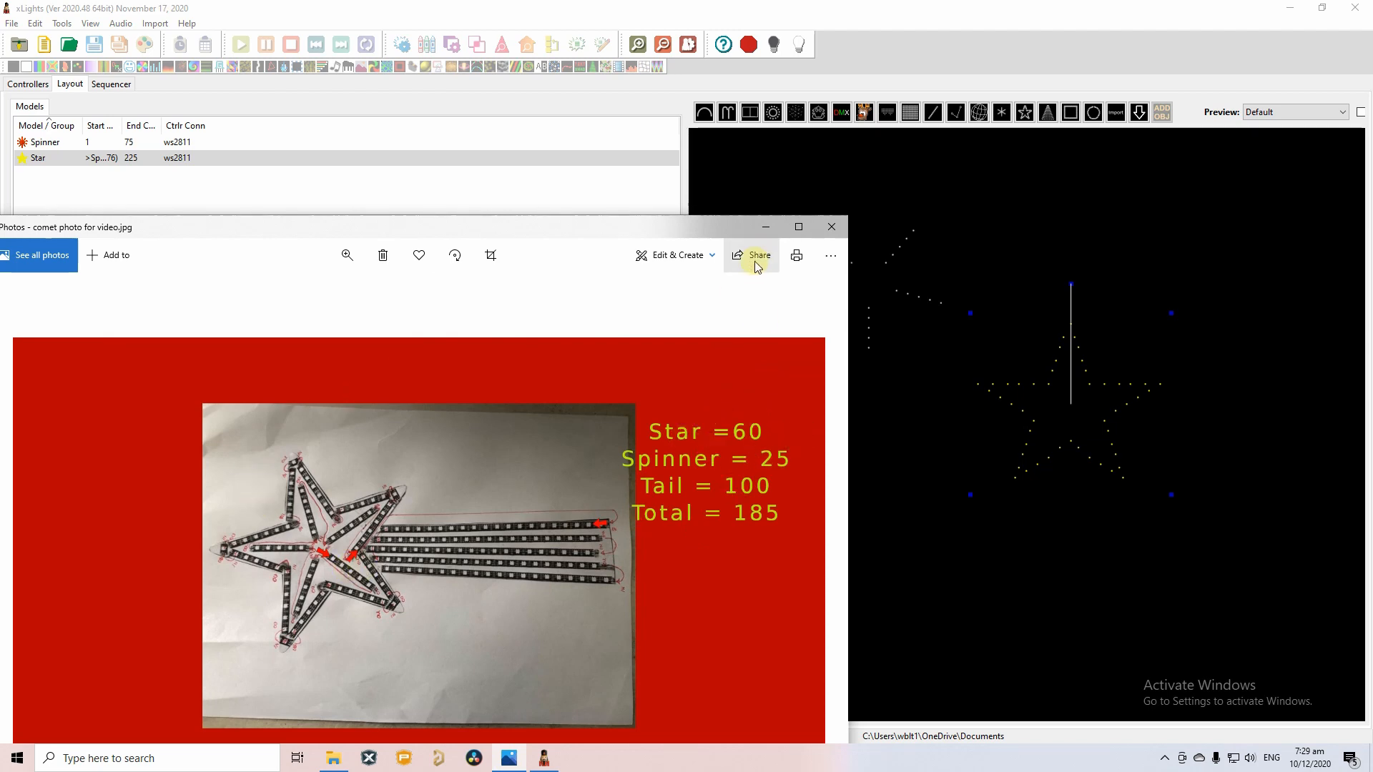
pyautogui.click(766, 227)
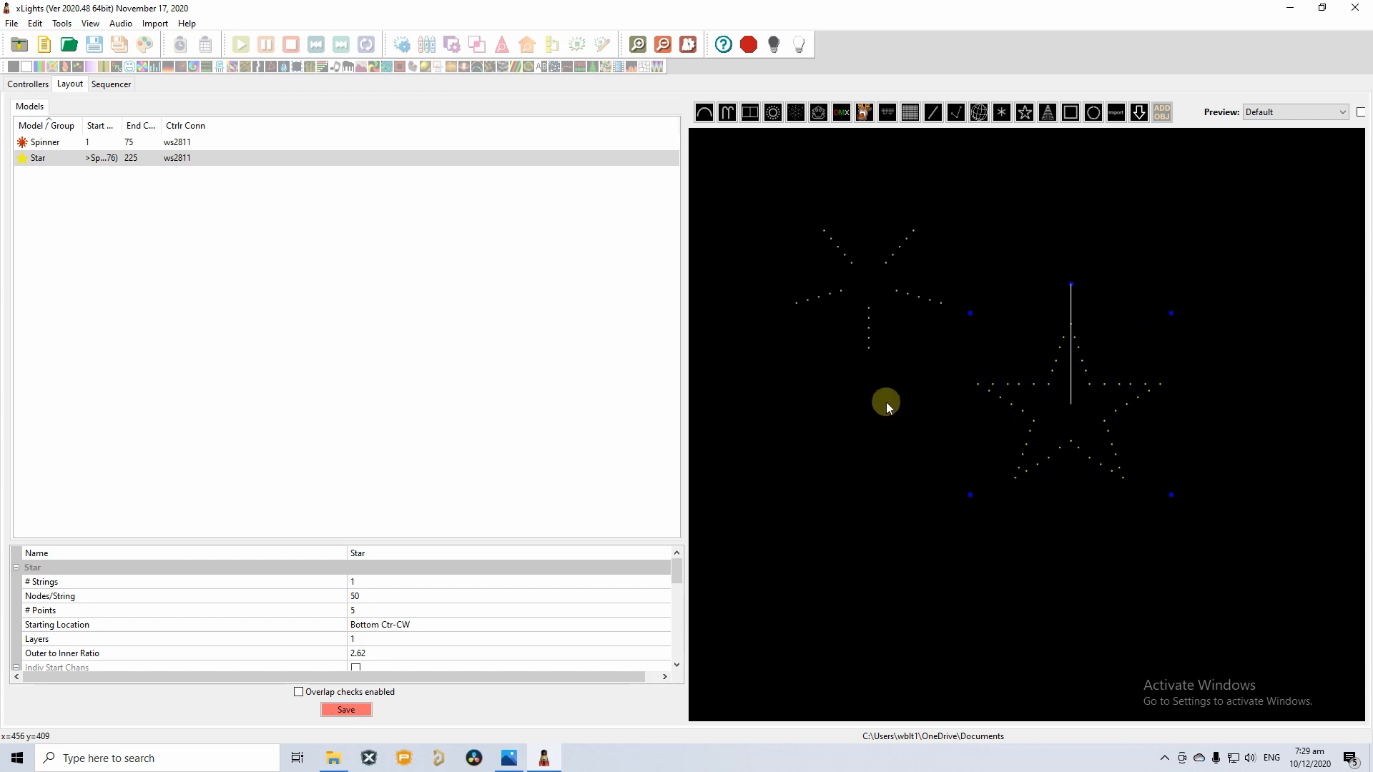
pyautogui.click(869, 325)
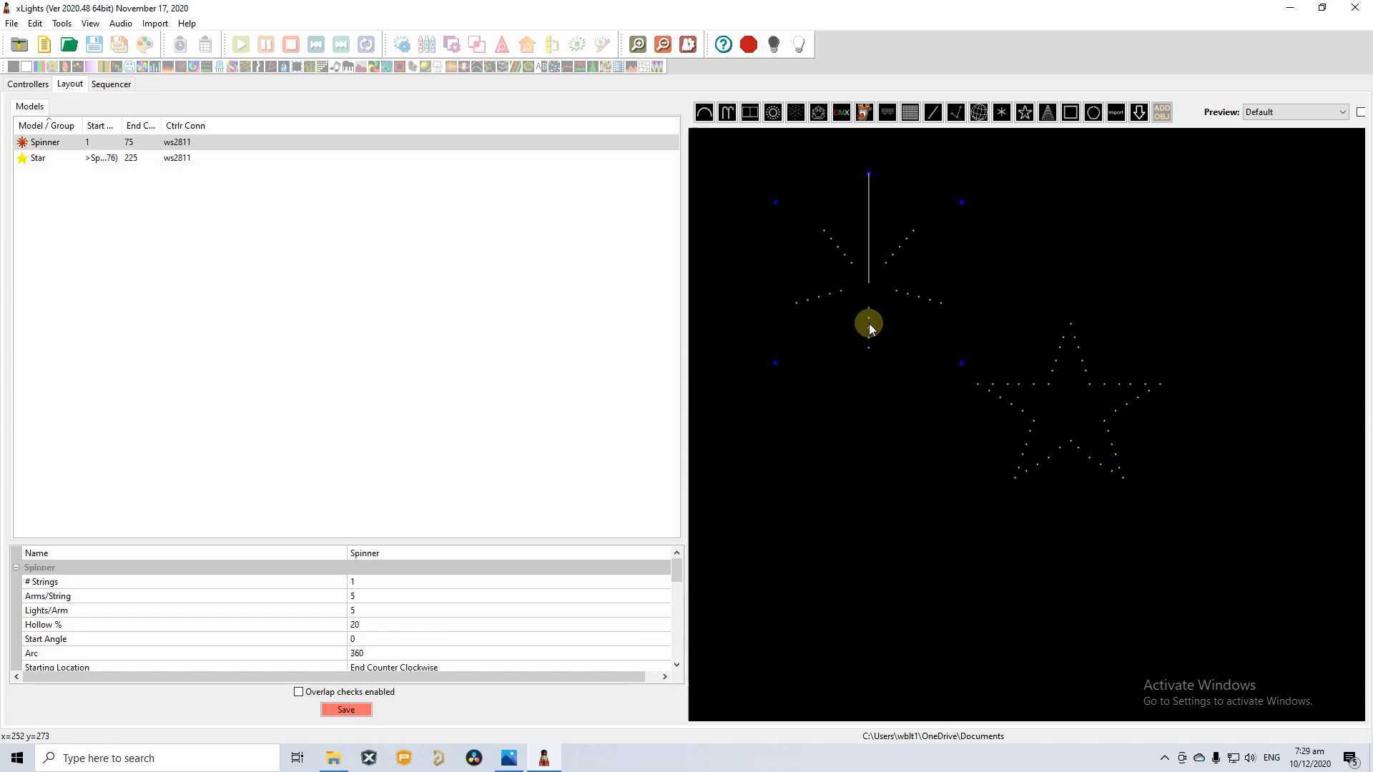
pyautogui.click(1061, 352)
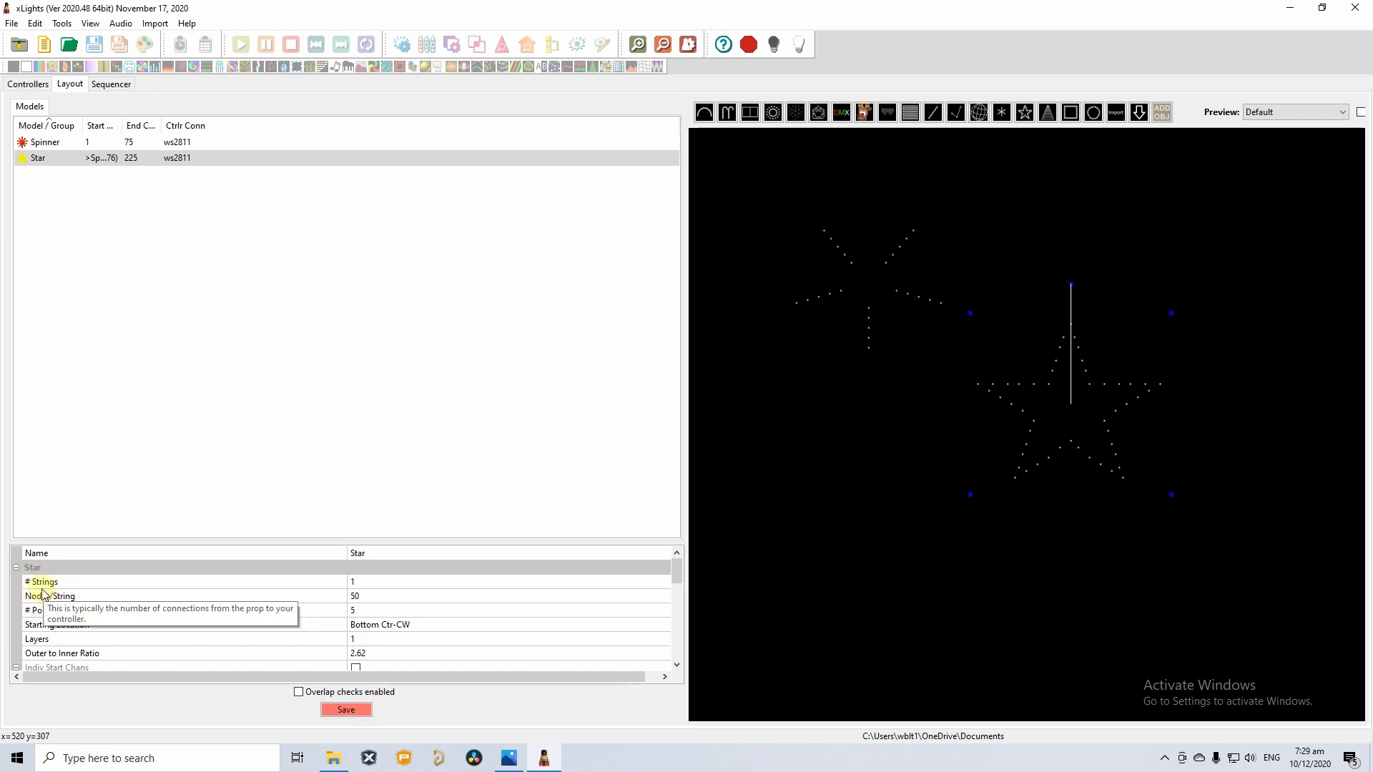
# Set the Star's Nodes/String to 60 per the photo, ending it at channel 255.
pyautogui.click(369, 598)
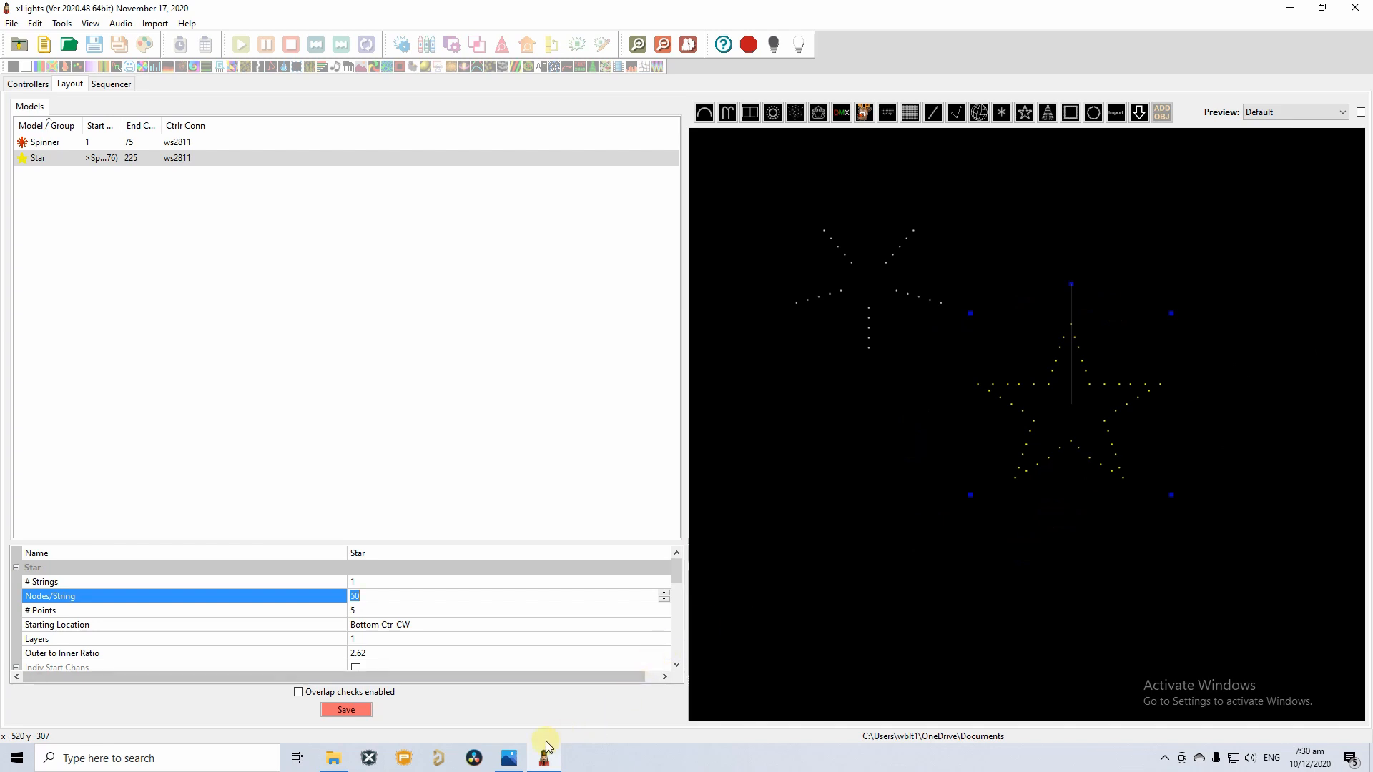
pyautogui.click(509, 758)
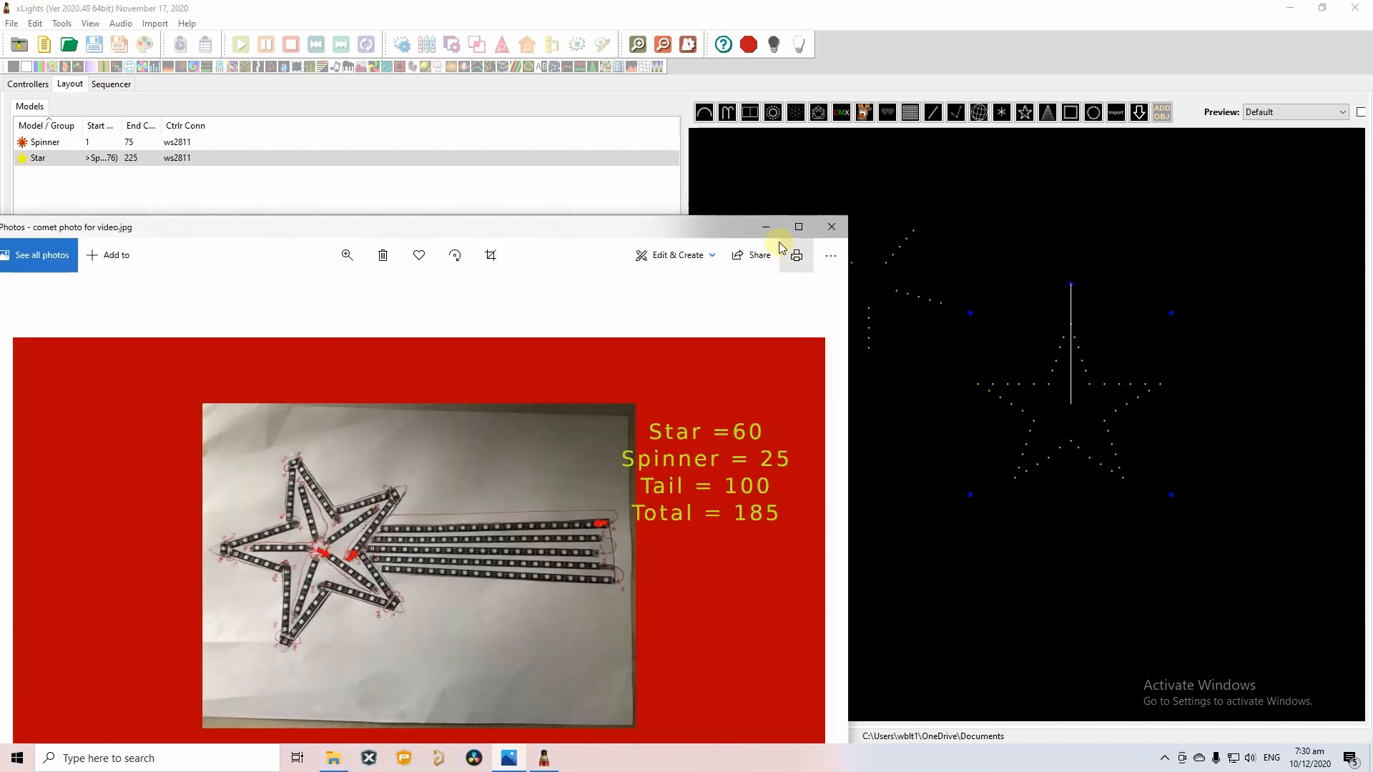
pyautogui.click(766, 227)
pyautogui.click(385, 596)
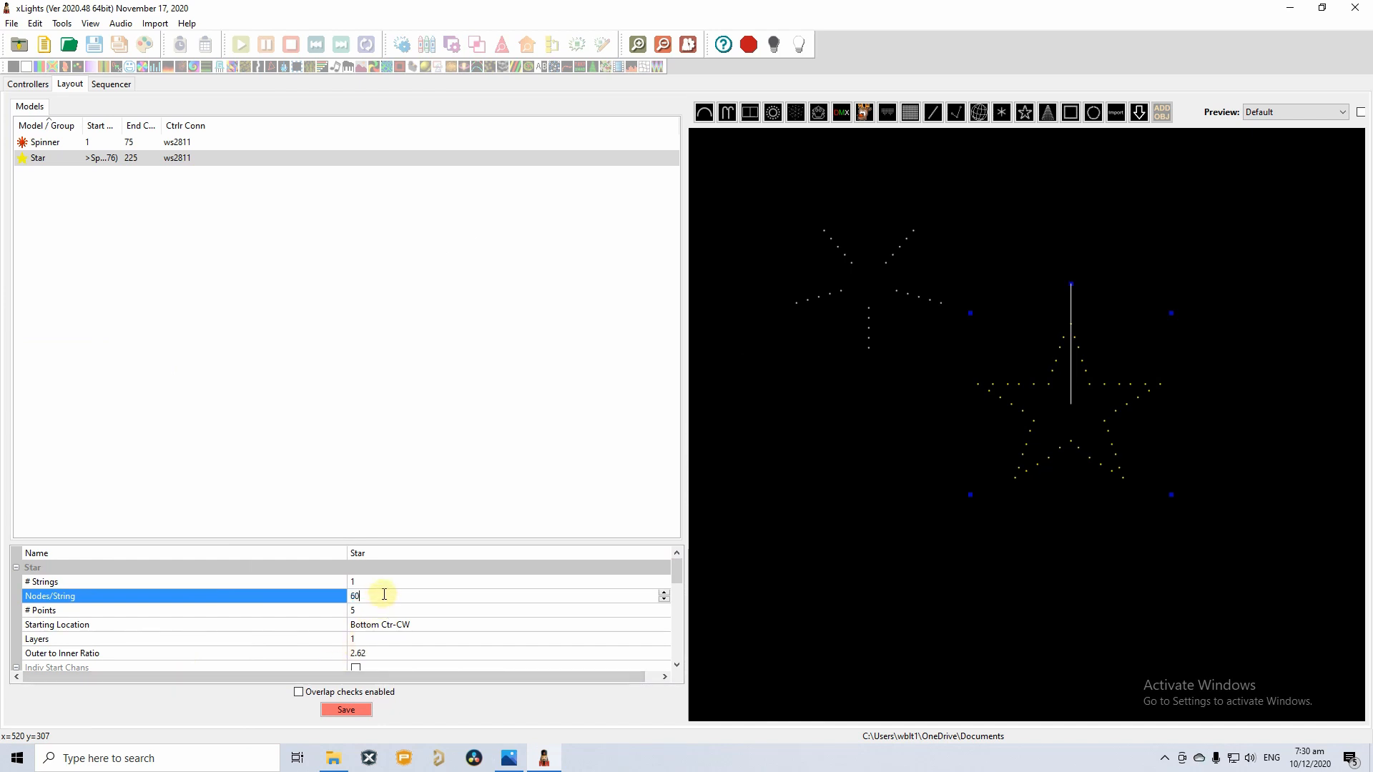
pyautogui.write('60')
pyautogui.press('Return')
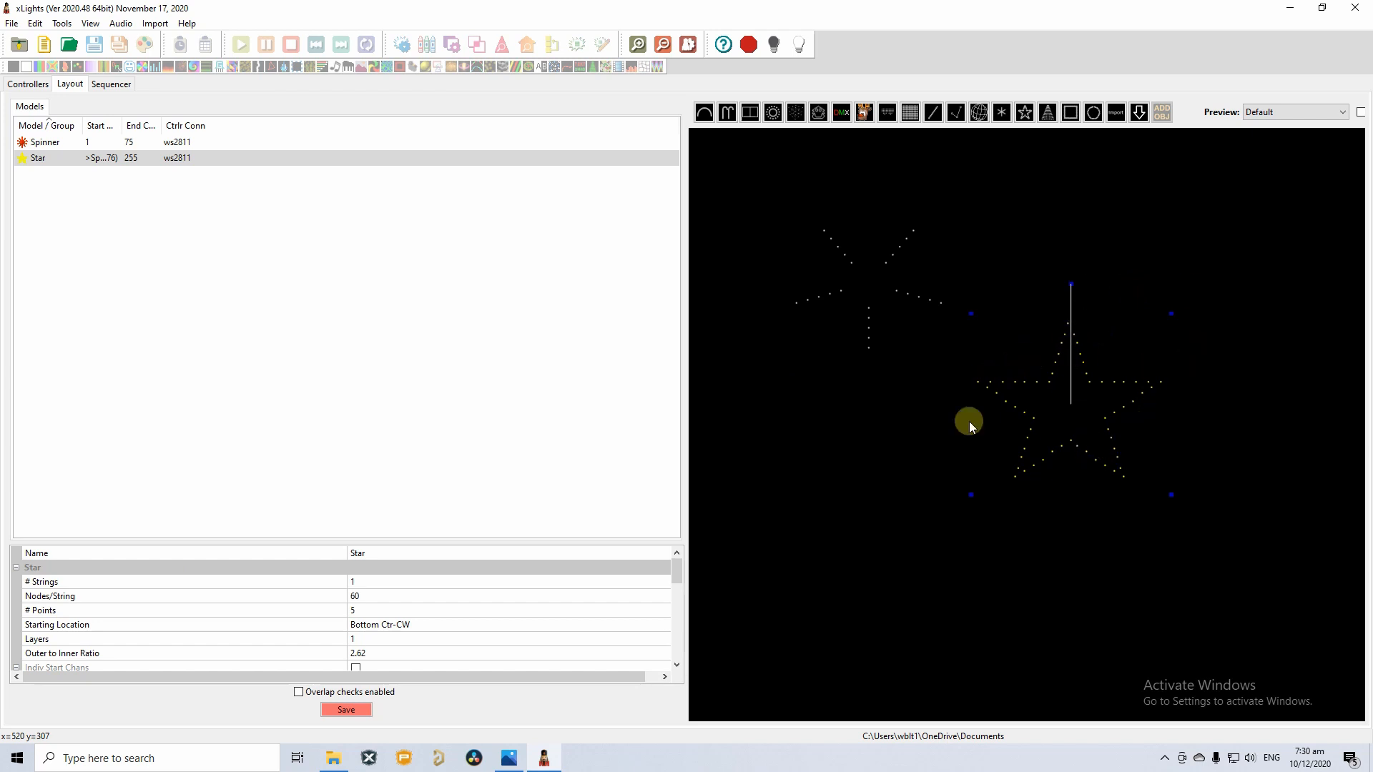
pyautogui.click(361, 624)
pyautogui.rightClick(1023, 411)
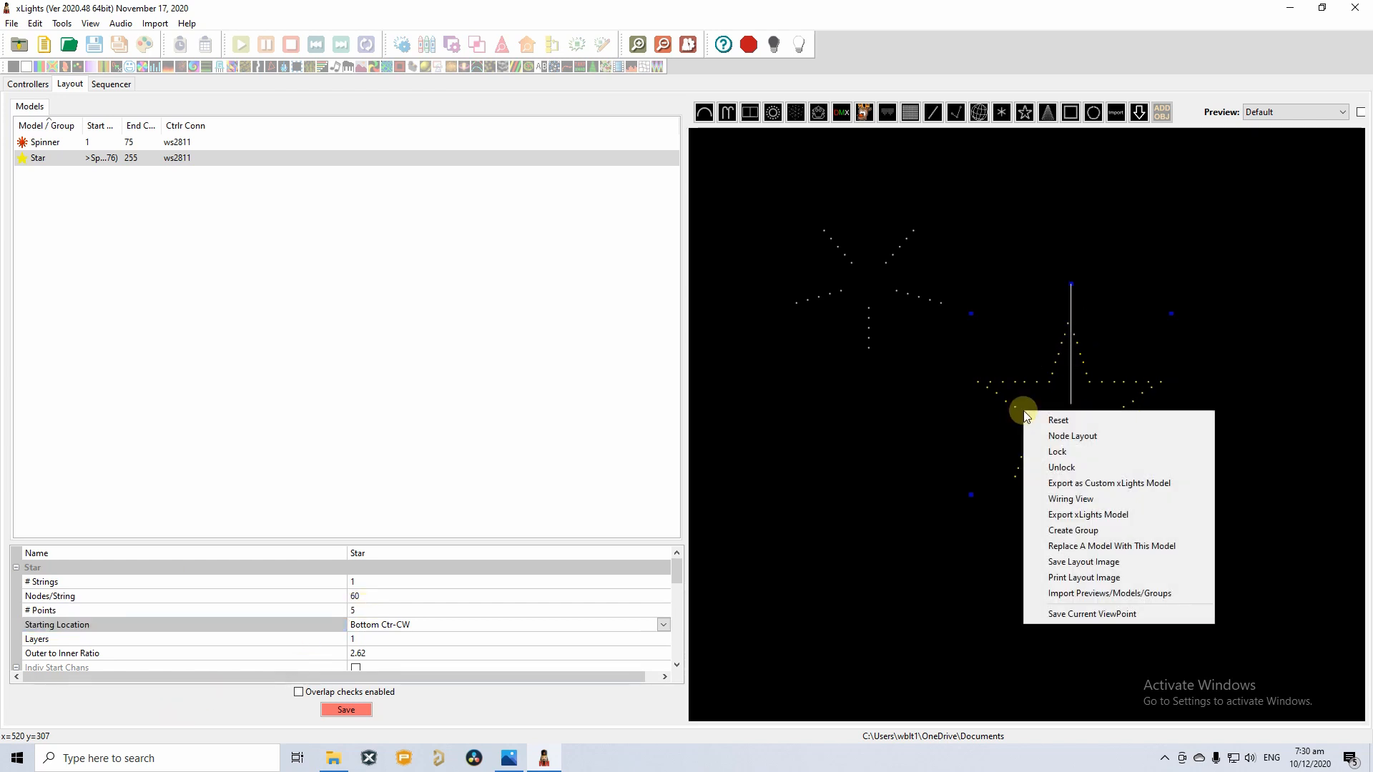
pyautogui.click(1087, 498)
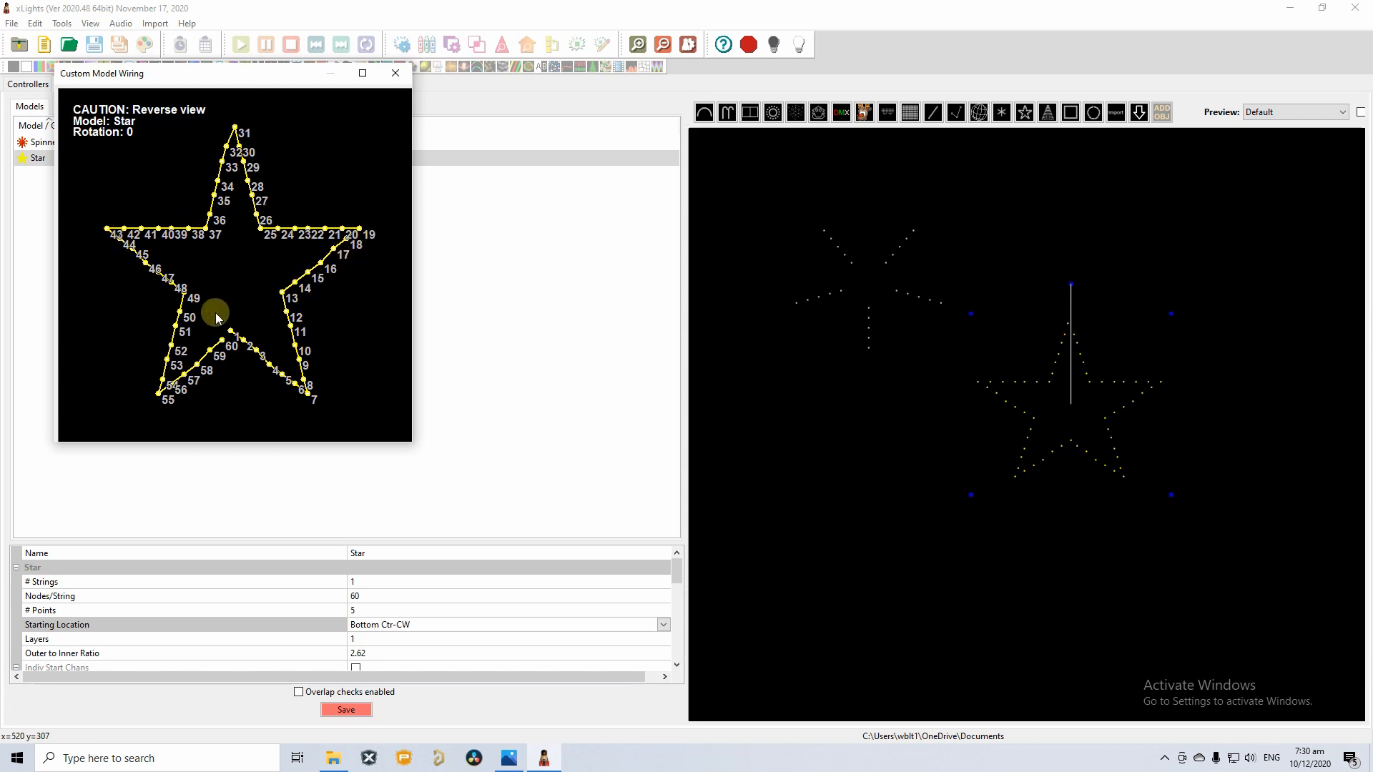
pyautogui.click(395, 74)
pyautogui.click(761, 232)
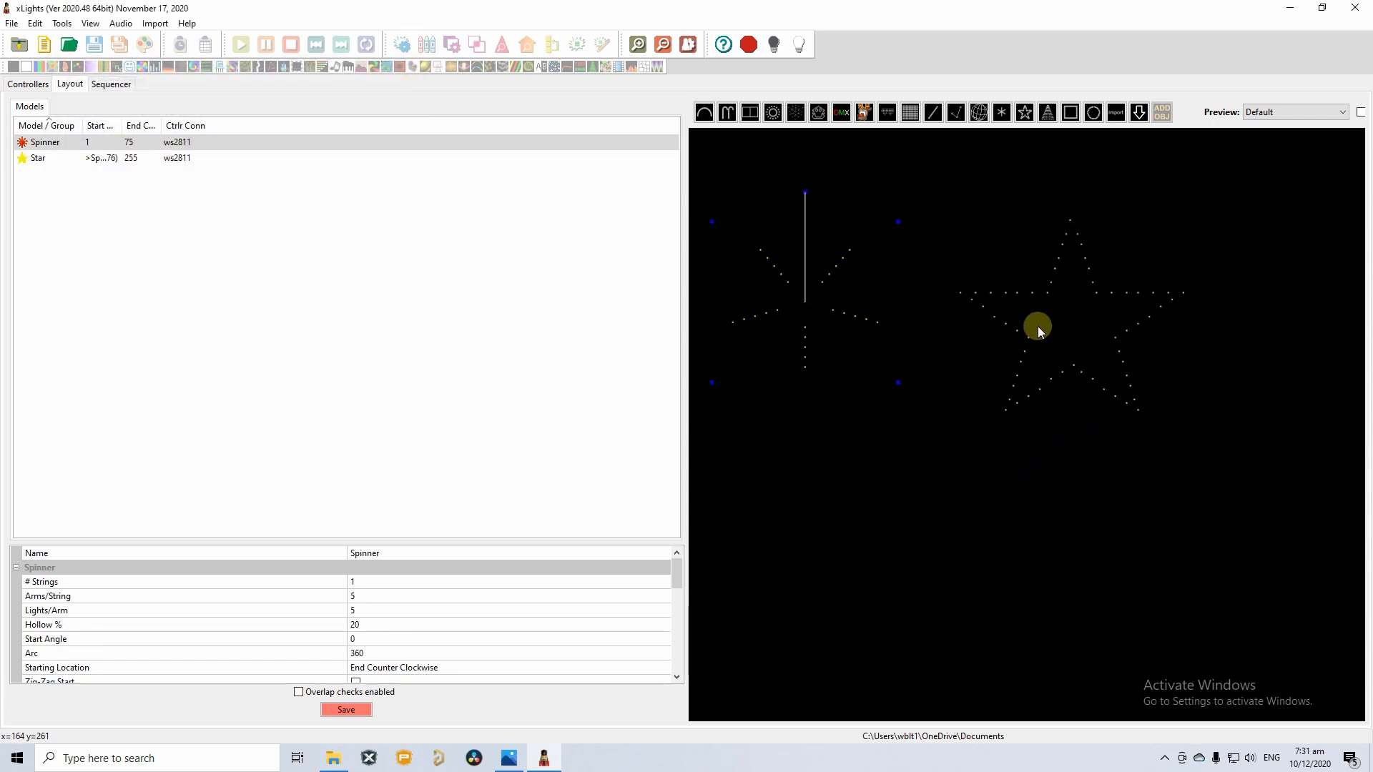
# Move the Star up-left and draw a round Tree model below the Spinner and Star.
pyautogui.moveTo(1037, 326); pyautogui.dragTo(996, 293)
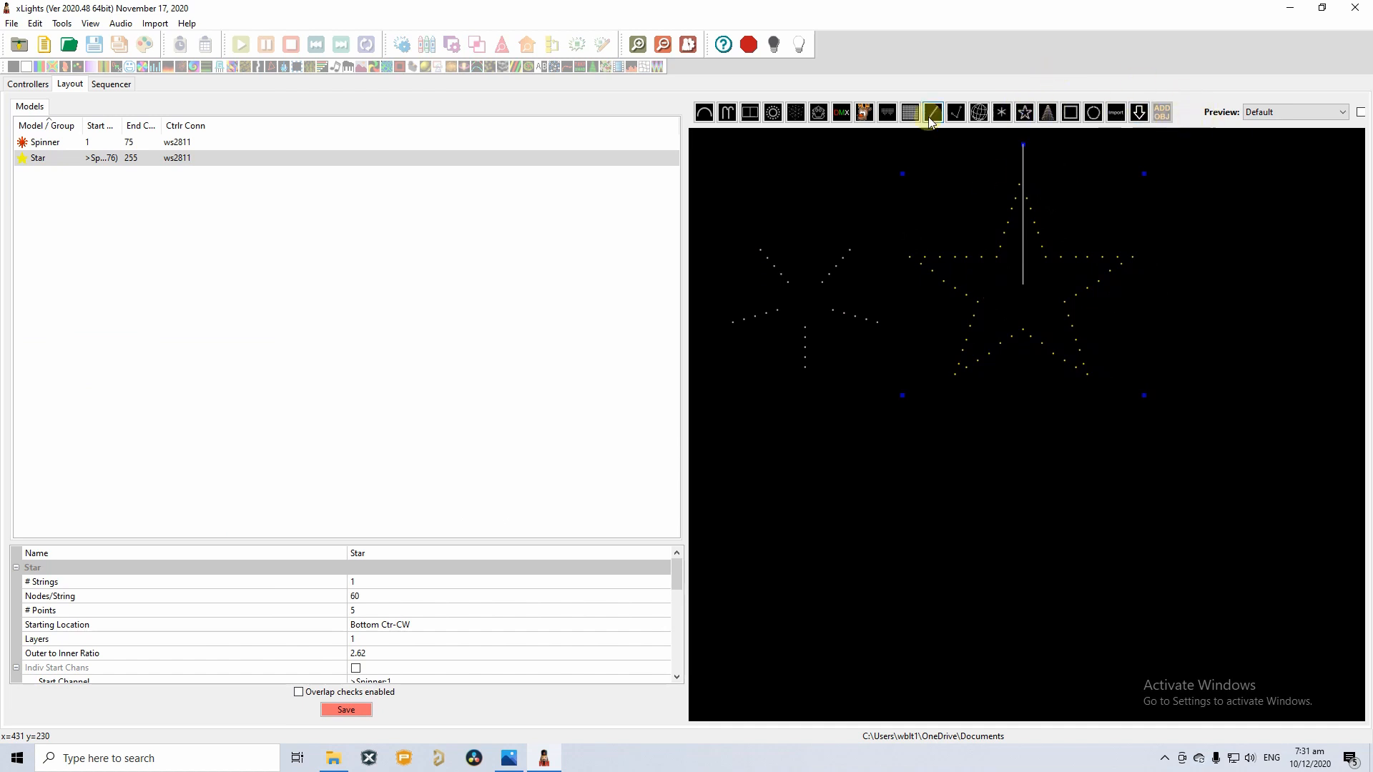
pyautogui.click(1049, 125)
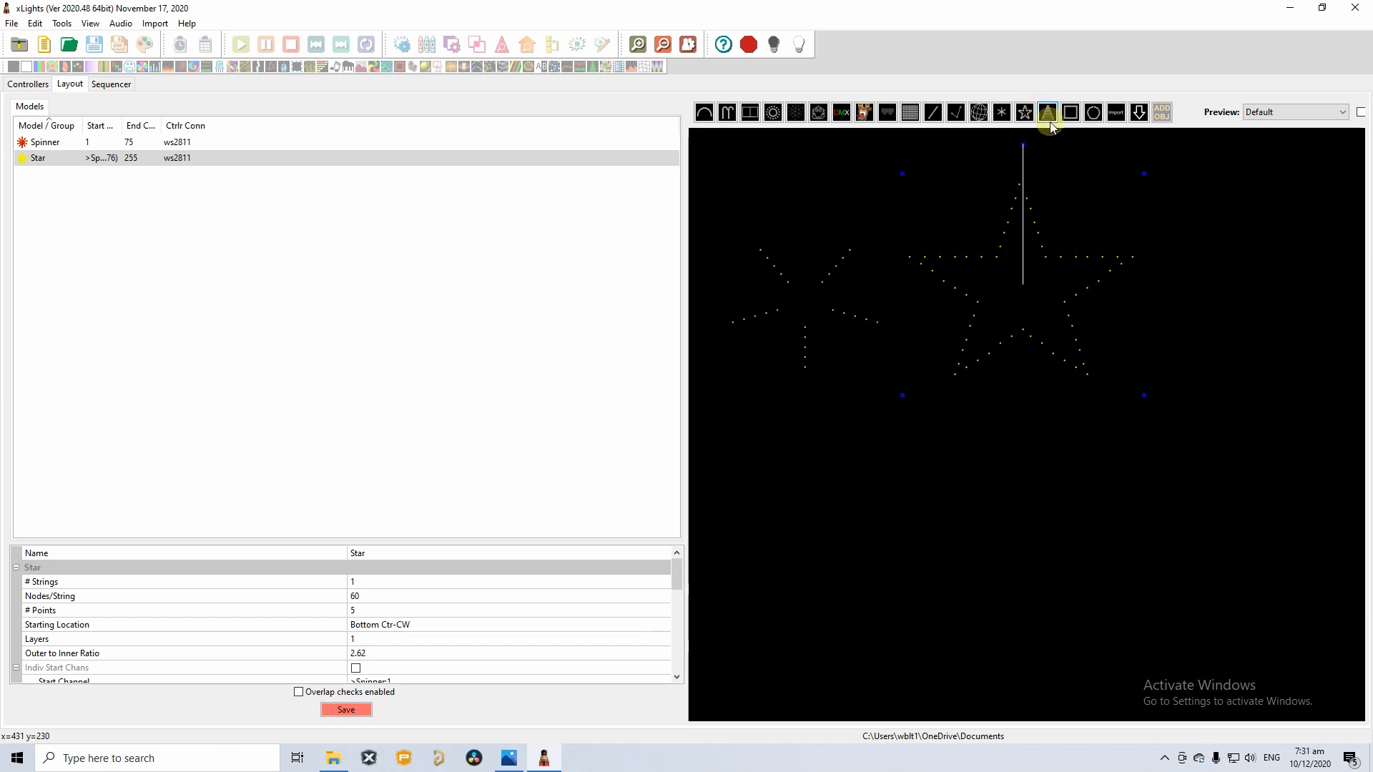
pyautogui.moveTo(796, 432); pyautogui.dragTo(982, 597)
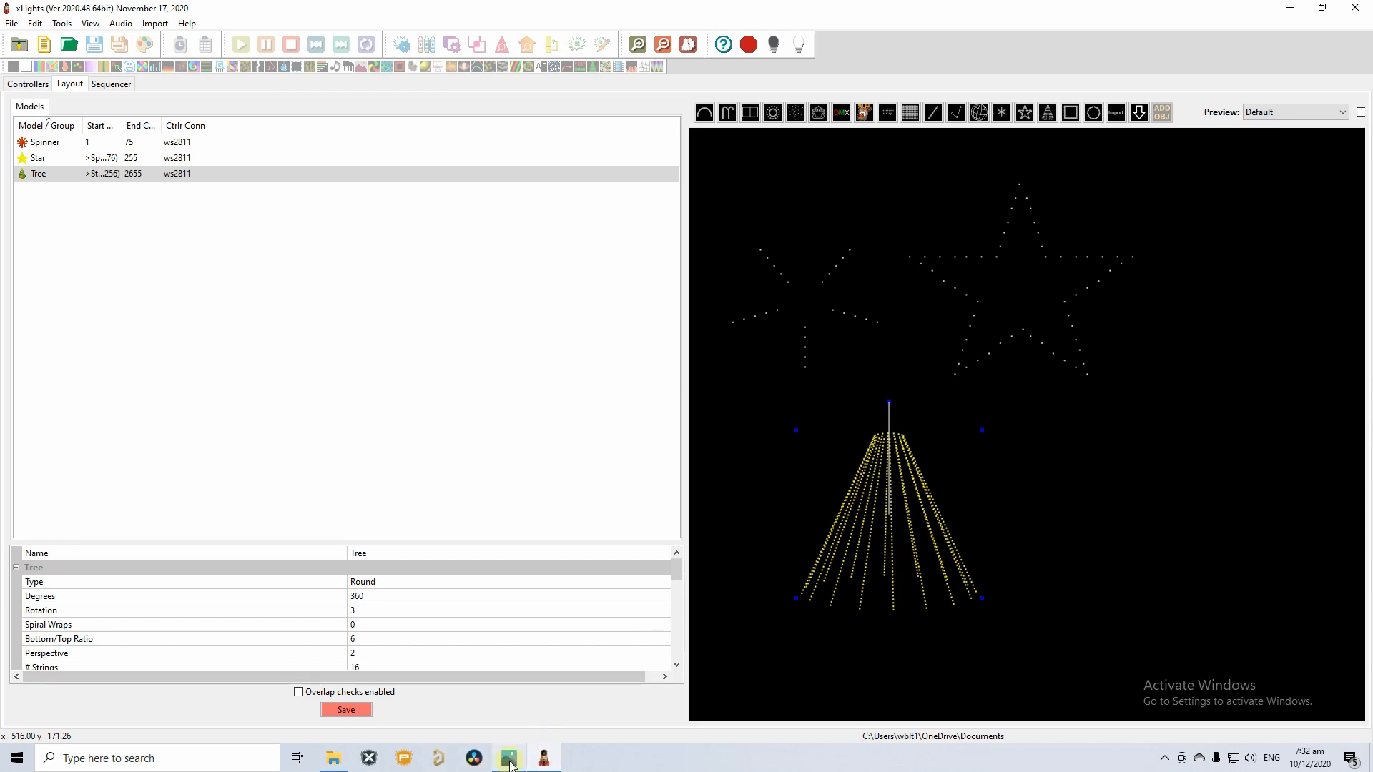
# After checking the reference photo, change the Tree's Type from round to Flat.
pyautogui.moveTo(508, 757)
pyautogui.click(511, 708)
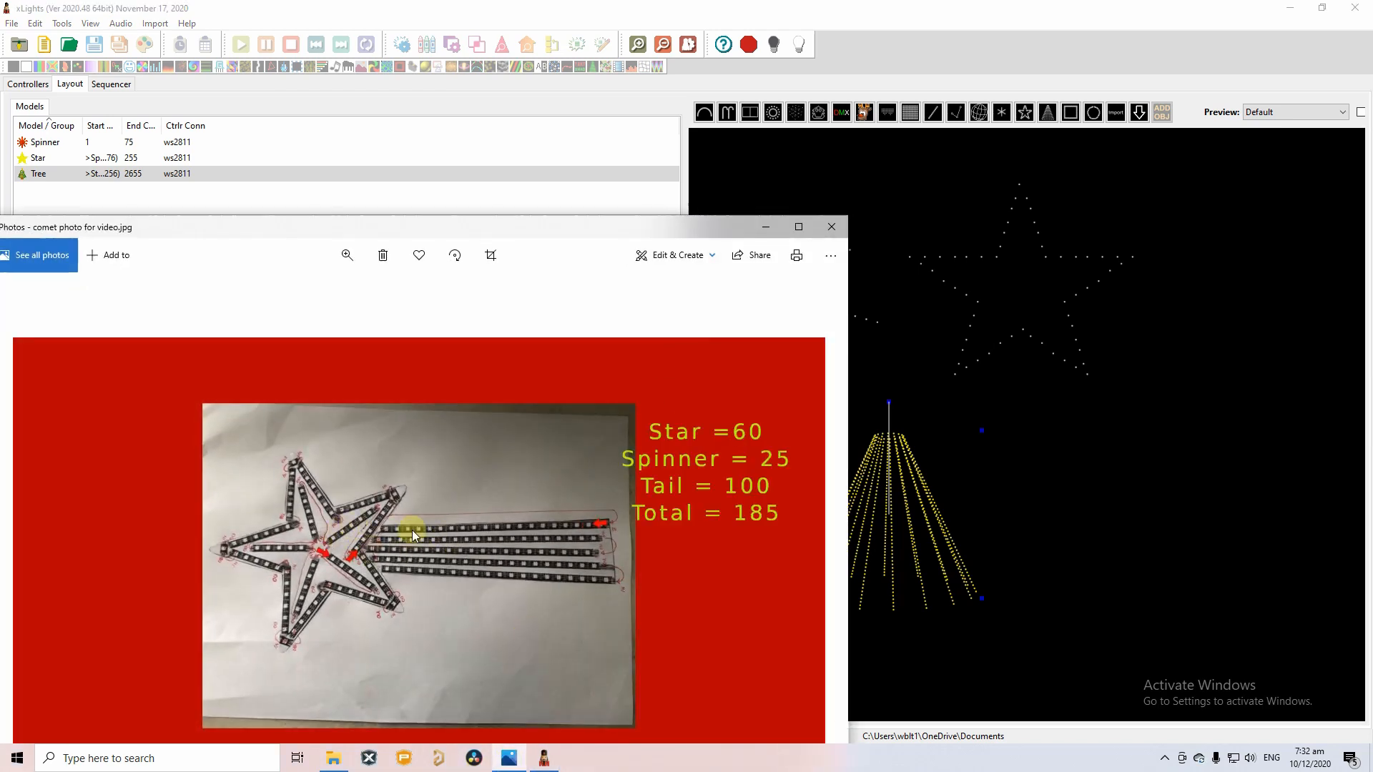
pyautogui.click(765, 228)
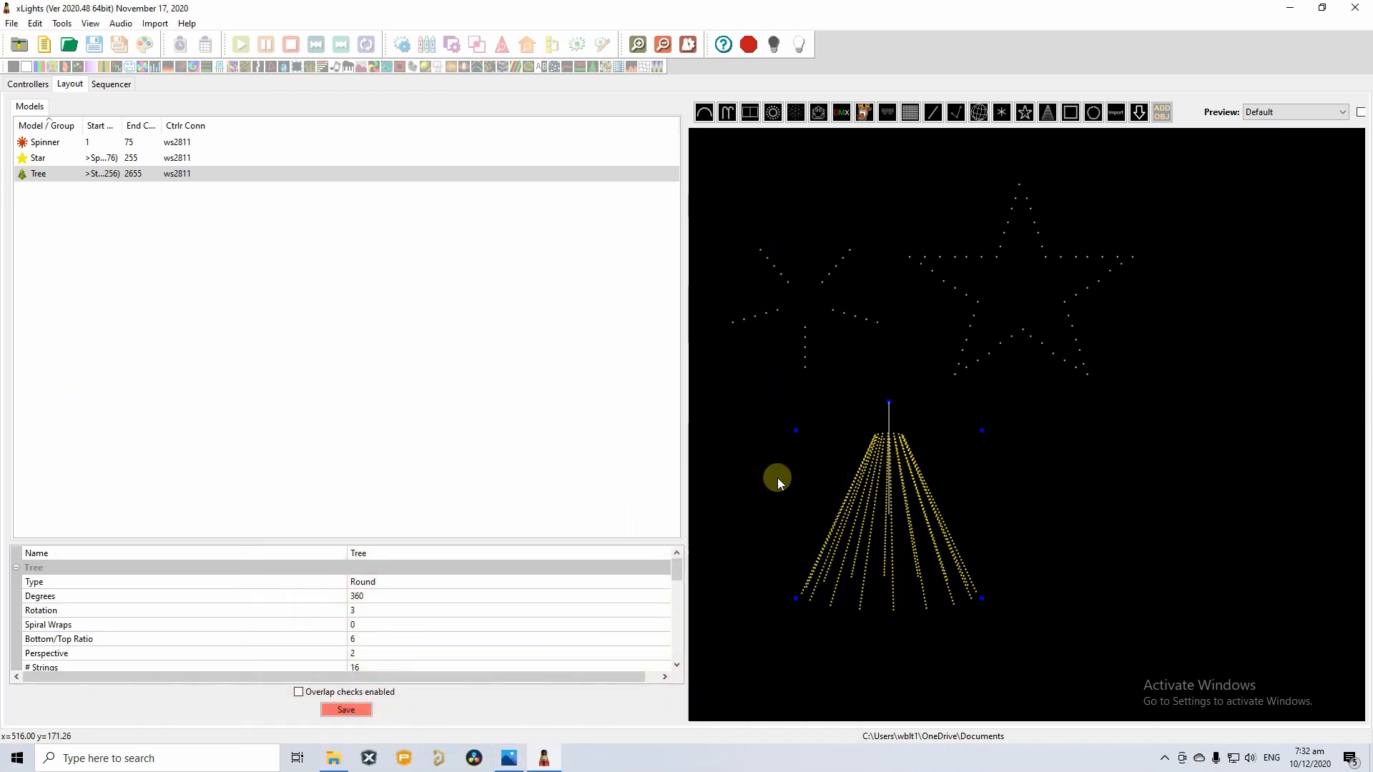
pyautogui.click(383, 582)
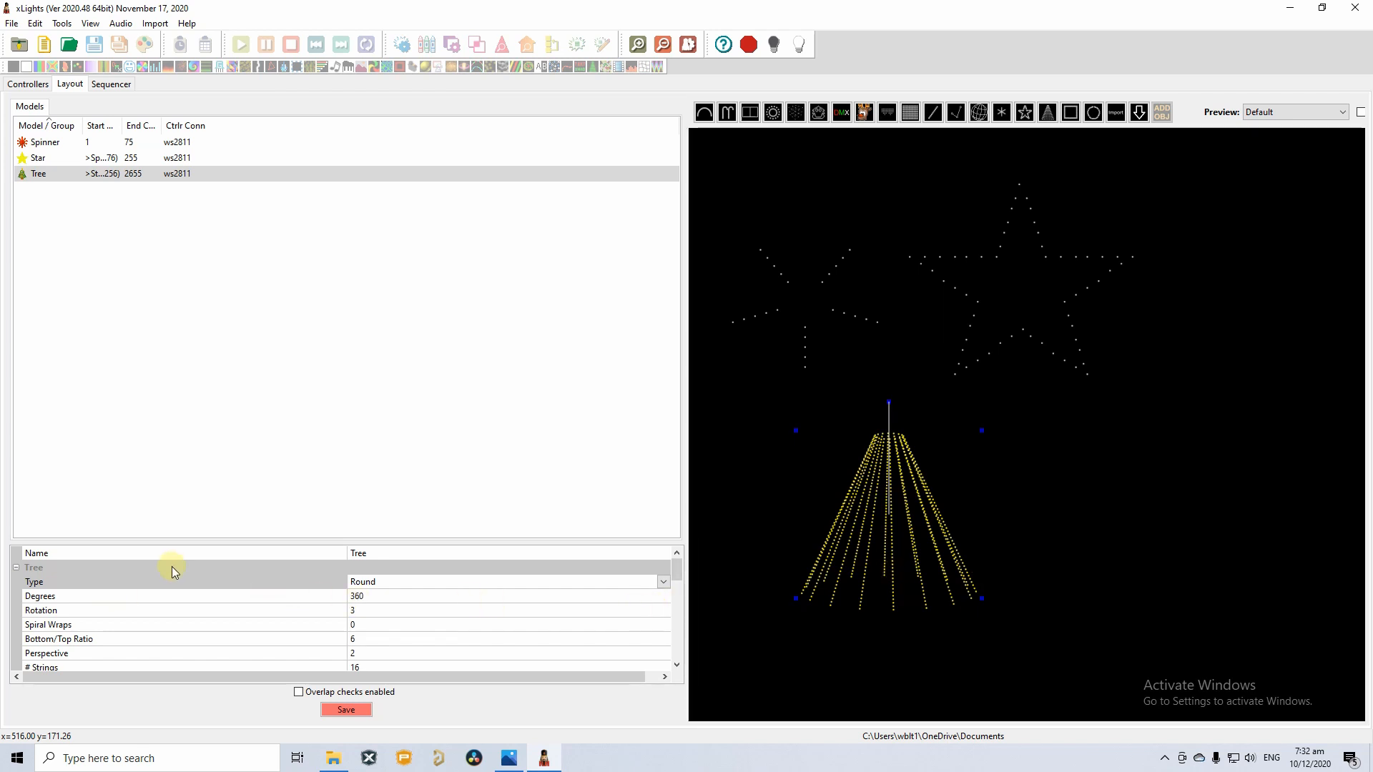
pyautogui.click(386, 586)
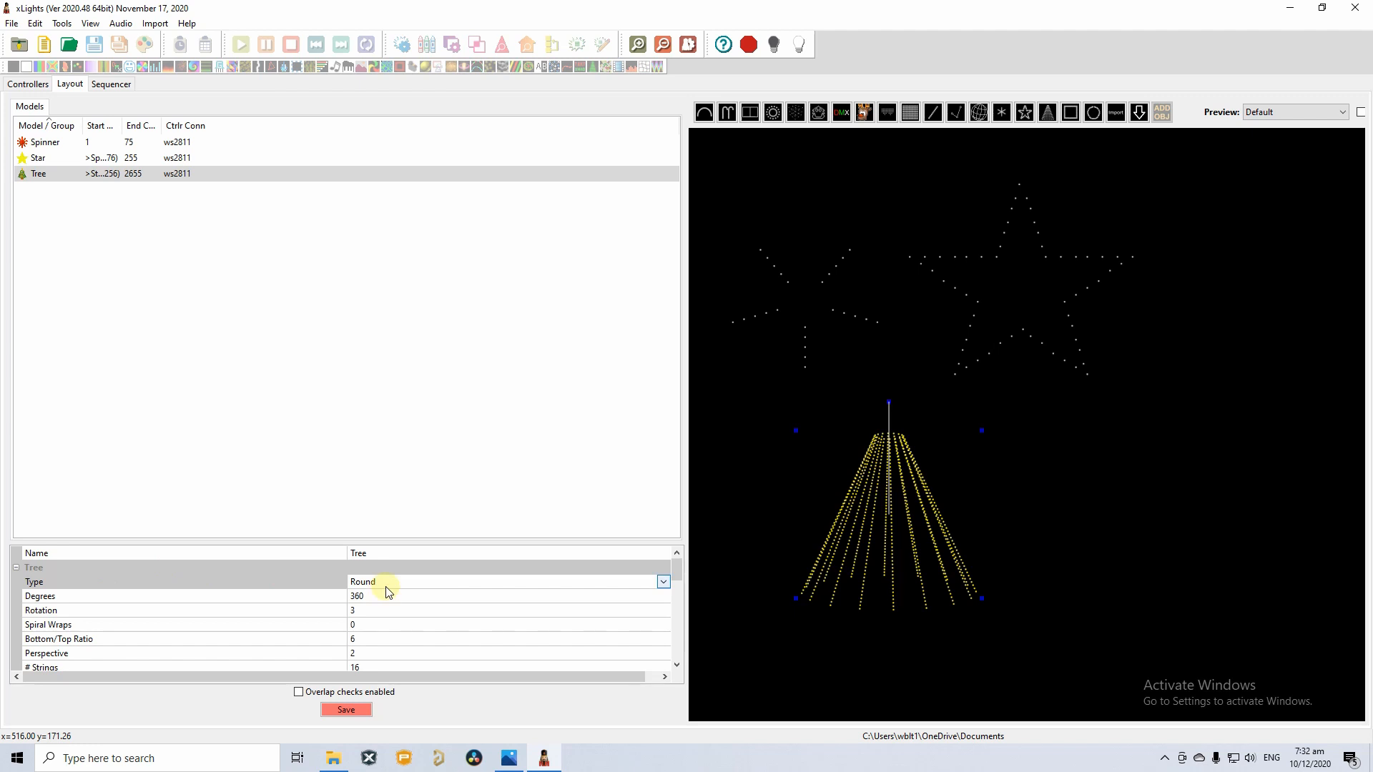
pyautogui.click(663, 583)
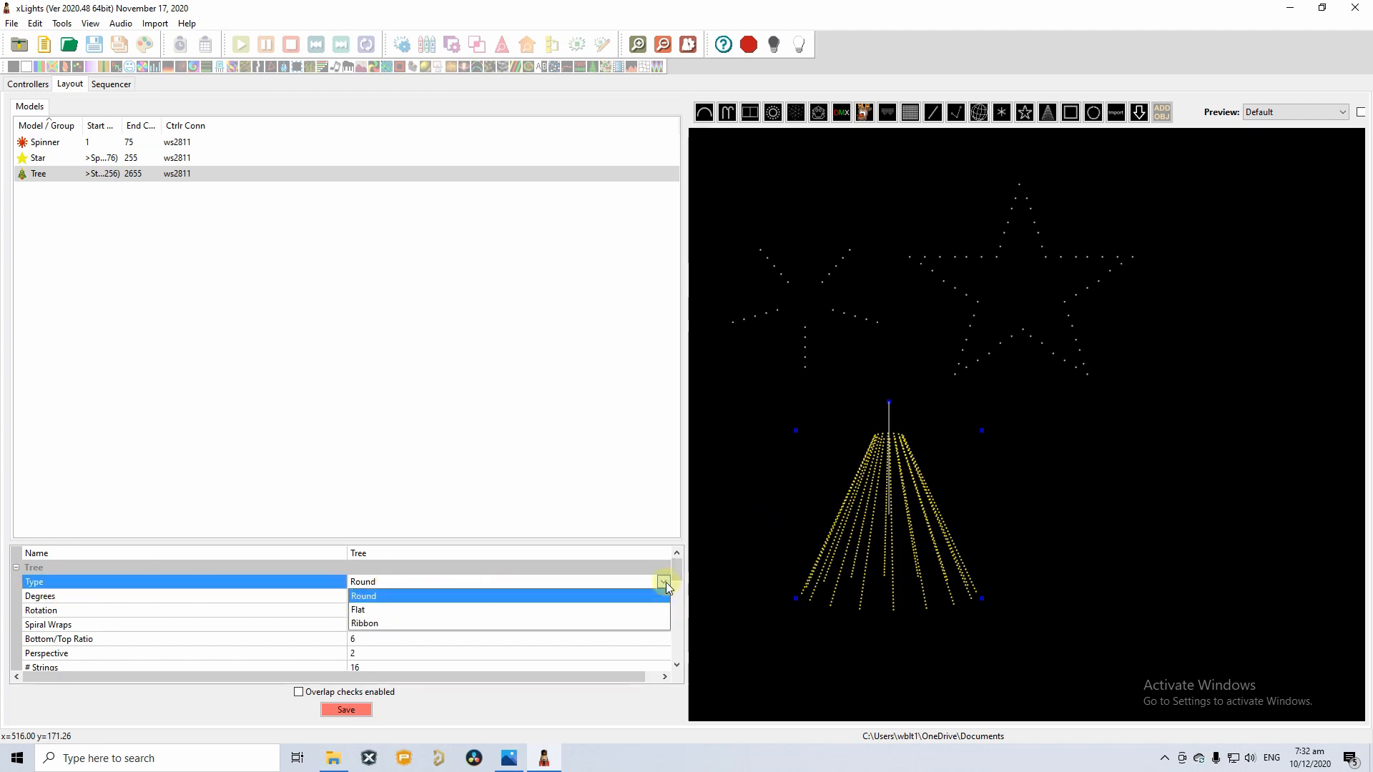
pyautogui.click(365, 610)
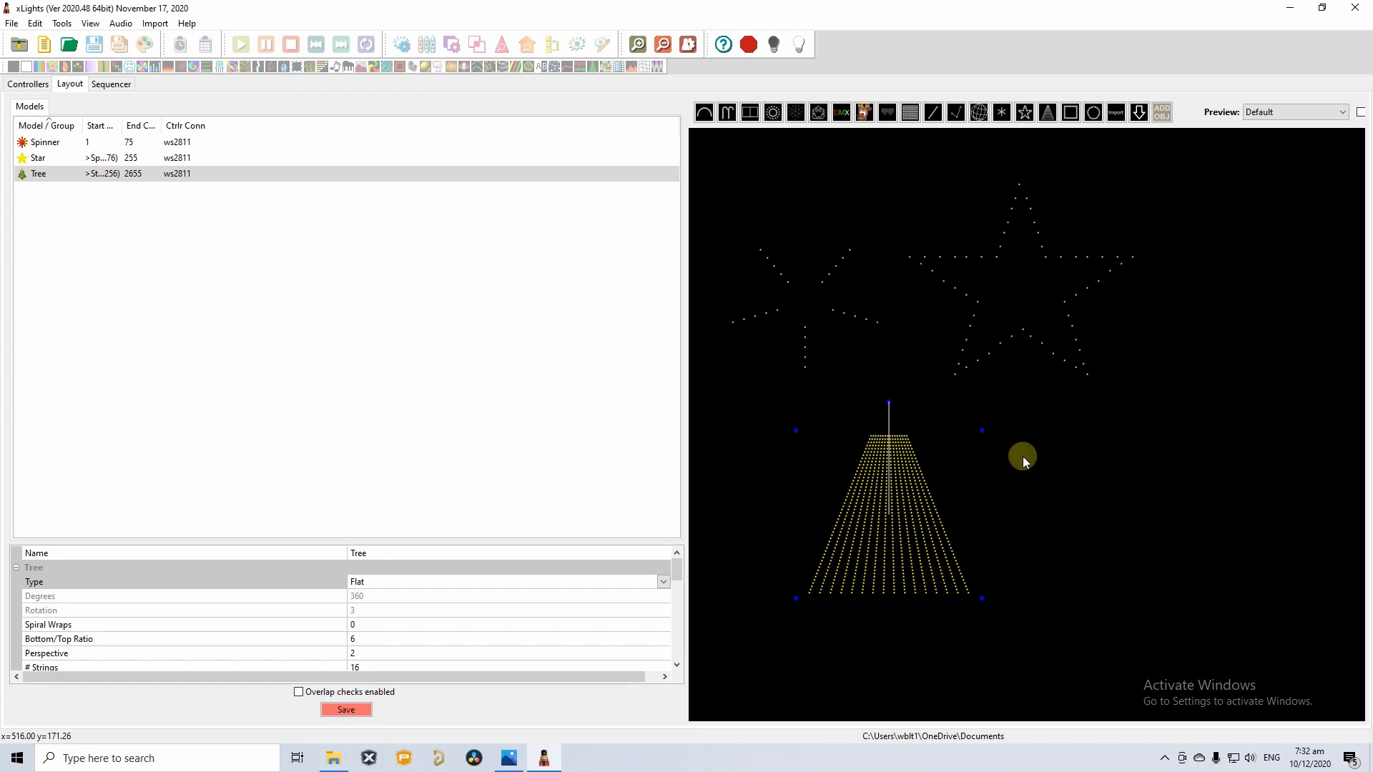
# Stretch the Tree wider and taller, then select its # Strings value.
pyautogui.moveTo(982, 599); pyautogui.dragTo(1004, 611)
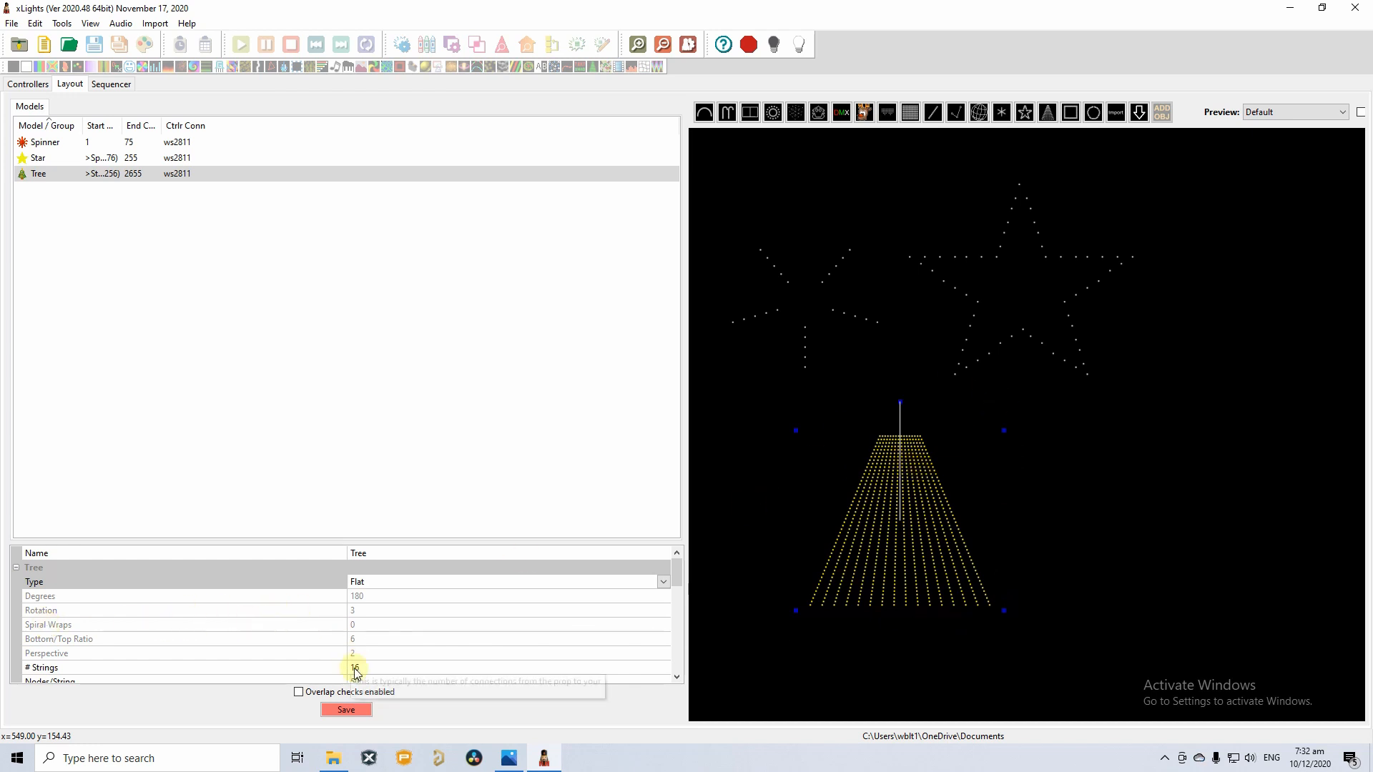
pyautogui.click(676, 676)
pyautogui.click(676, 676)
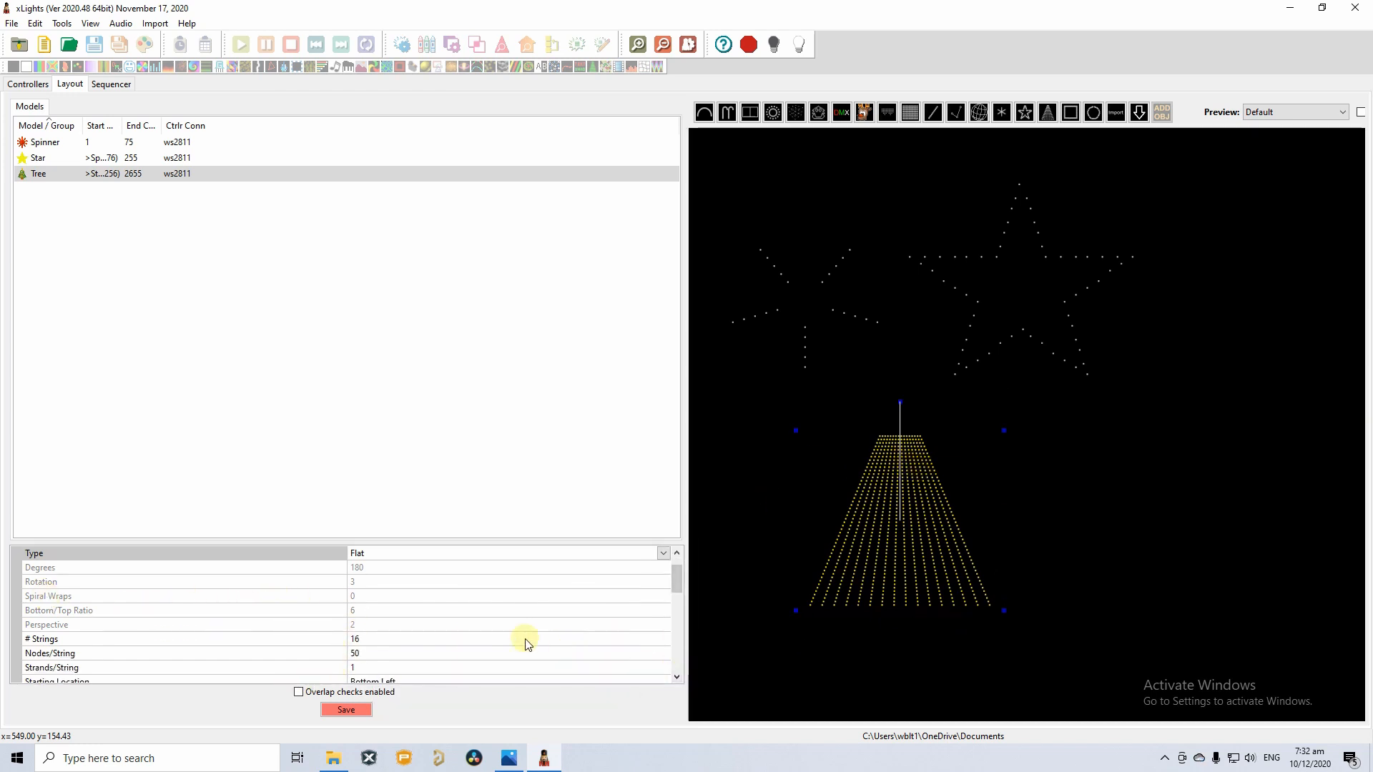
pyautogui.click(358, 638)
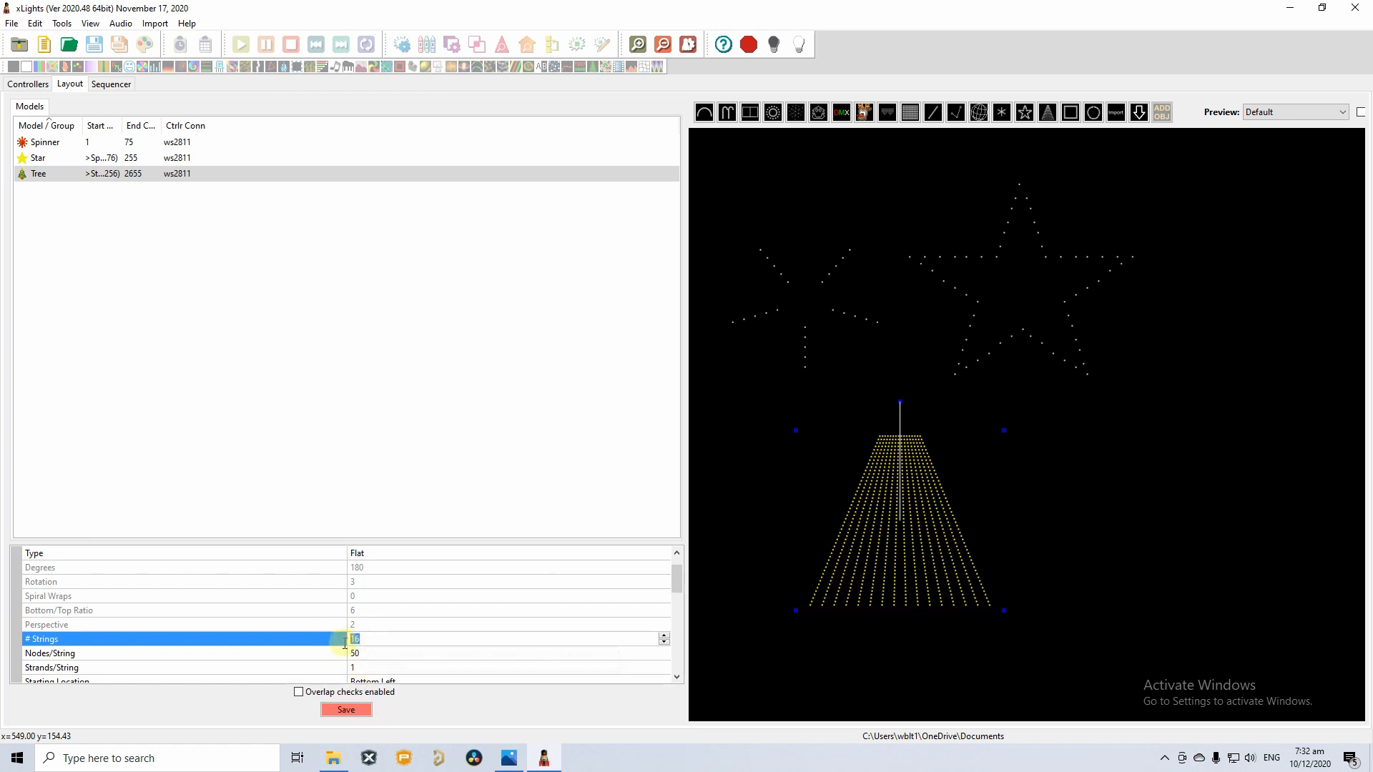
# Make the Tree 1 string of 100 nodes, ending at channel 555.
pyautogui.write('1')
pyautogui.press('Return')
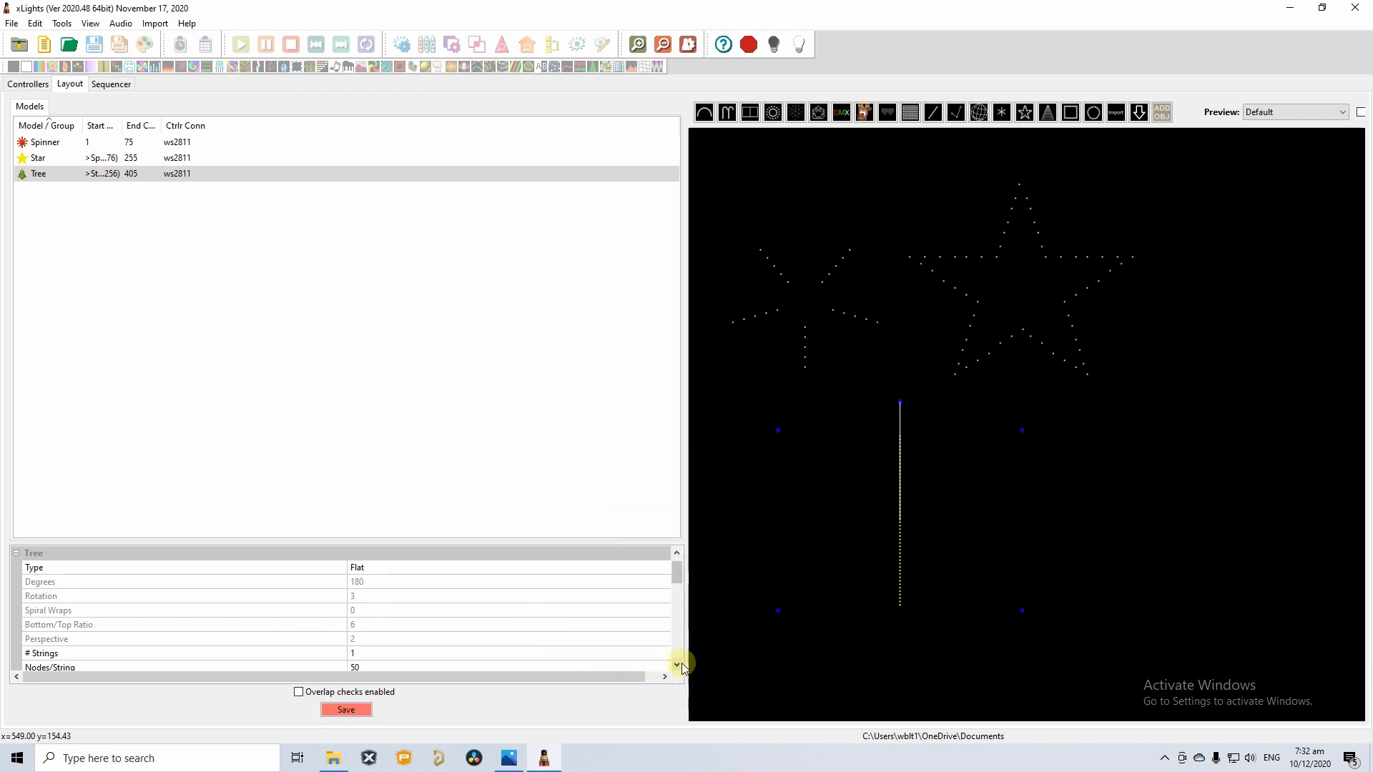
pyautogui.scroll(-4, 676, 664)
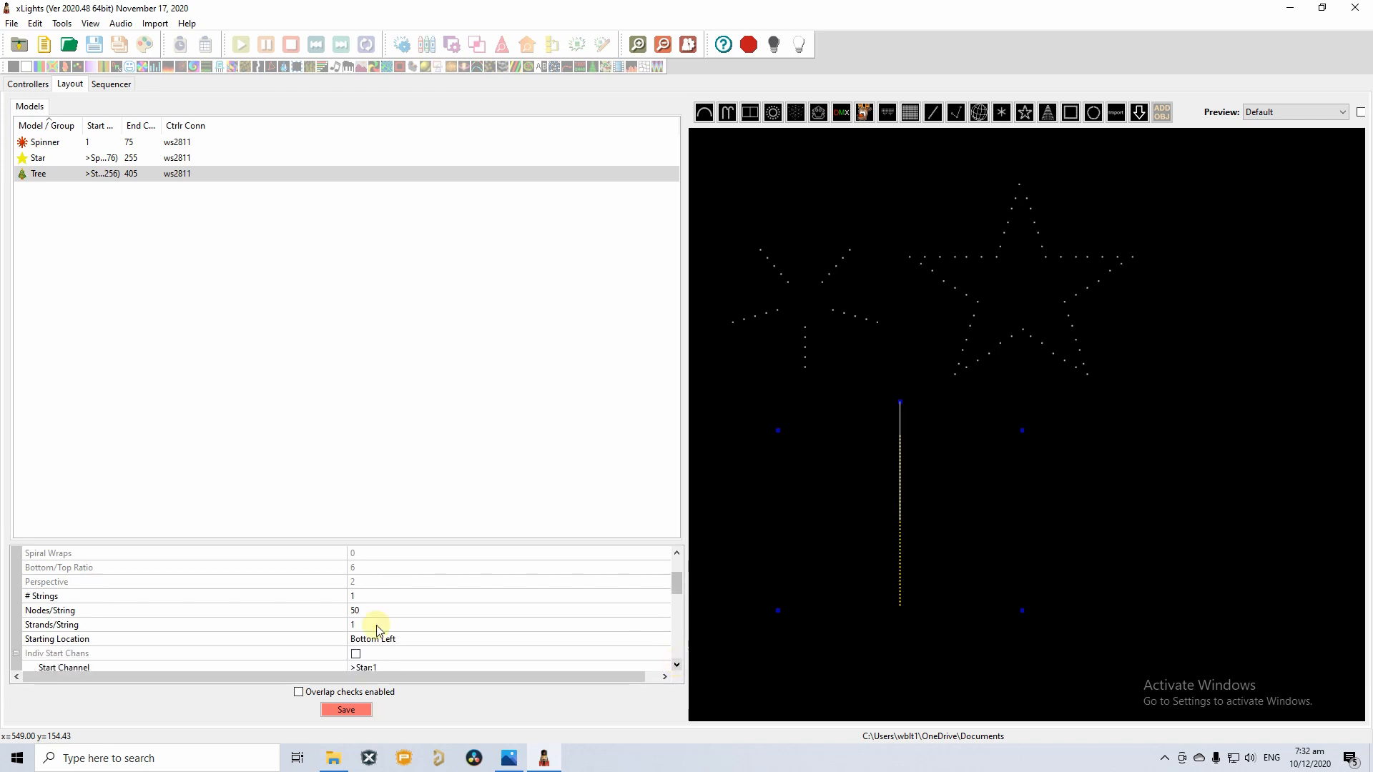
pyautogui.click(45, 611)
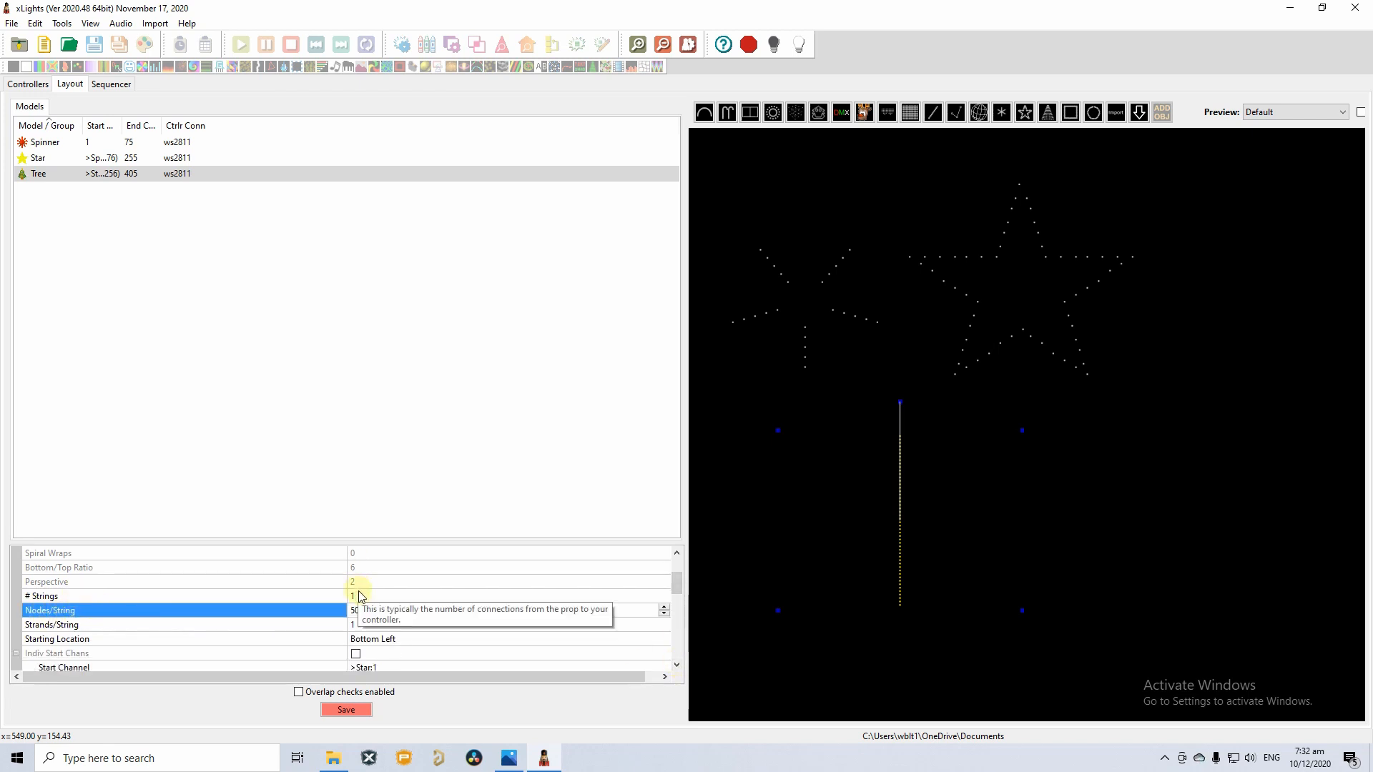
pyautogui.doubleClick(369, 613)
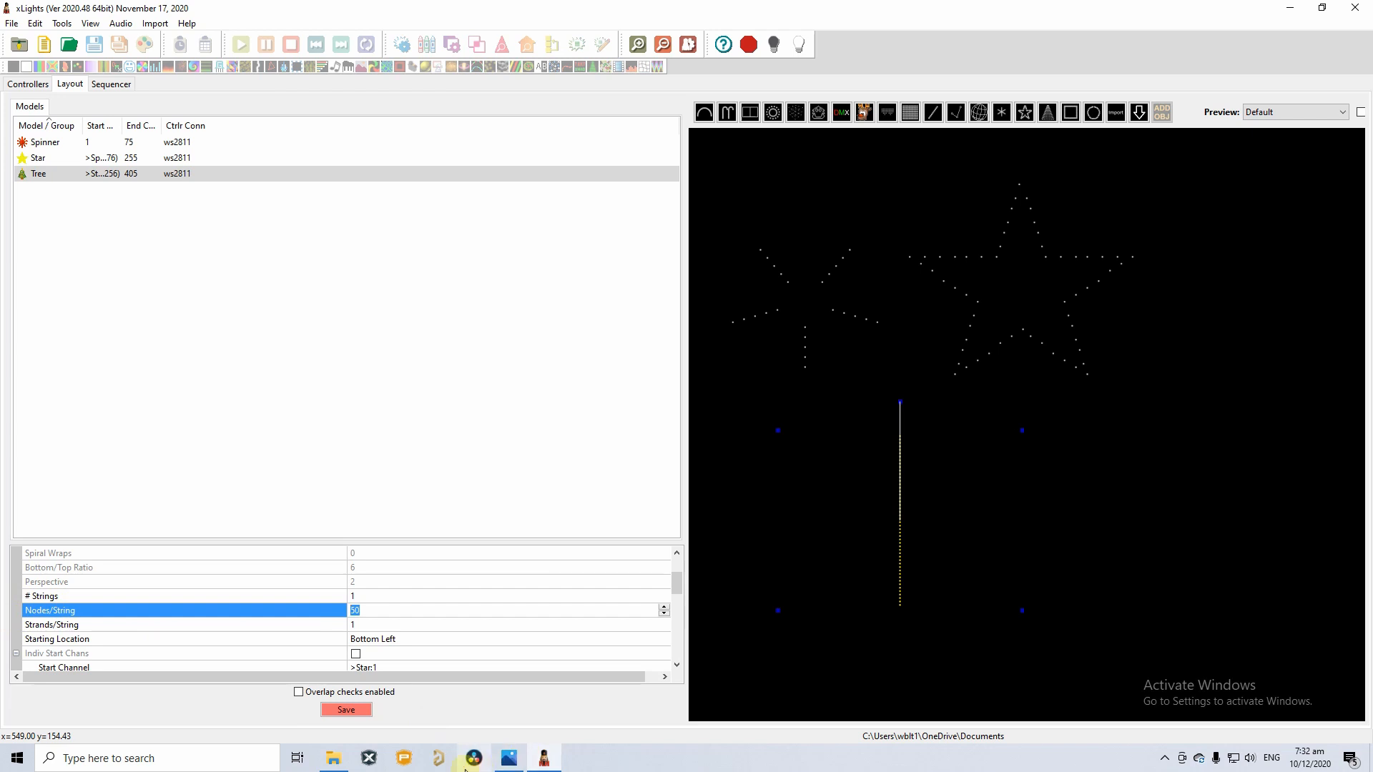
pyautogui.click(512, 761)
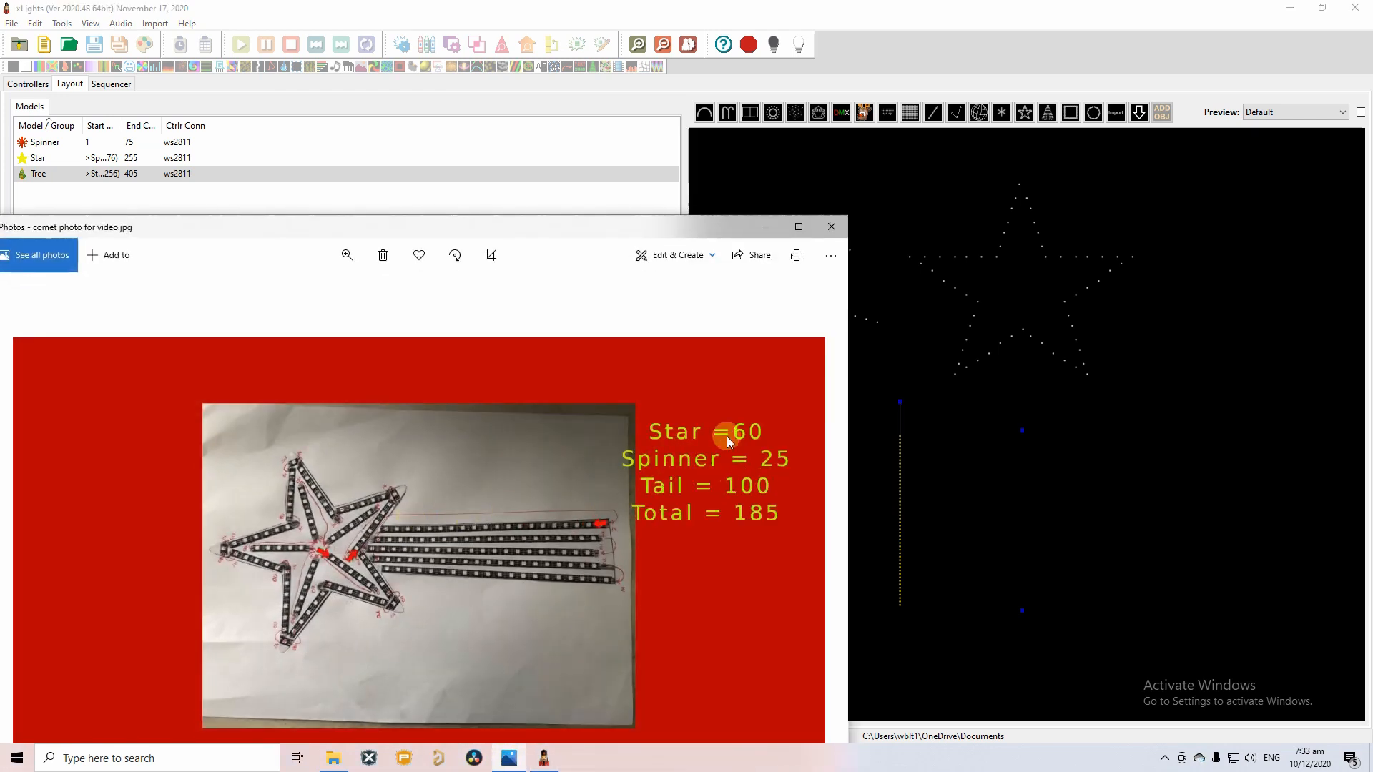
pyautogui.click(767, 228)
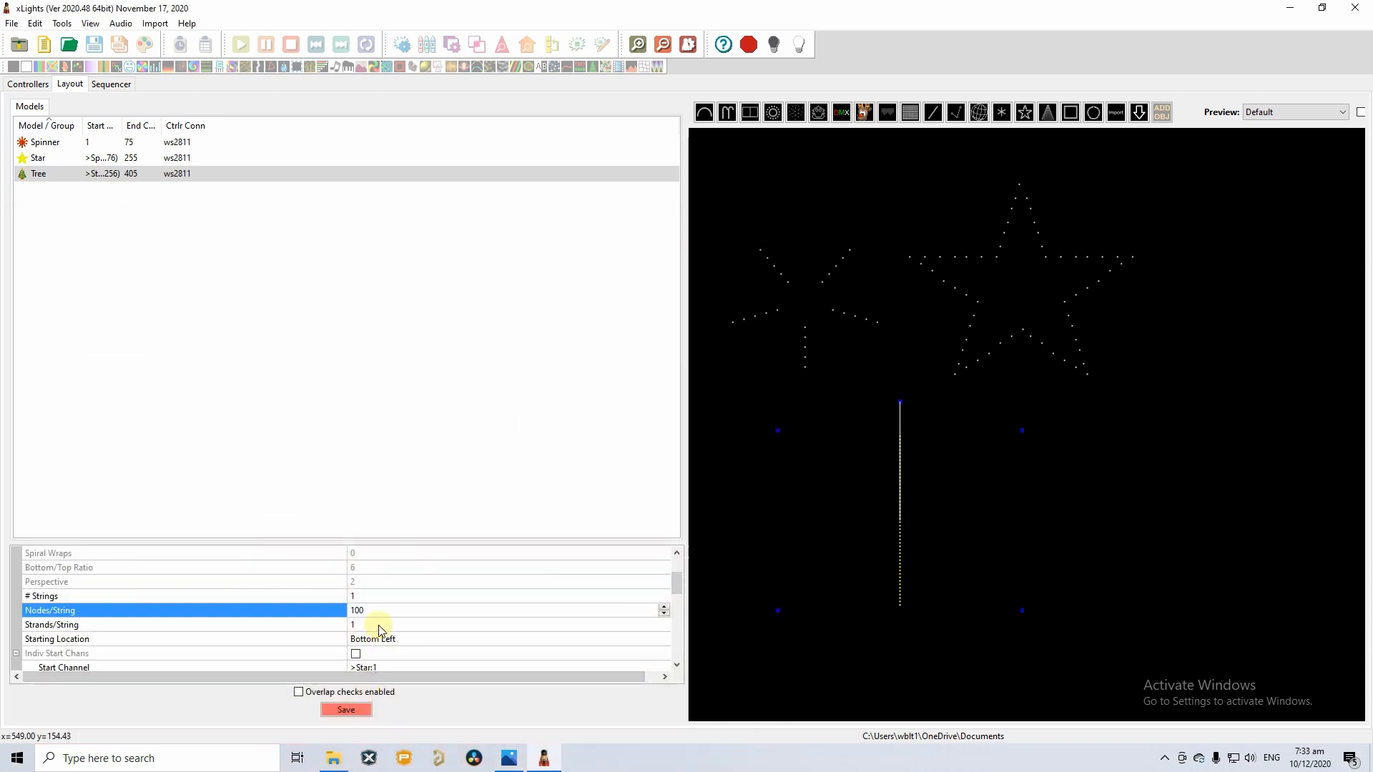
pyautogui.press('Return')
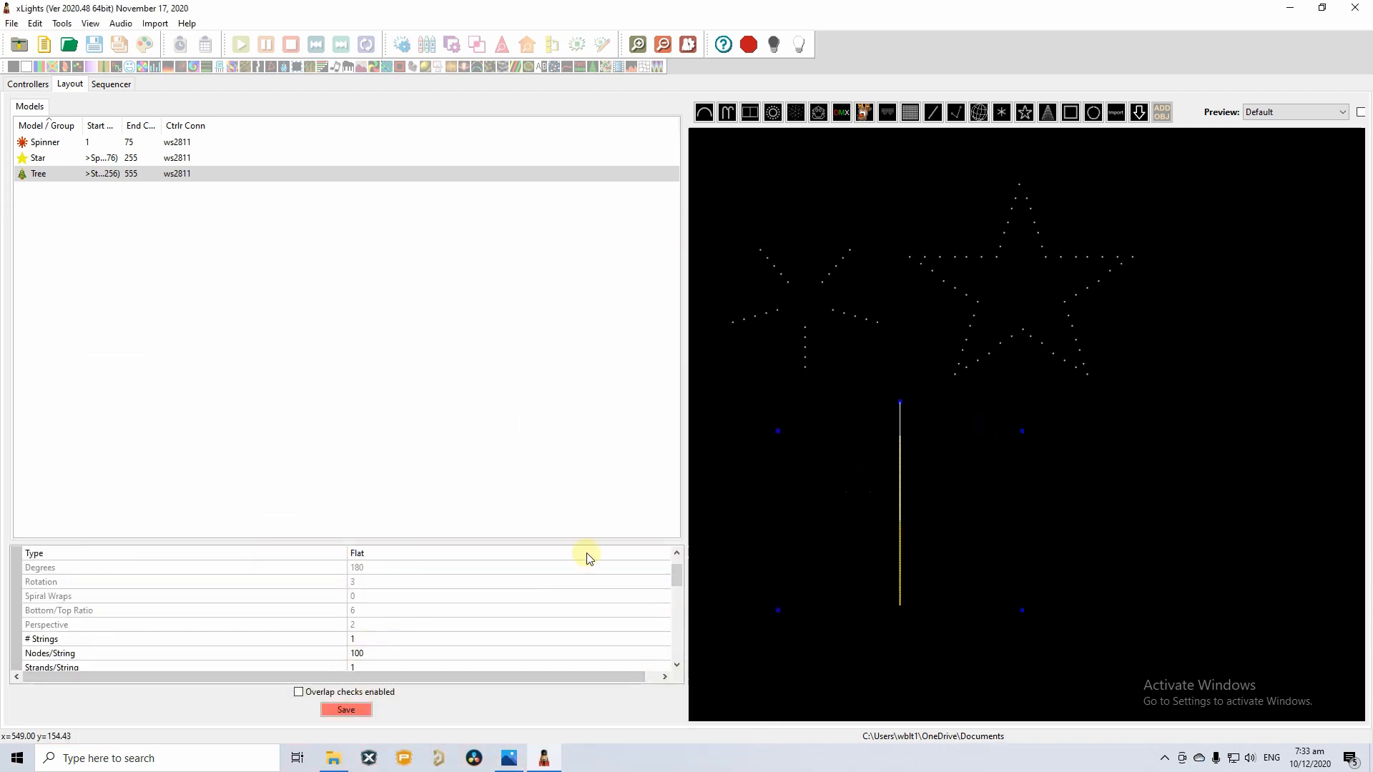
# Compare the finished 555-channel layout with the comet reference photo.
pyautogui.click(677, 664)
pyautogui.click(677, 664)
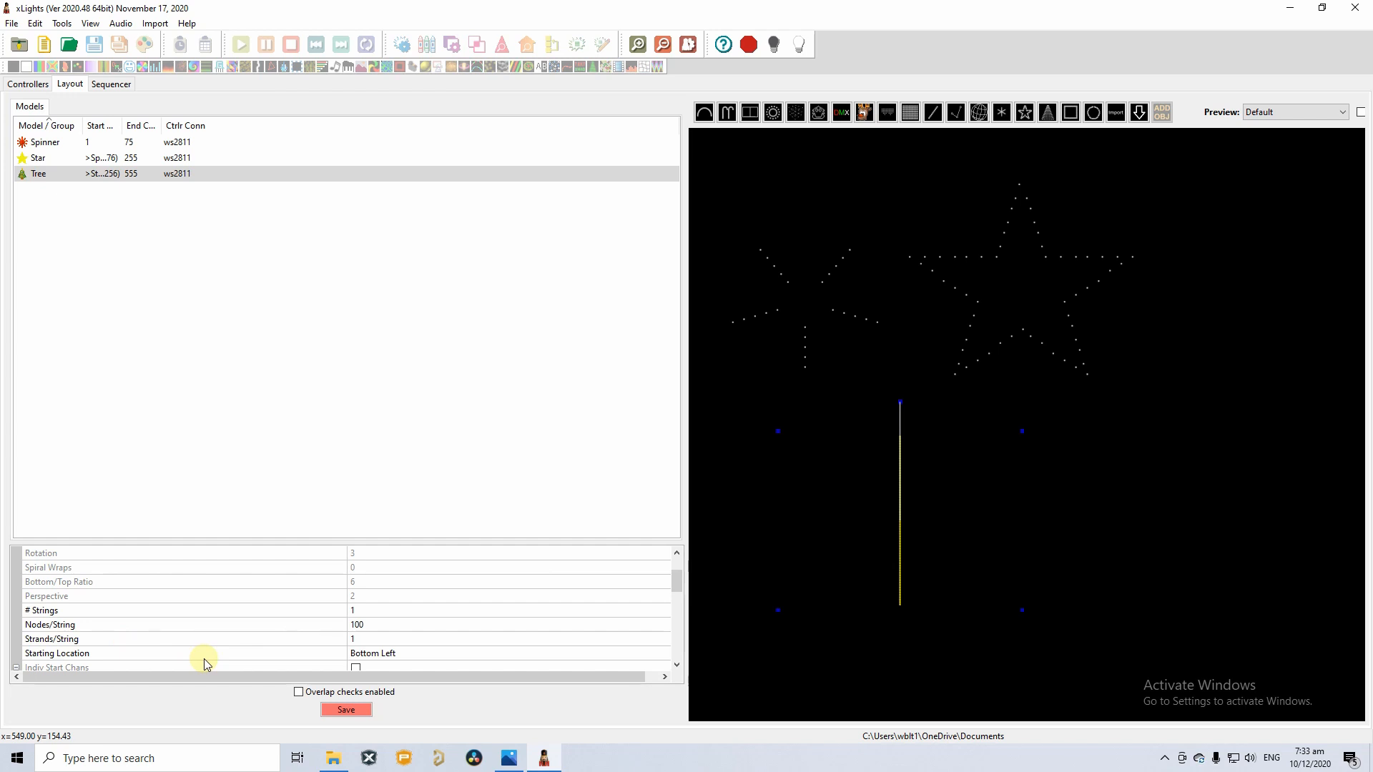
pyautogui.moveTo(510, 758)
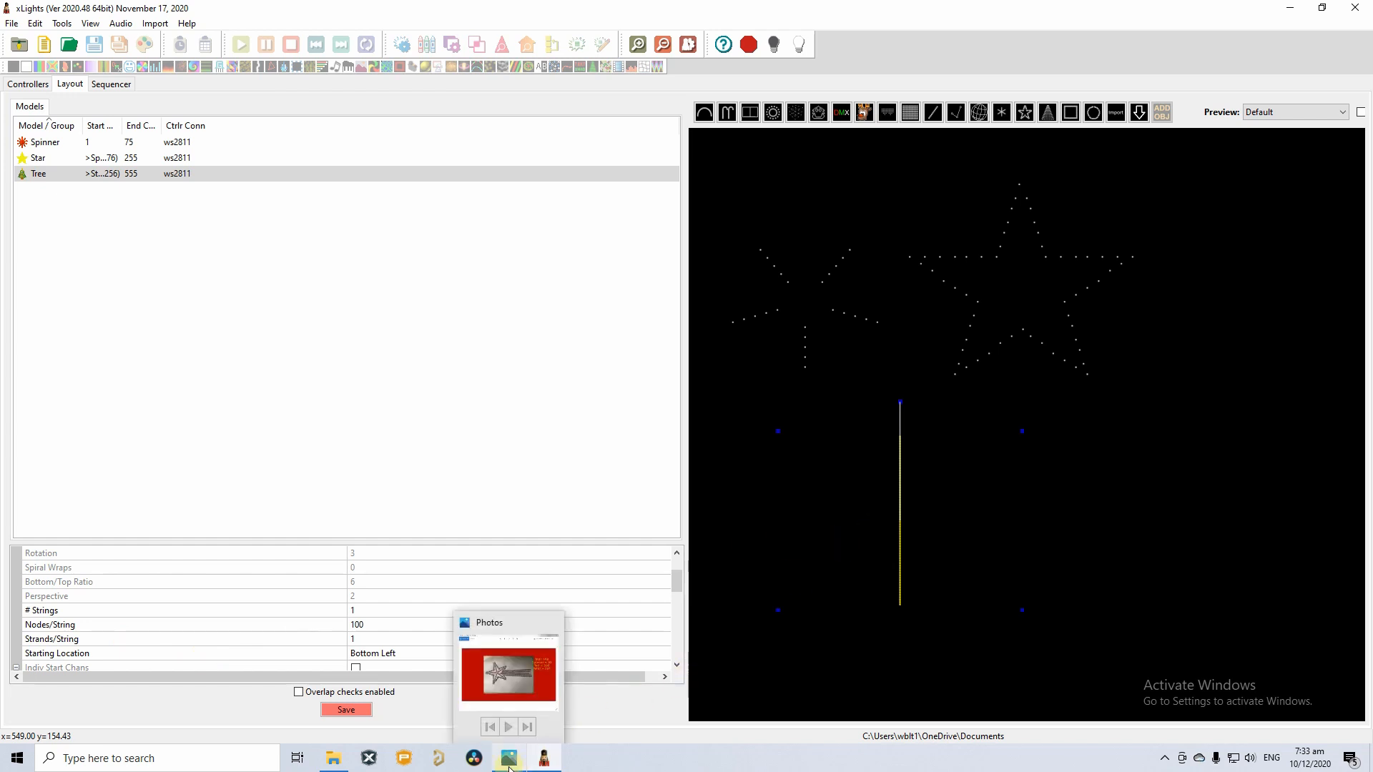
pyautogui.click(500, 674)
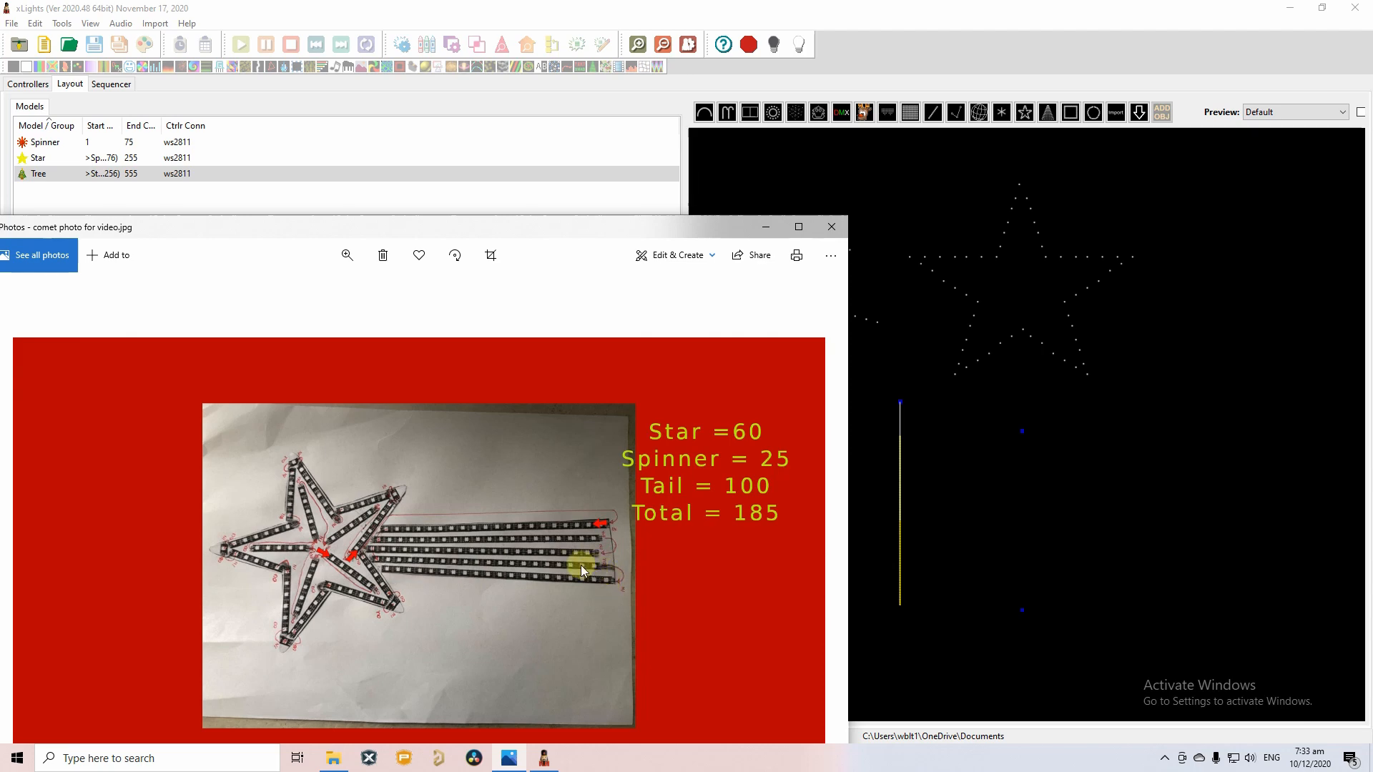
pyautogui.click(765, 227)
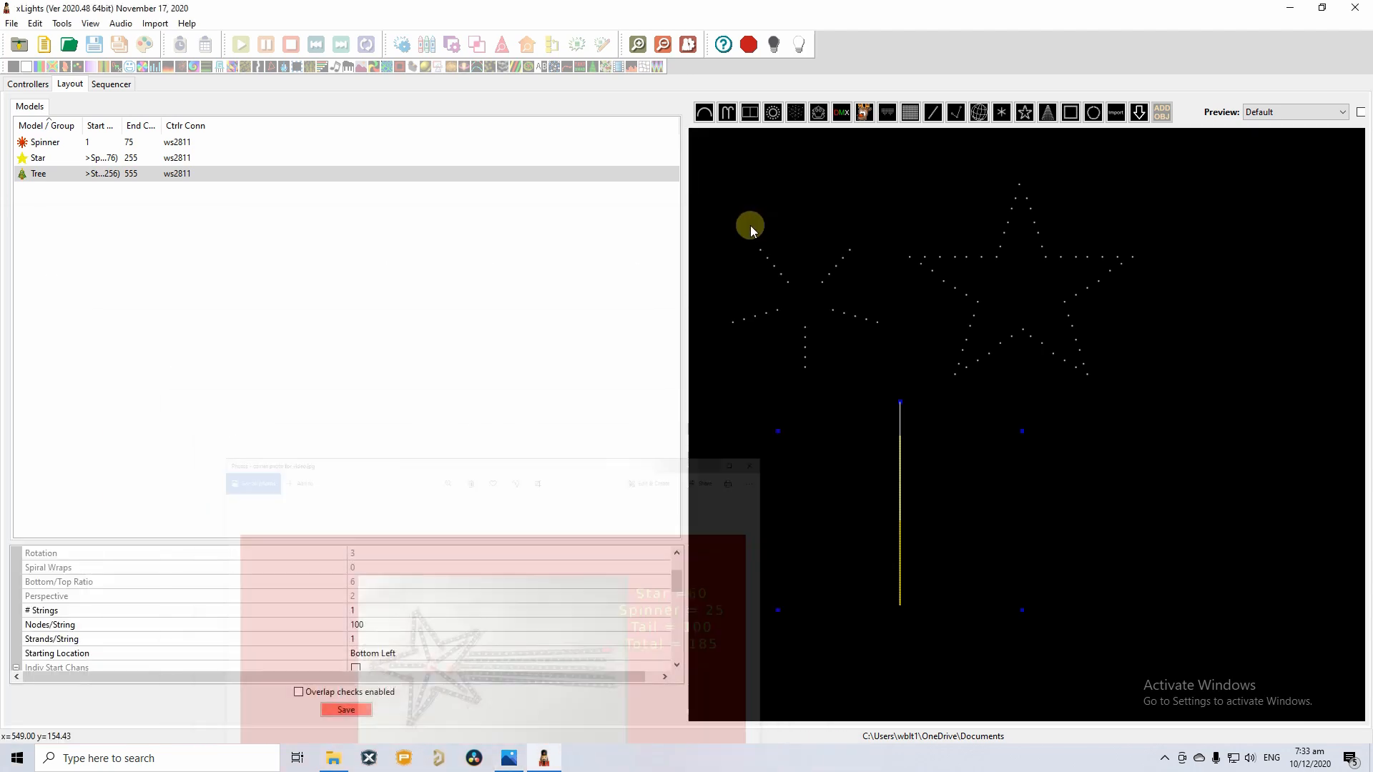
# Set the Tree's Strands/String to 5 so it draws as a fan of strands.
pyautogui.scroll(-1, 372, 633)
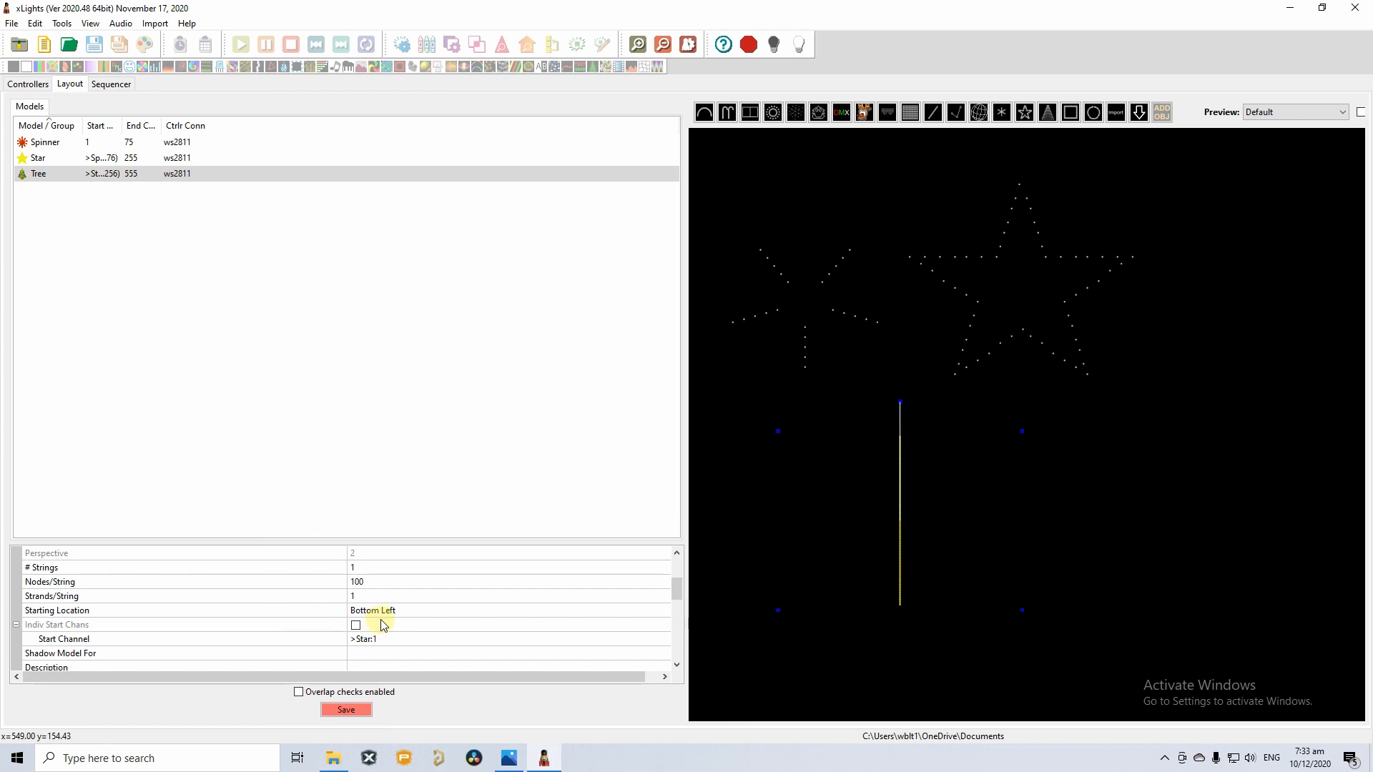
pyautogui.click(375, 596)
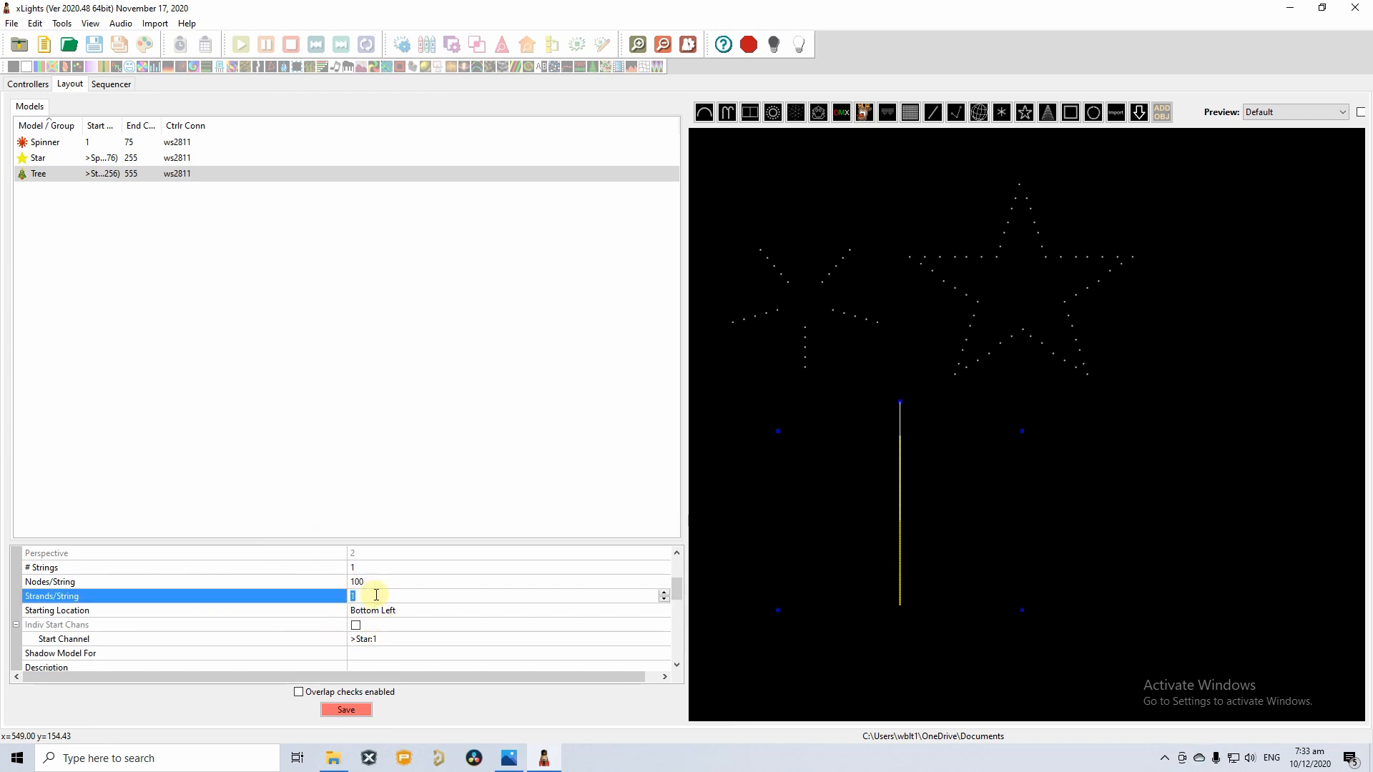
pyautogui.press('Return')
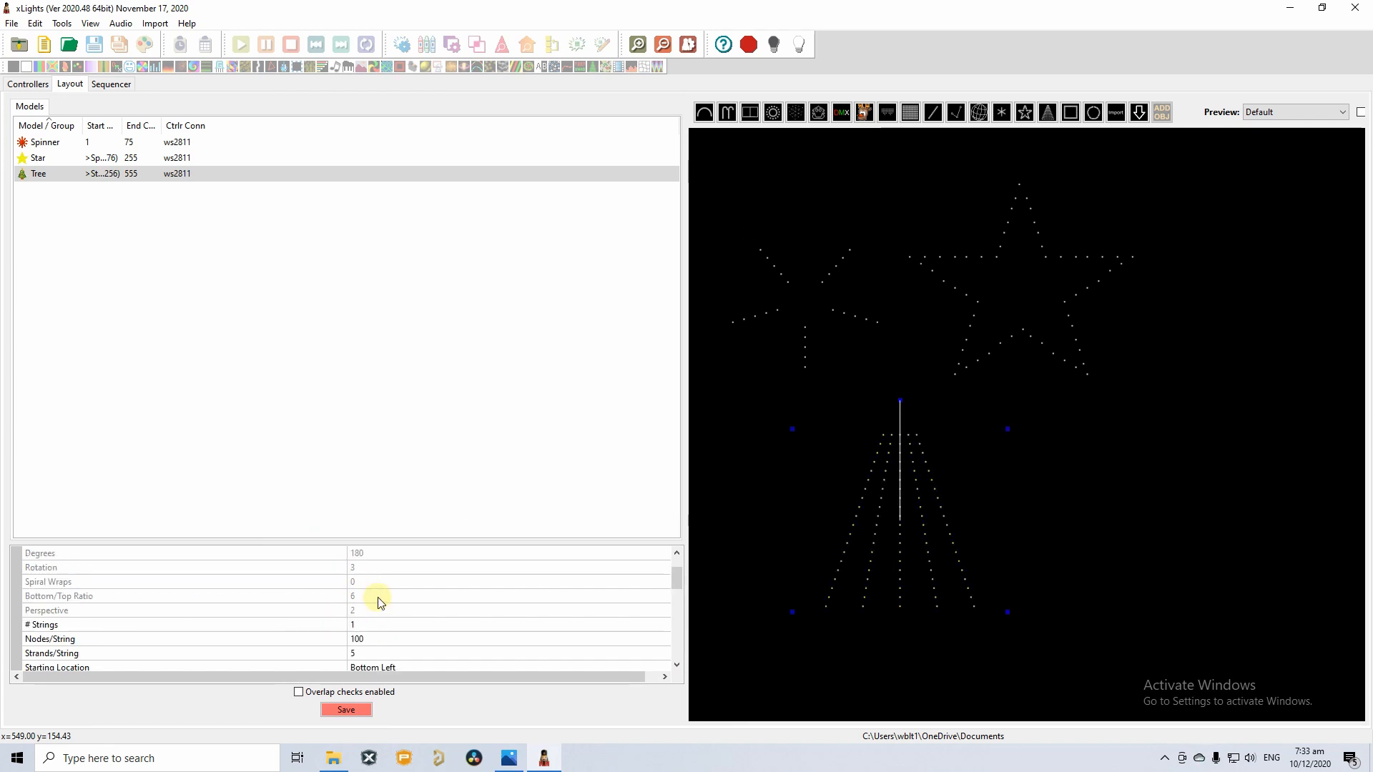
pyautogui.click(1242, 542)
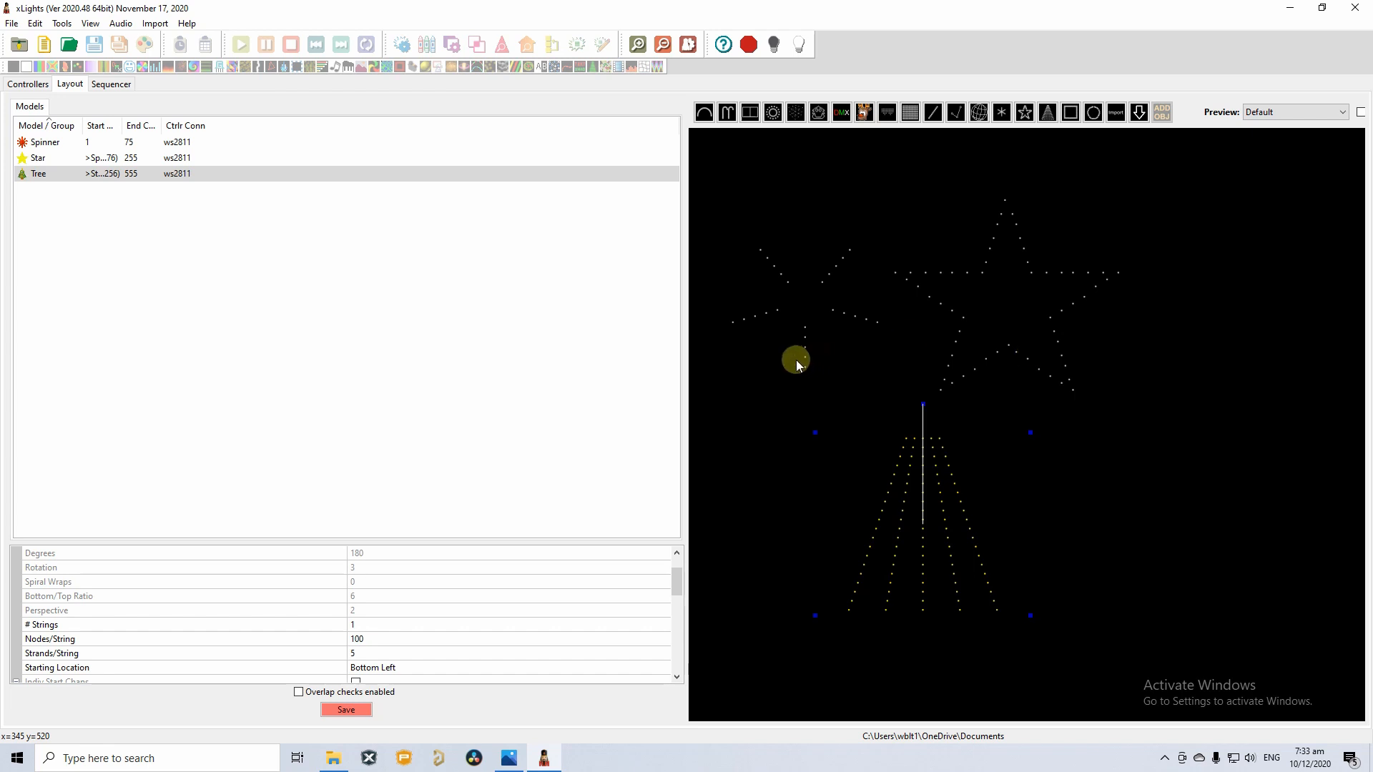
# Move the Star slightly right, select the Spinner, and bring up the reference photo.
pyautogui.click(814, 315)
pyautogui.moveTo(1088, 290); pyautogui.dragTo(1131, 289)
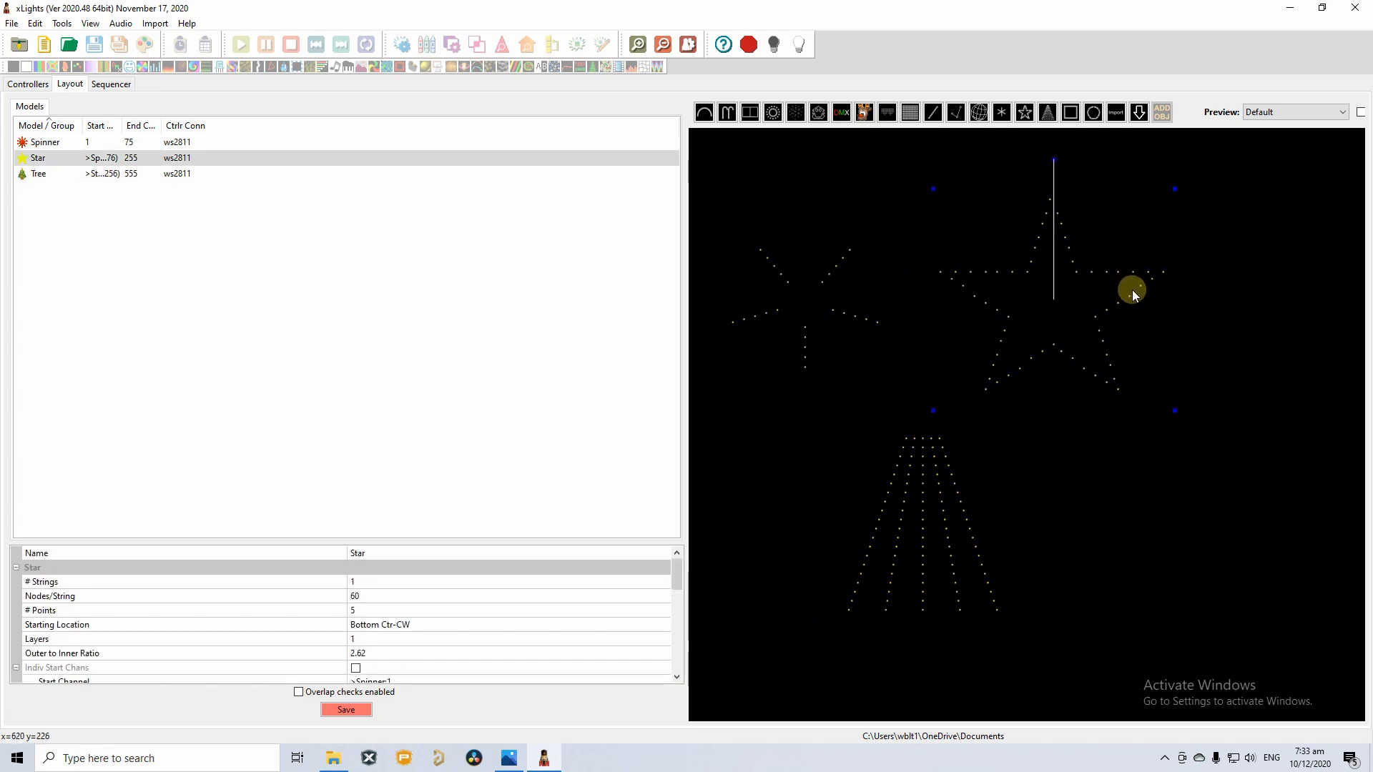
pyautogui.click(847, 311)
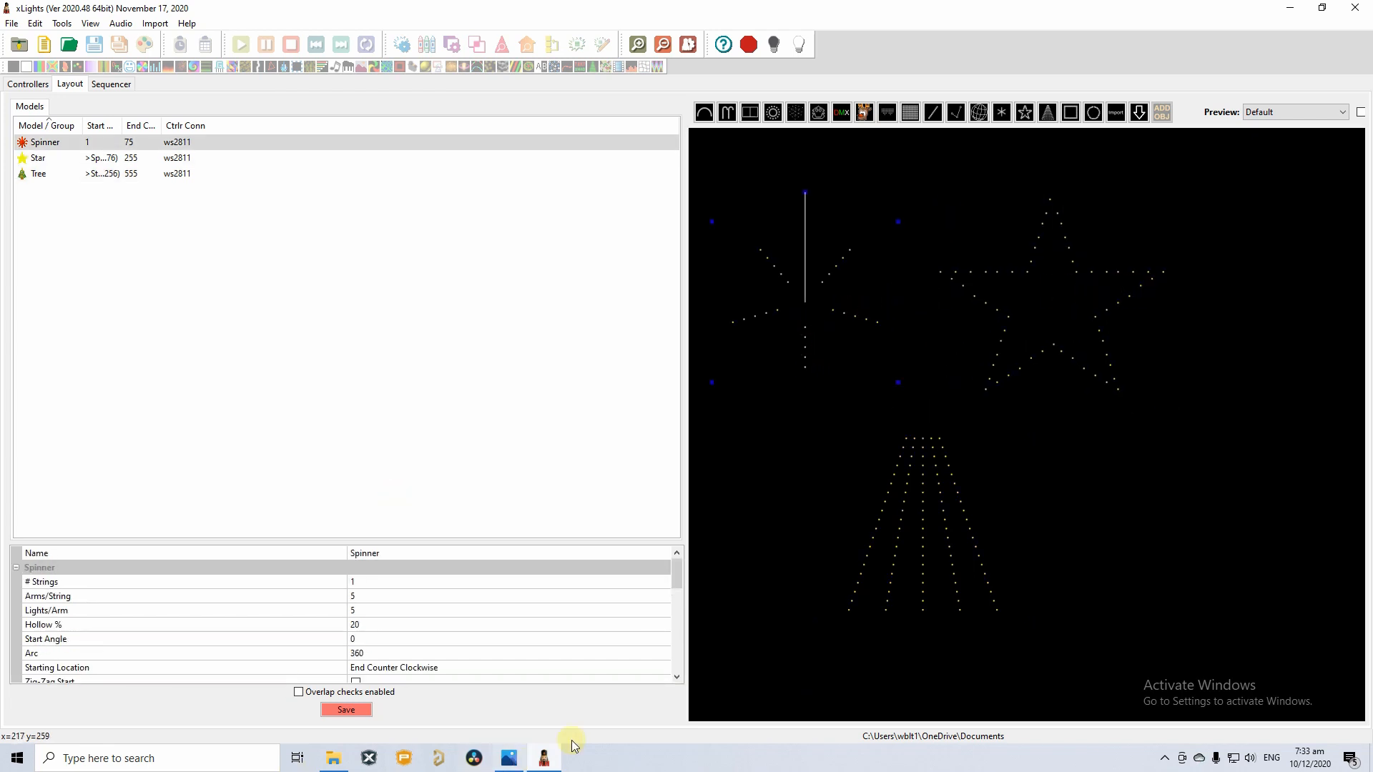
pyautogui.moveTo(509, 756)
pyautogui.click(514, 704)
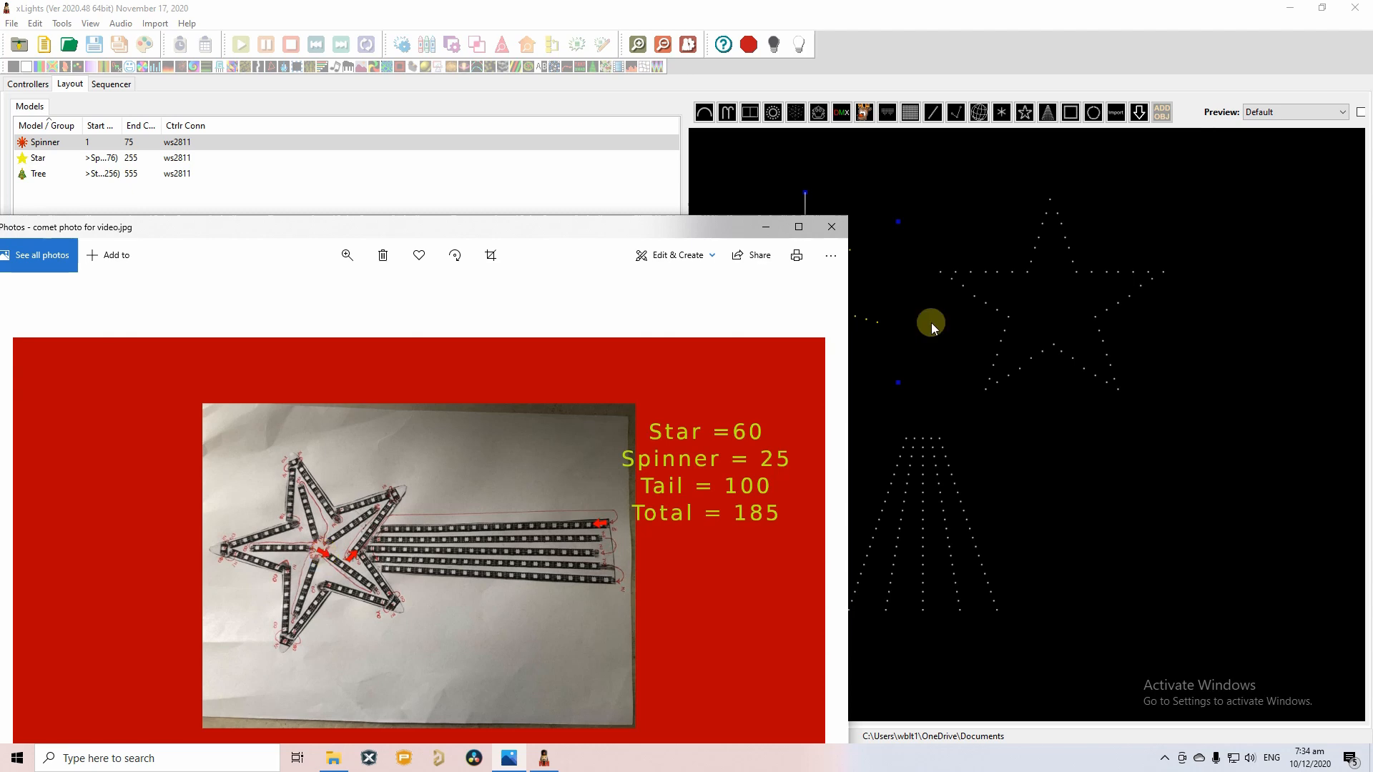
# Minimise the reference photo, then review and close the Spinner's wiring view.
pyautogui.click(766, 227)
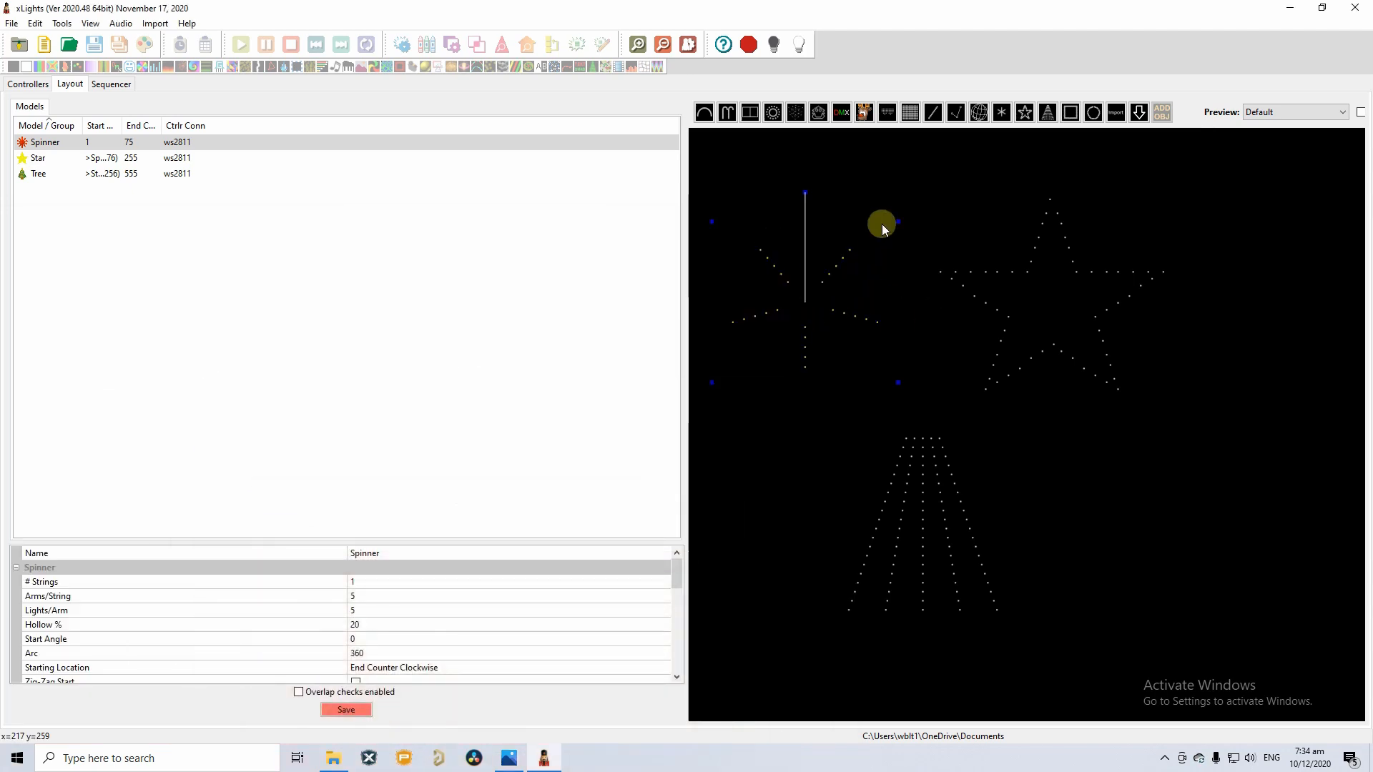
pyautogui.rightClick(804, 312)
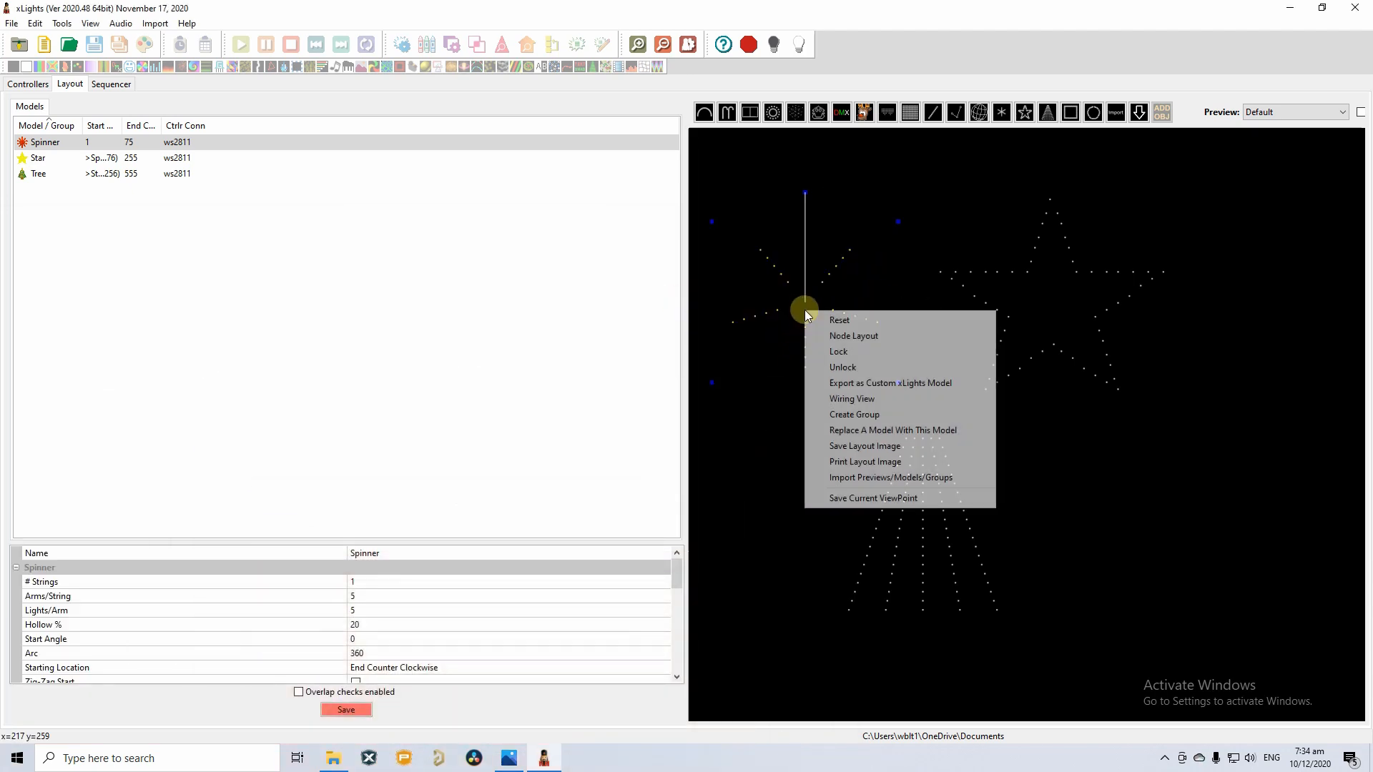
pyautogui.rightClick(768, 315)
pyautogui.click(816, 395)
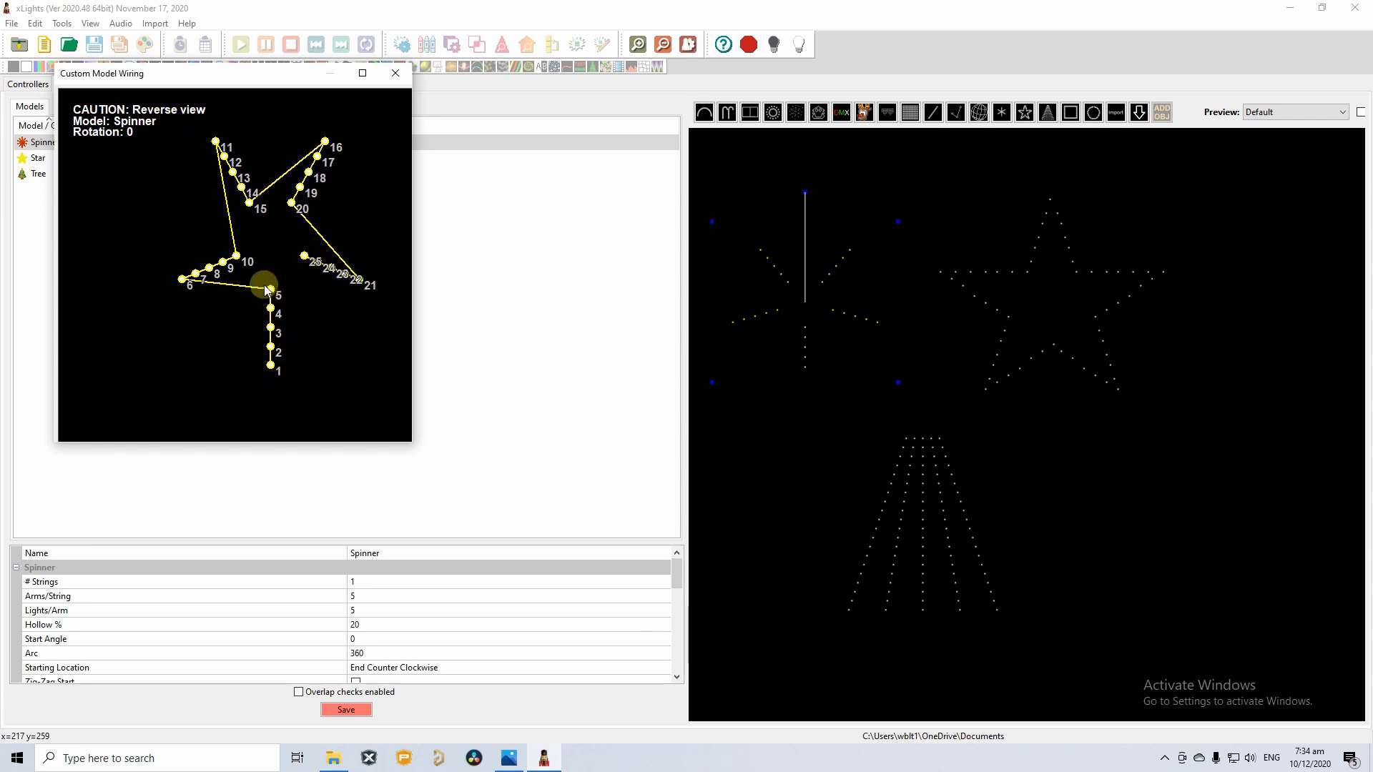
pyautogui.click(395, 73)
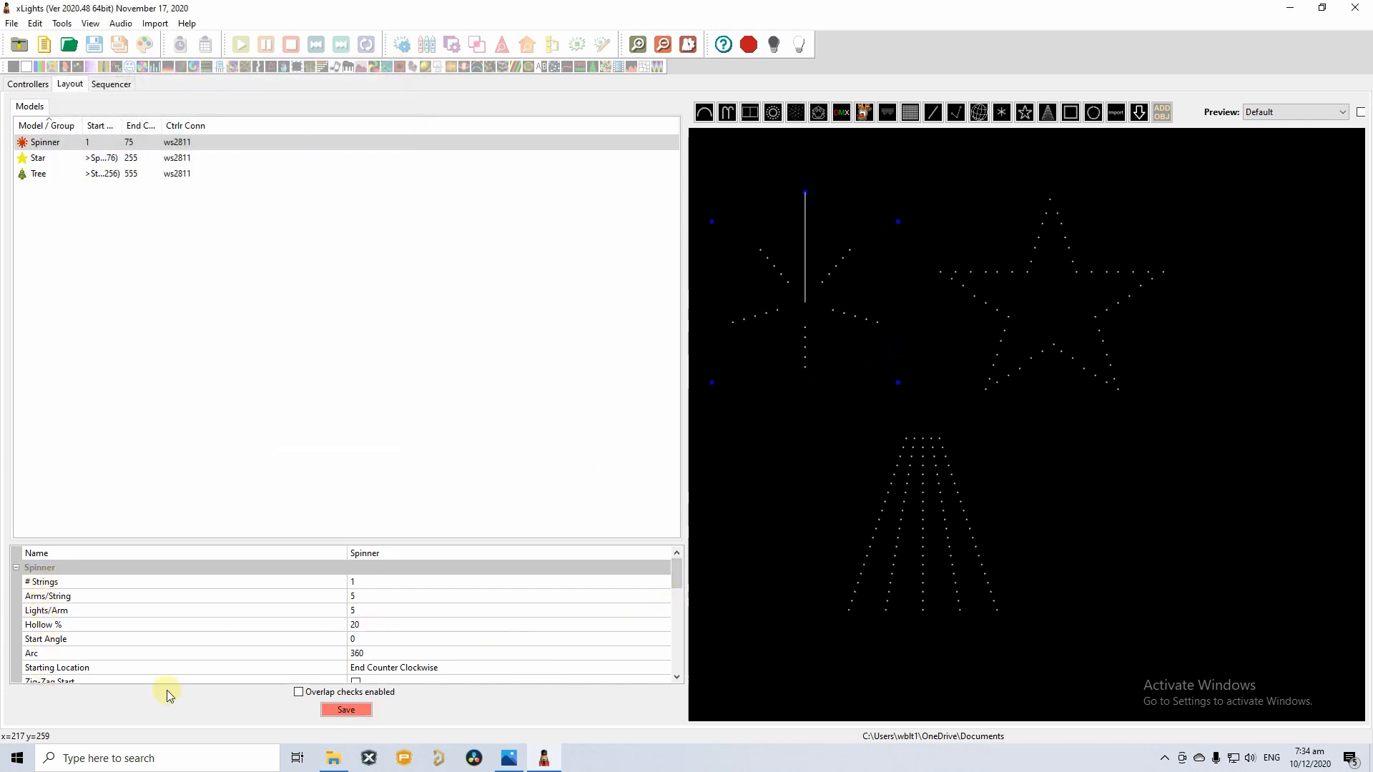
# Choose Center Clockwise from the Spinner's Starting Location list in its properties.
pyautogui.click(676, 676)
pyautogui.click(676, 677)
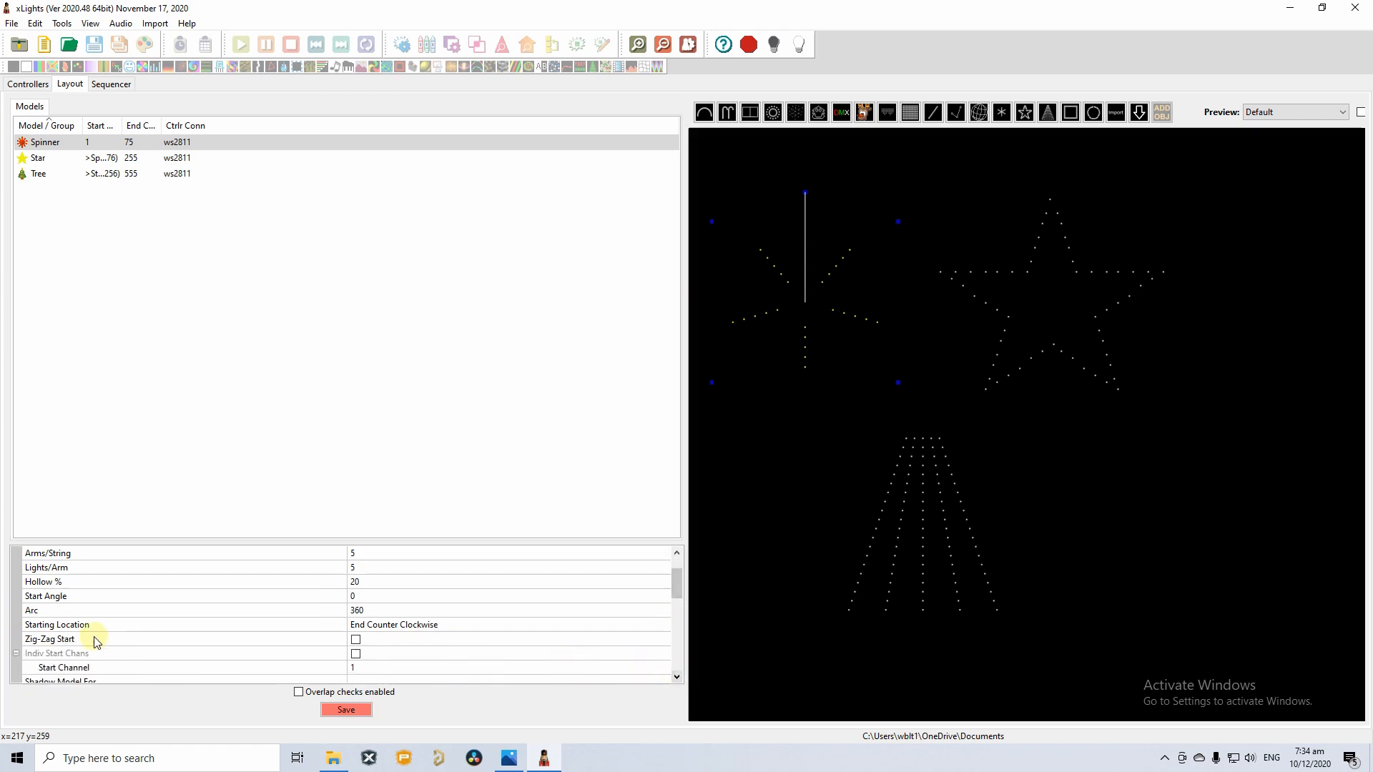
pyautogui.click(51, 625)
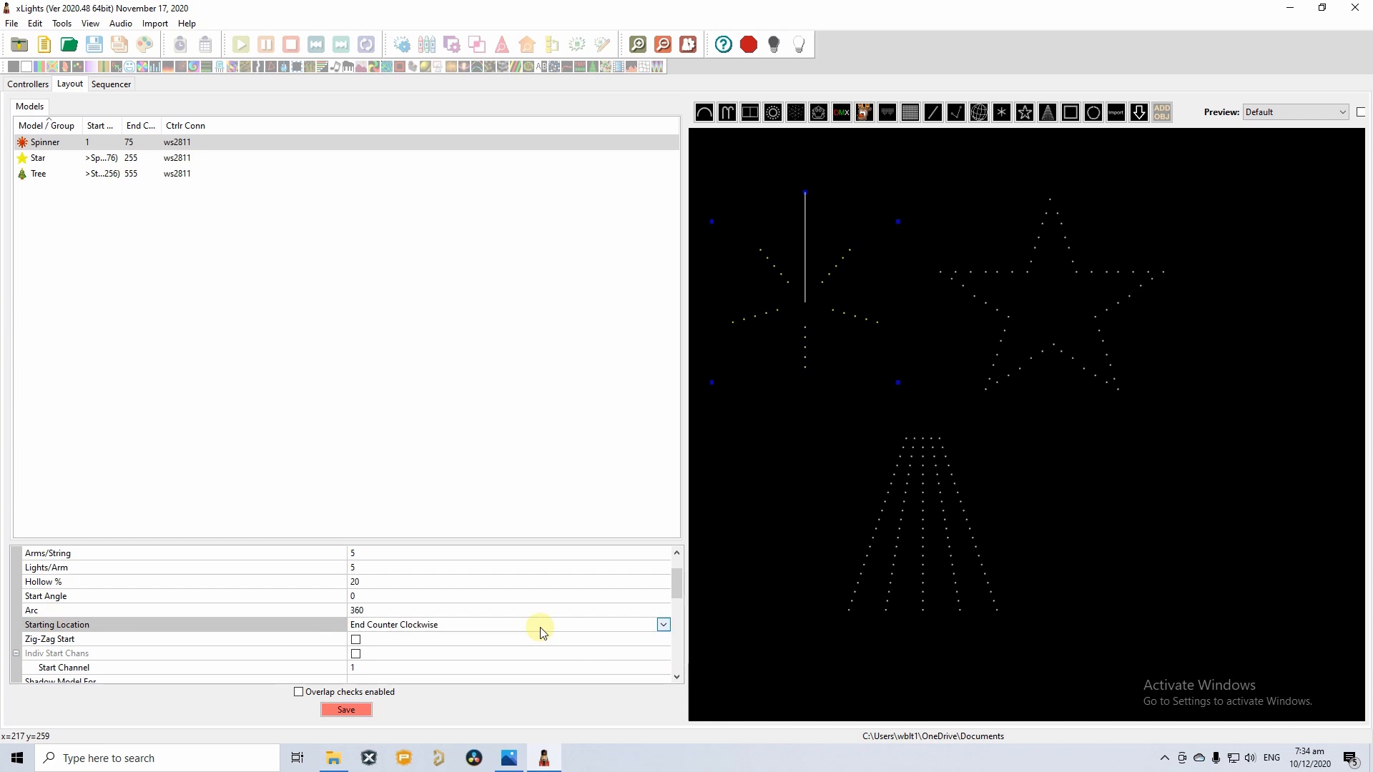
pyautogui.click(663, 626)
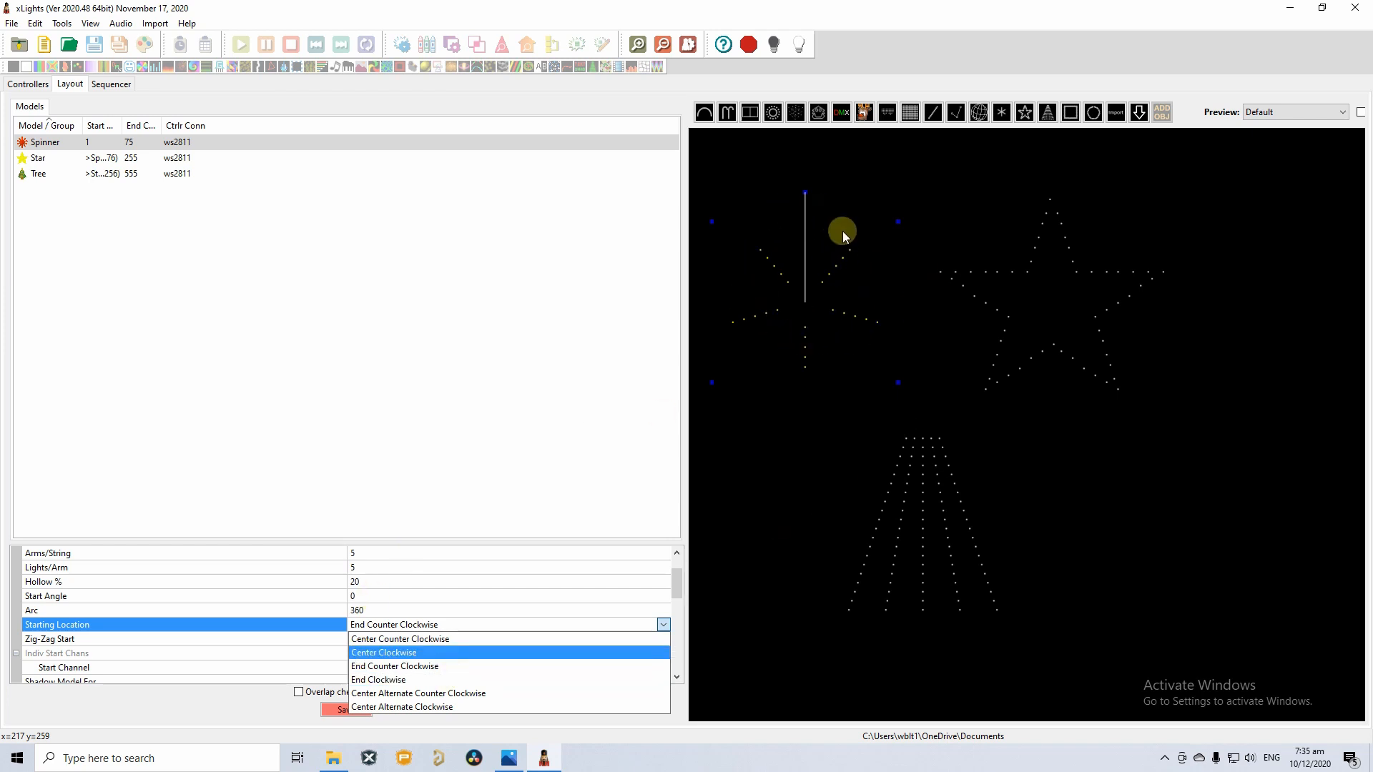
pyautogui.click(394, 654)
# Confirm Center Clockwise for the Spinner, save the layout, and review its numbered wiring order.
pyautogui.click(804, 422)
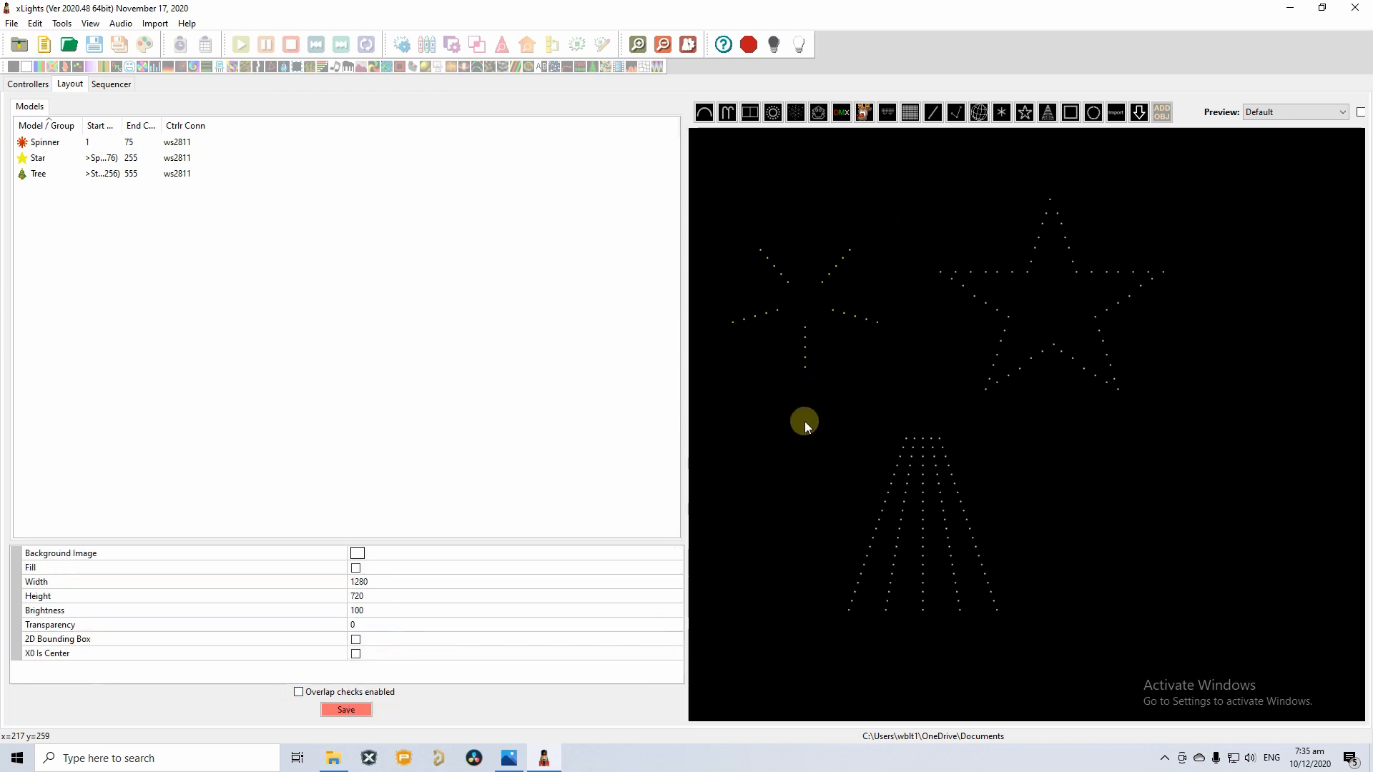
pyautogui.click(346, 709)
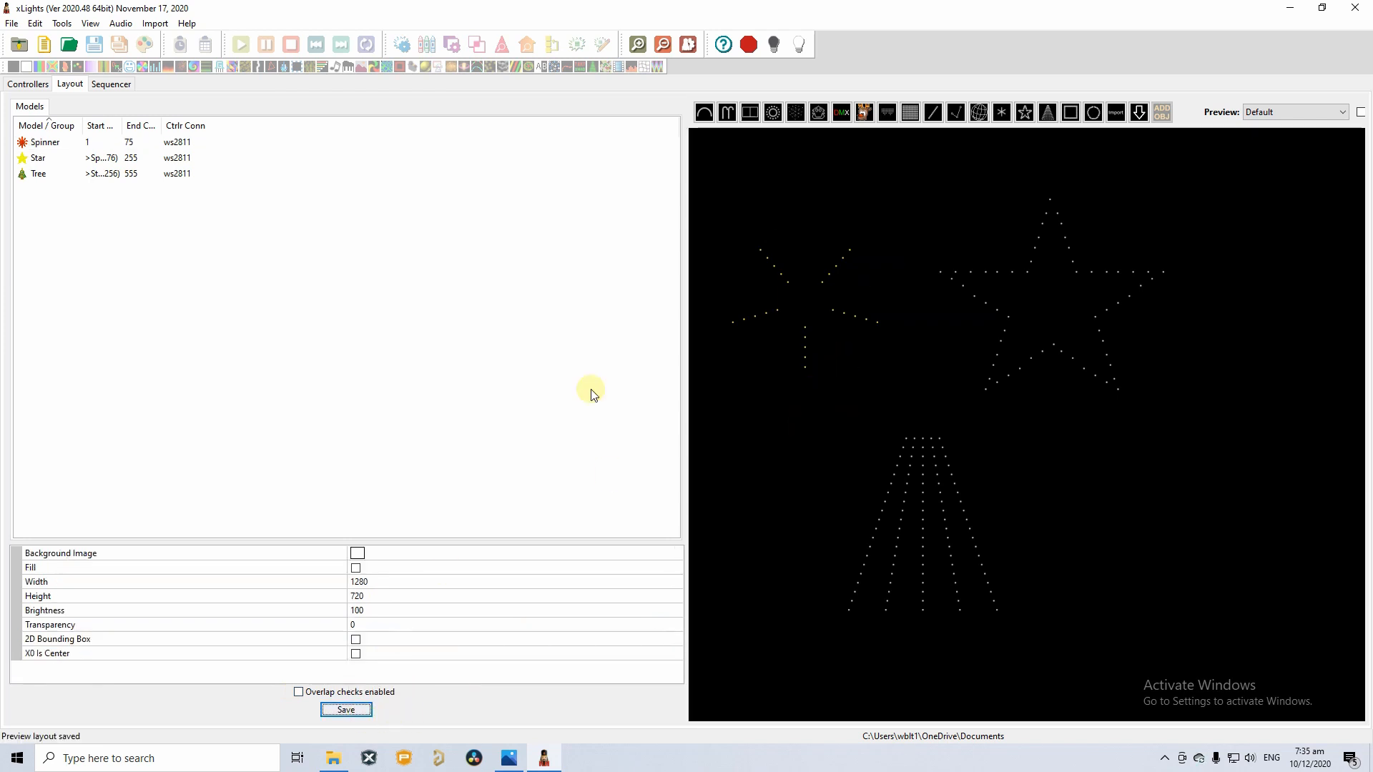
pyautogui.rightClick(798, 311)
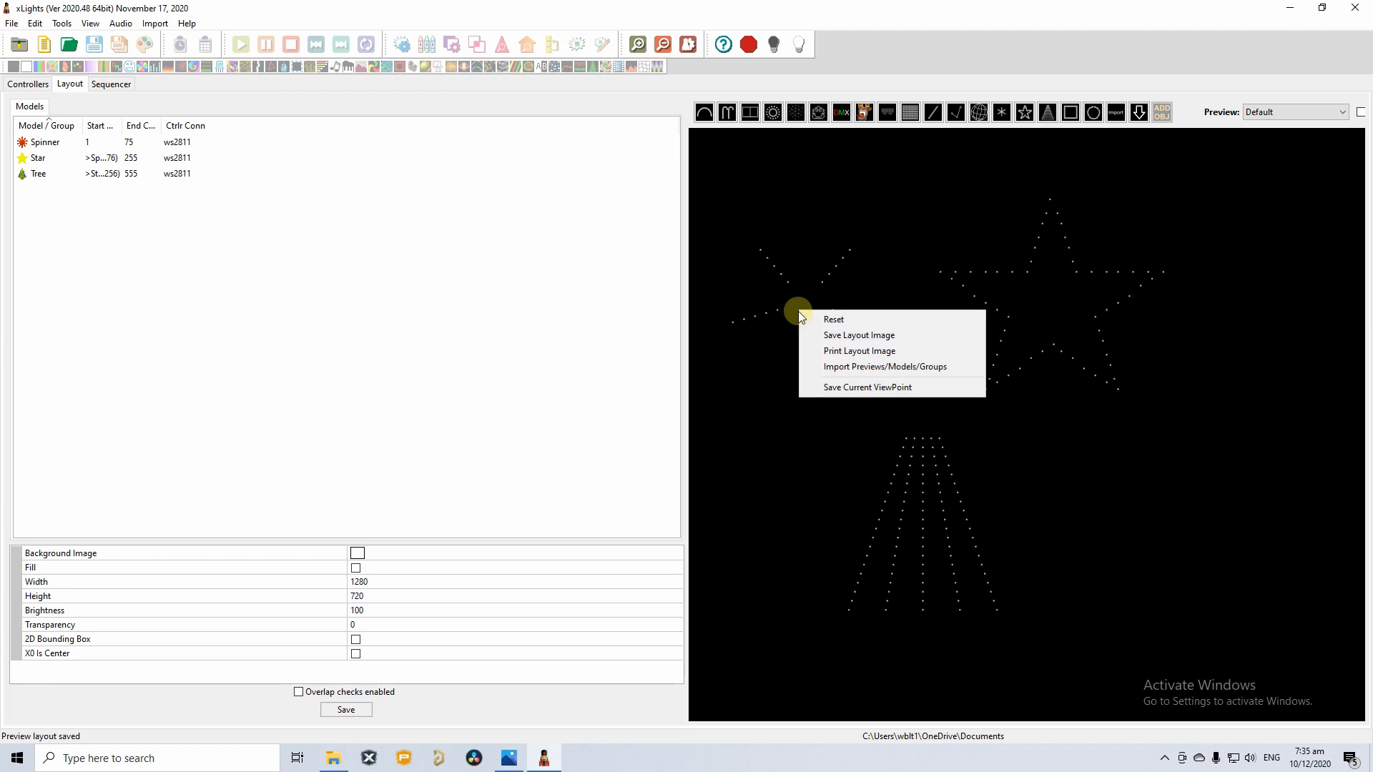
pyautogui.click(754, 316)
pyautogui.rightClick(753, 315)
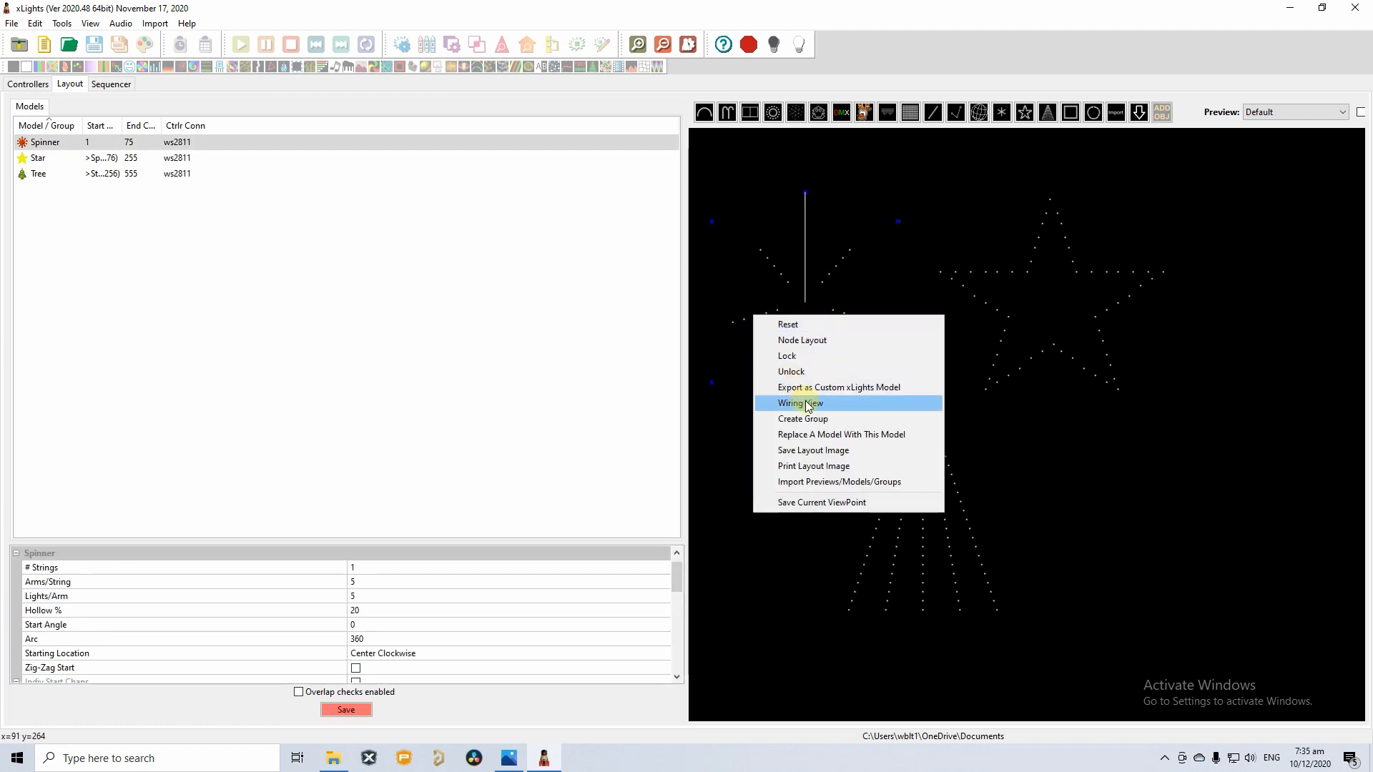
pyautogui.click(807, 403)
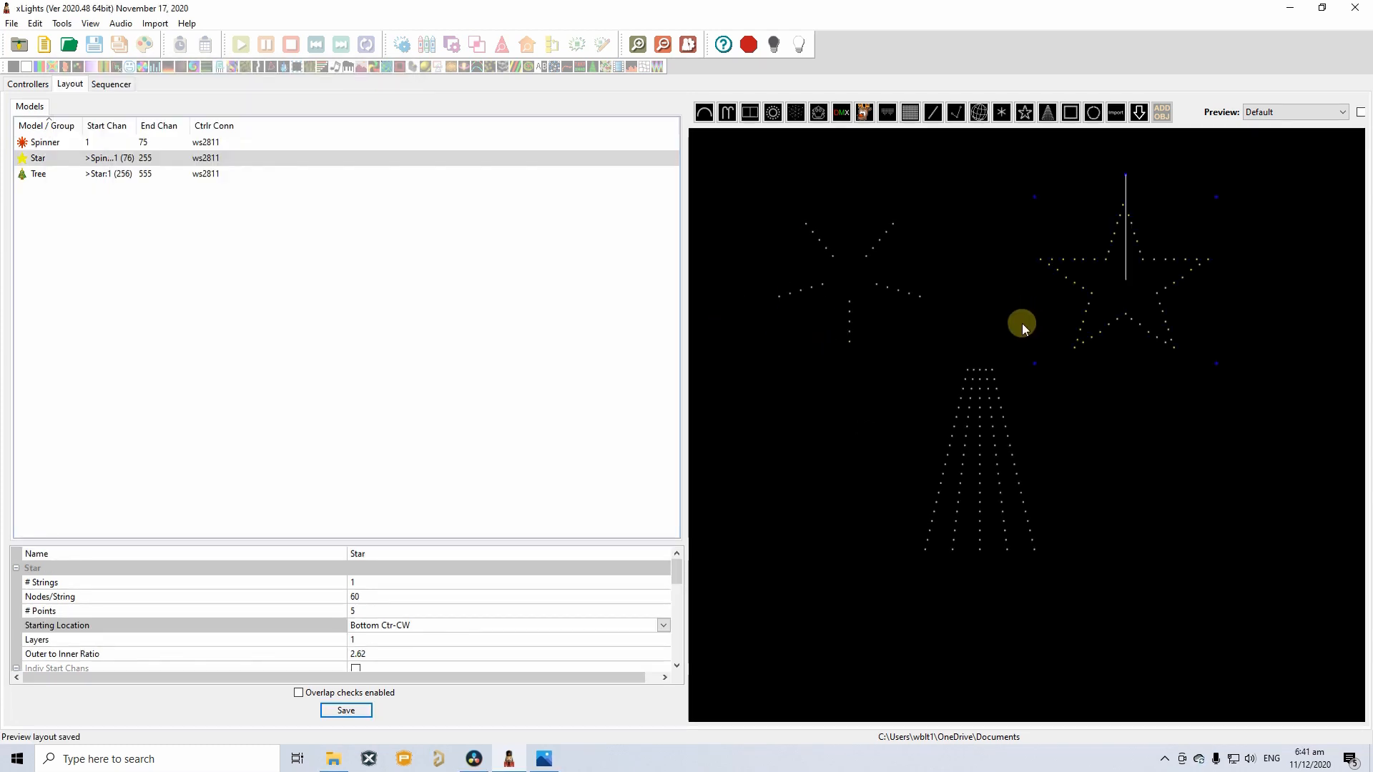
pyautogui.click(1015, 321)
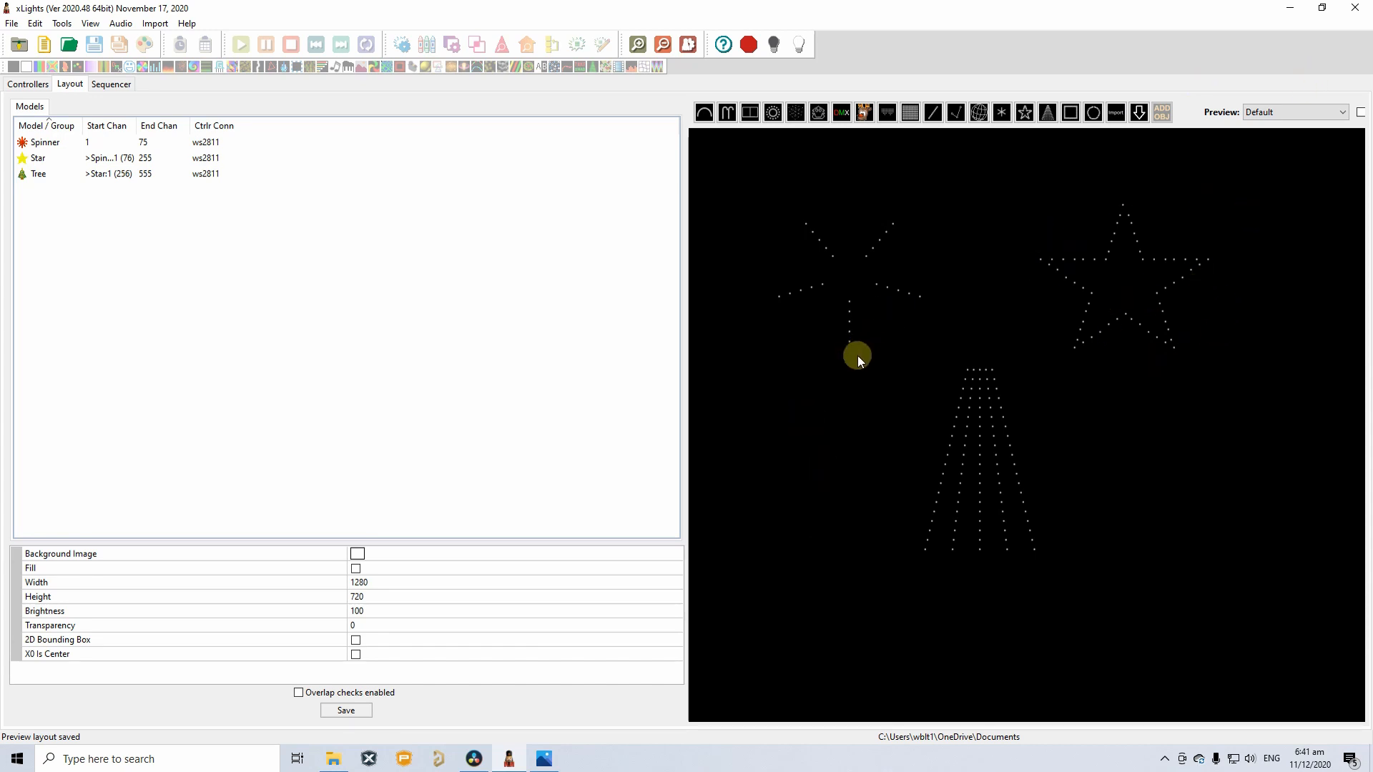
# Bring up the comet reference photo and zoom in on the star's hand-marked in/out points.
pyautogui.click(544, 761)
pyautogui.scroll(1, 226, 347)
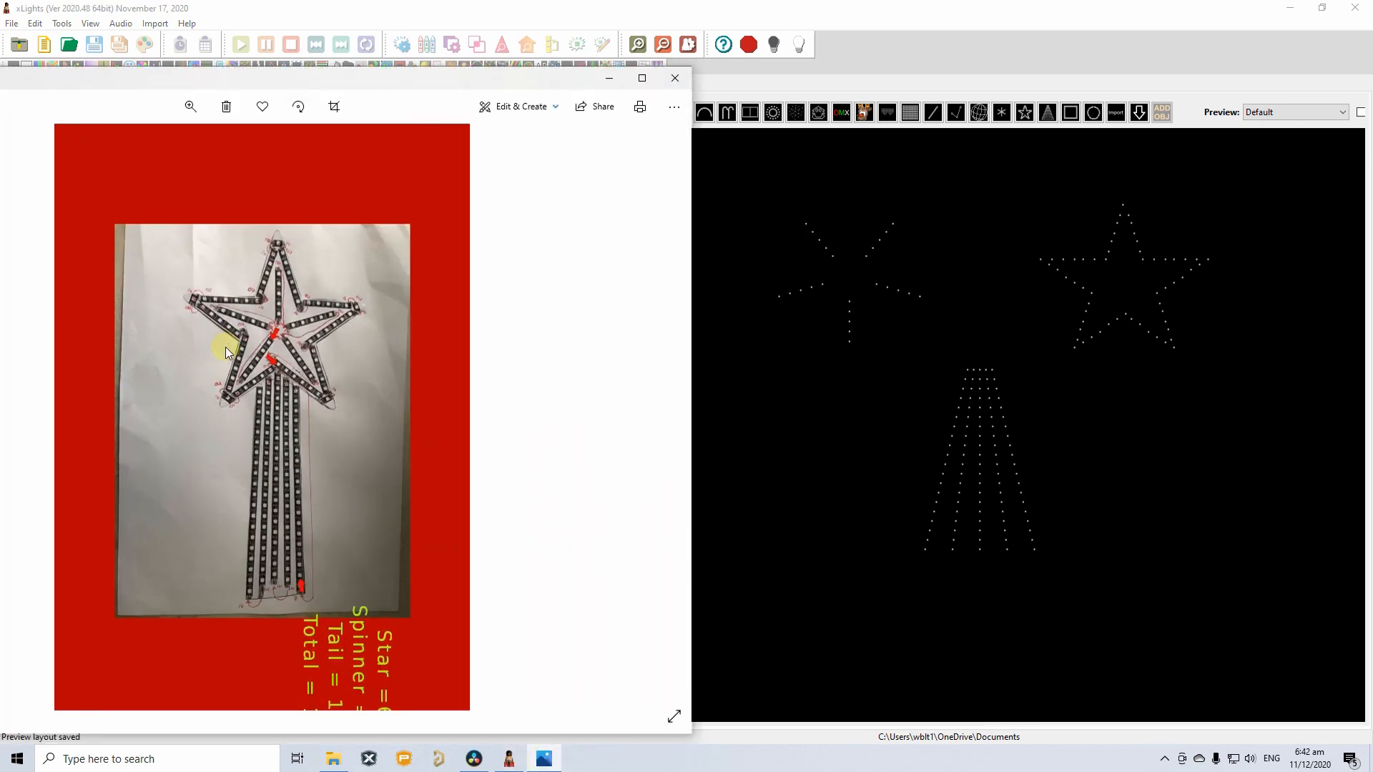
pyautogui.scroll(2, 225, 346)
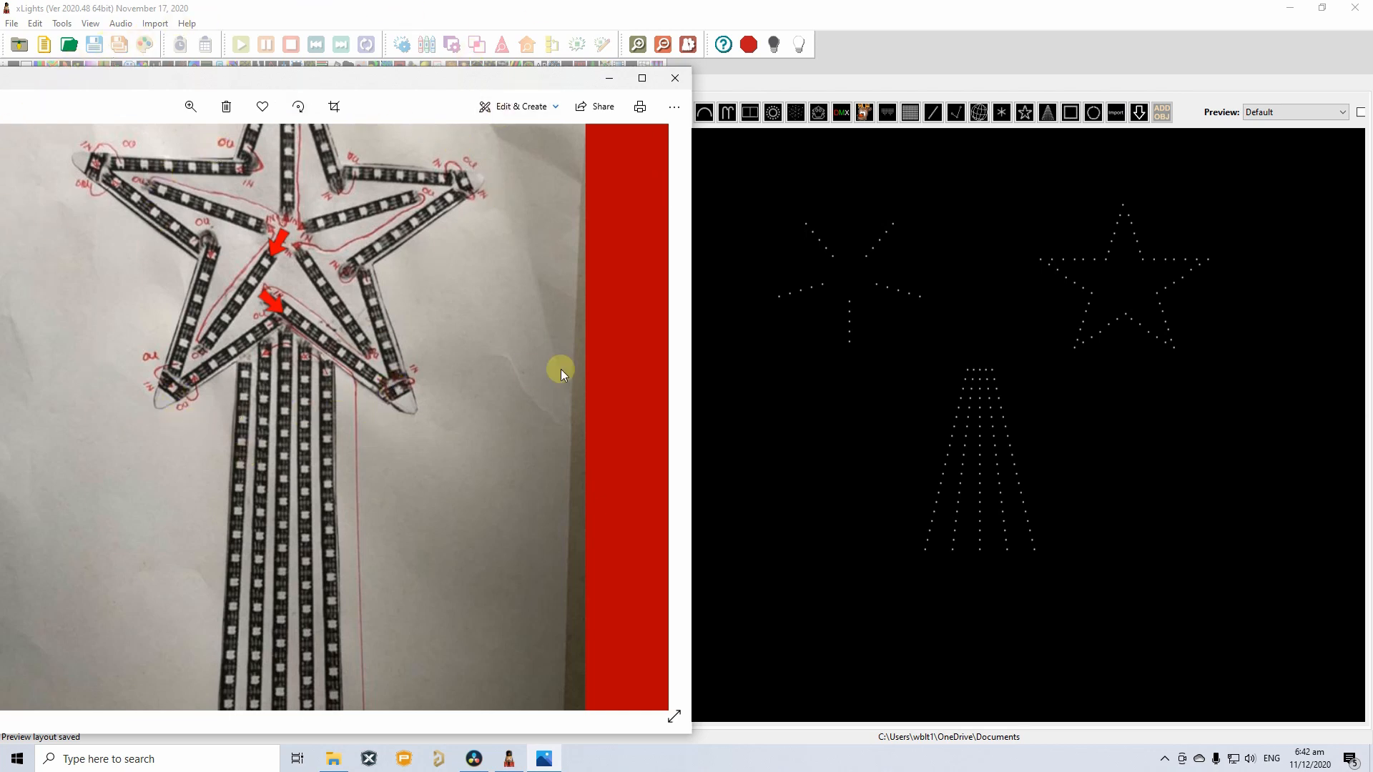
# Select the Star and review its current numbered wiring order.
pyautogui.click(1113, 319)
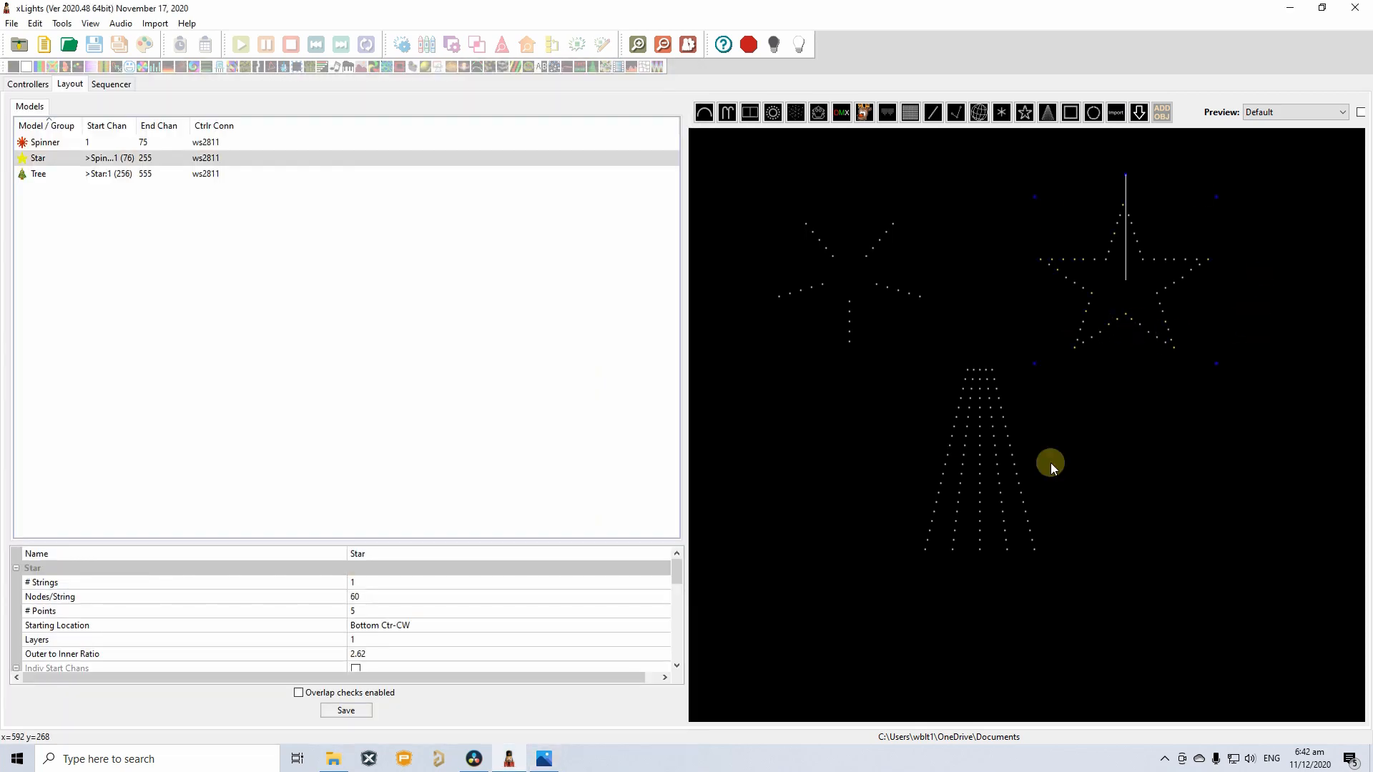
pyautogui.rightClick(1104, 330)
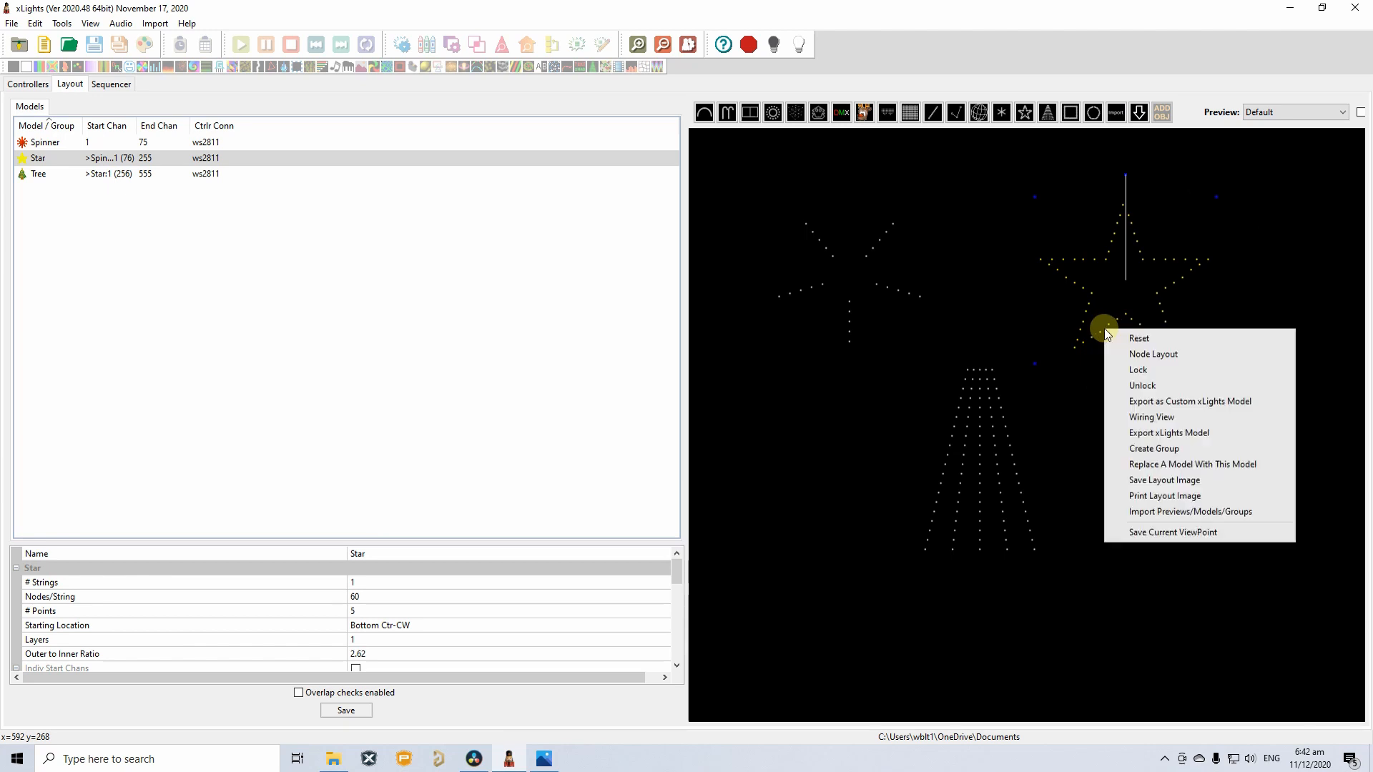
pyautogui.click(1148, 416)
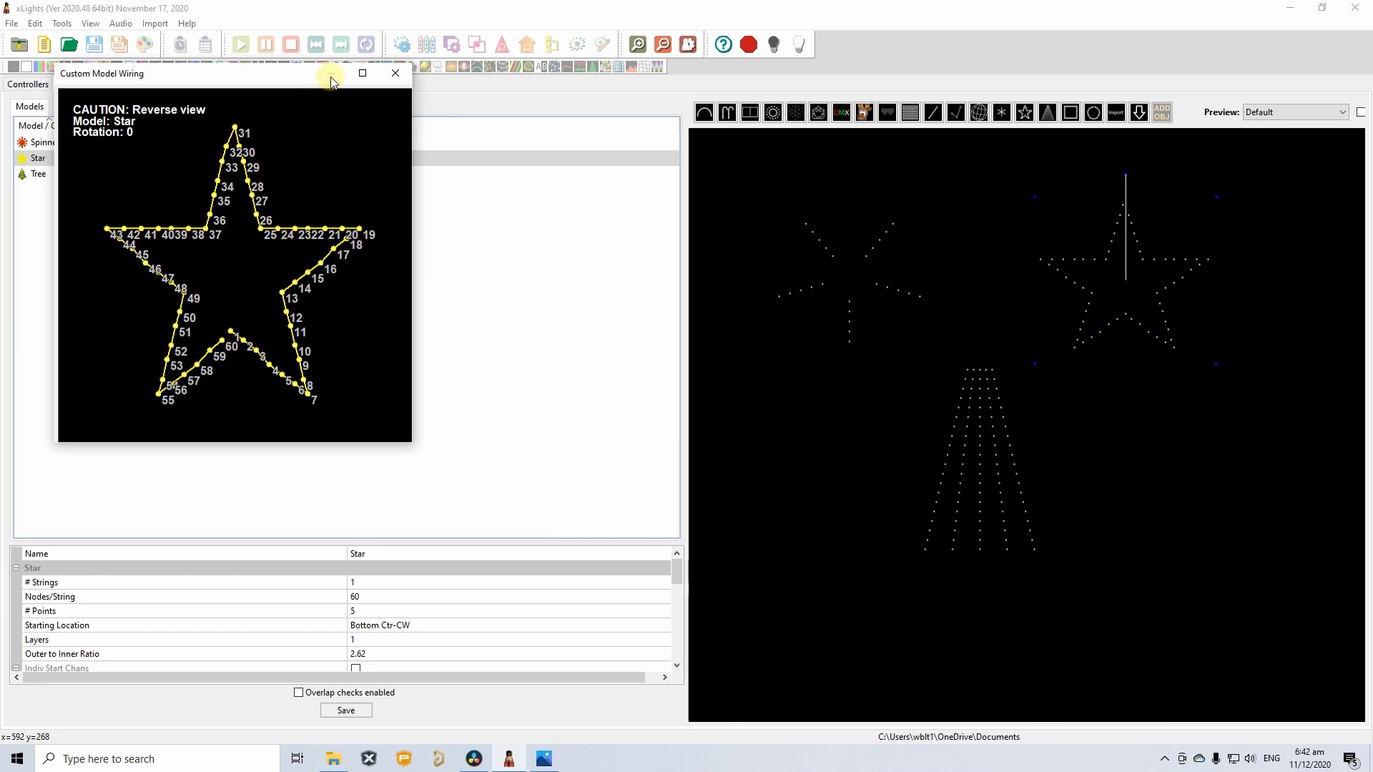
pyautogui.click(395, 74)
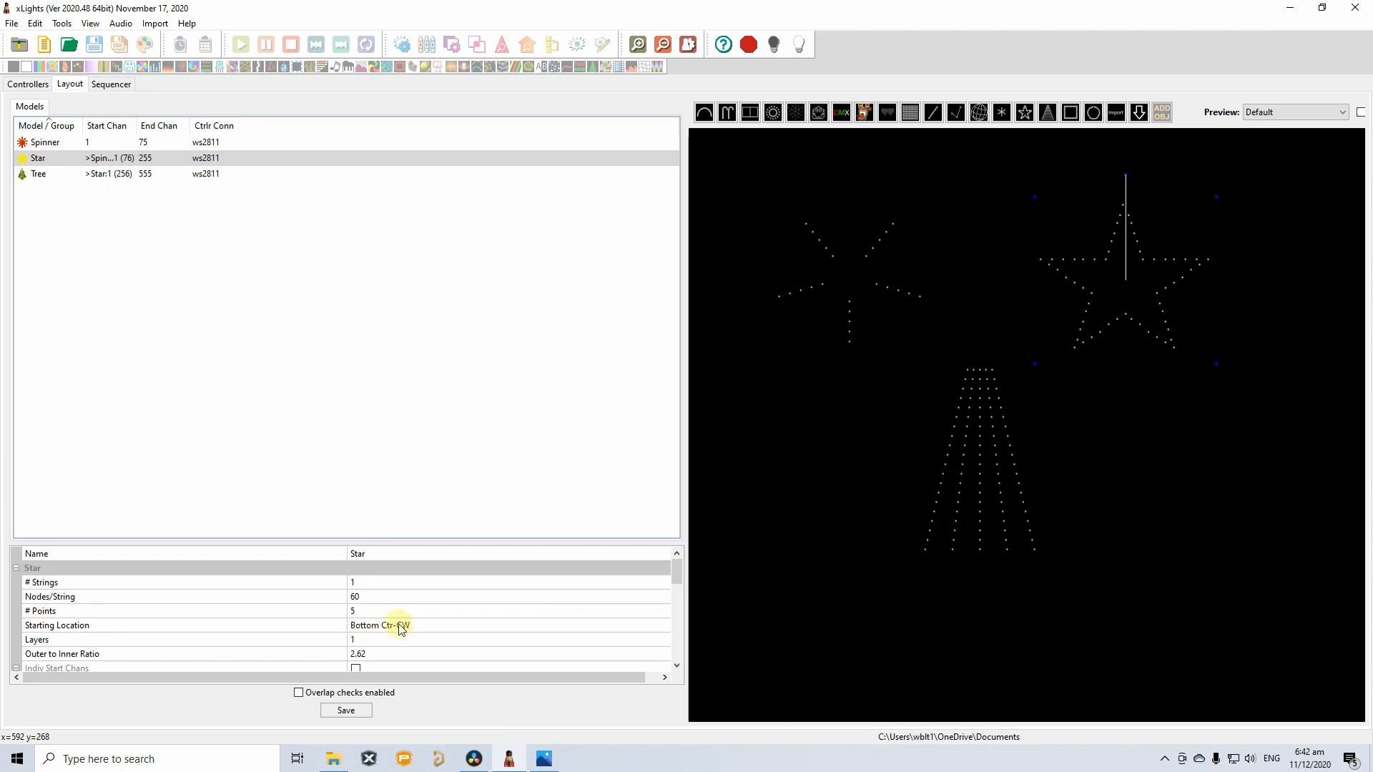
# Set the Star's Starting Location to Bottom Ctr-CCW, save, and recheck its wiring order.
pyautogui.click(431, 627)
pyautogui.click(431, 628)
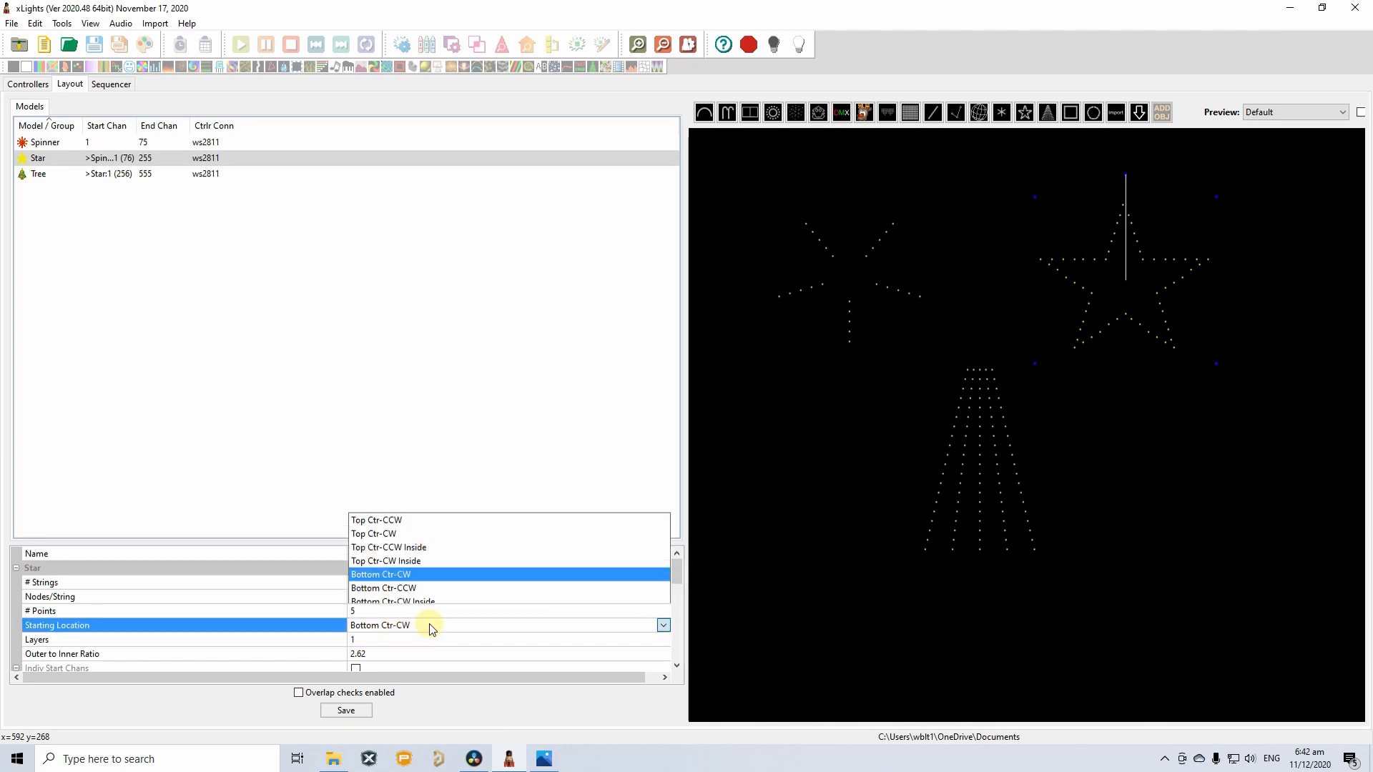
pyautogui.click(422, 530)
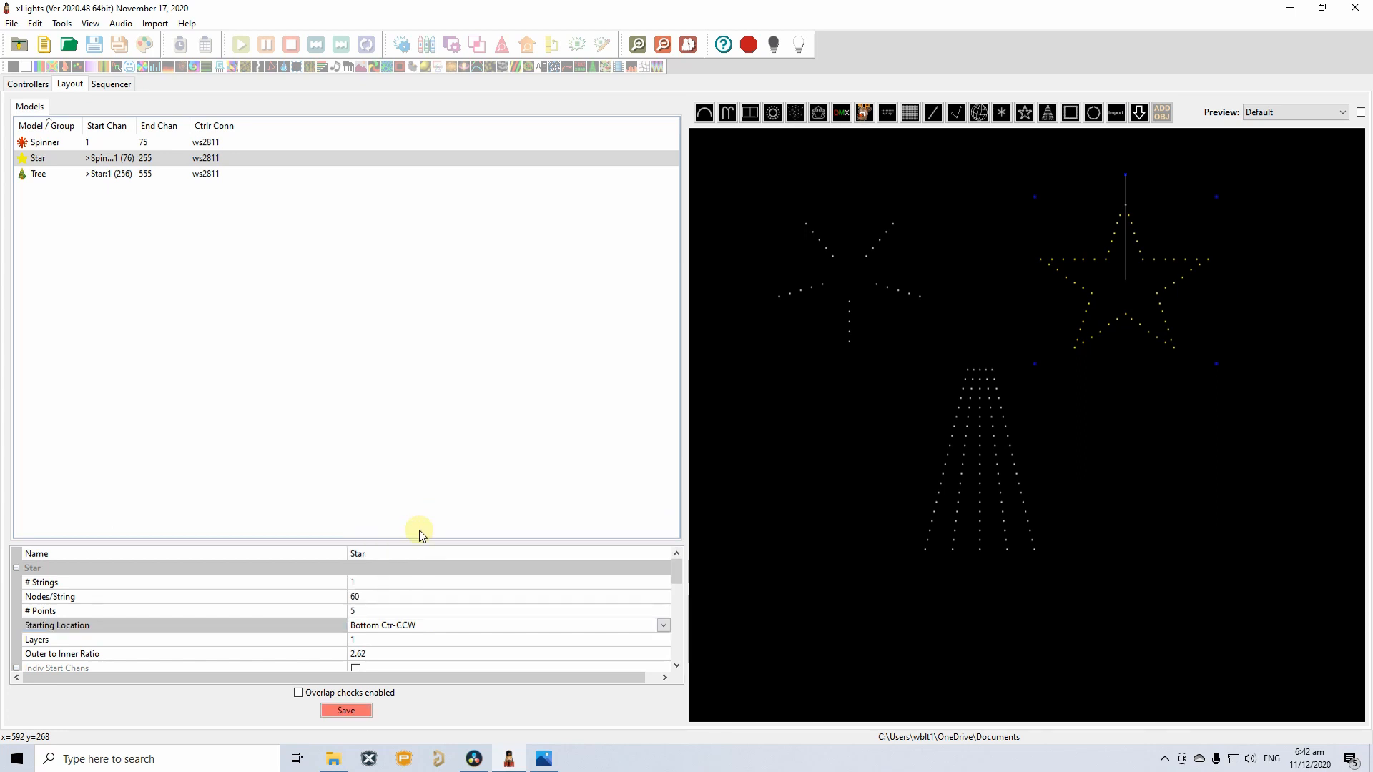
pyautogui.click(350, 709)
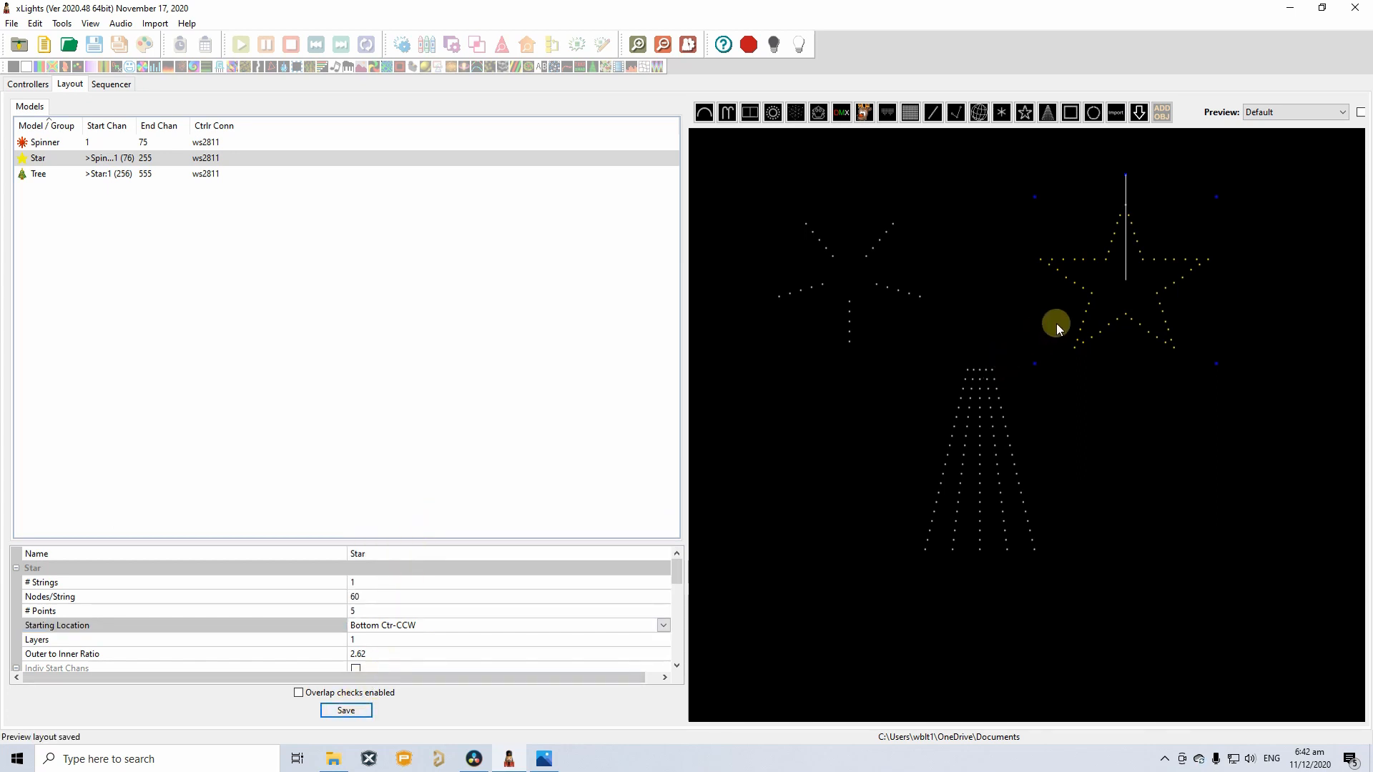
pyautogui.rightClick(1085, 315)
pyautogui.click(1161, 403)
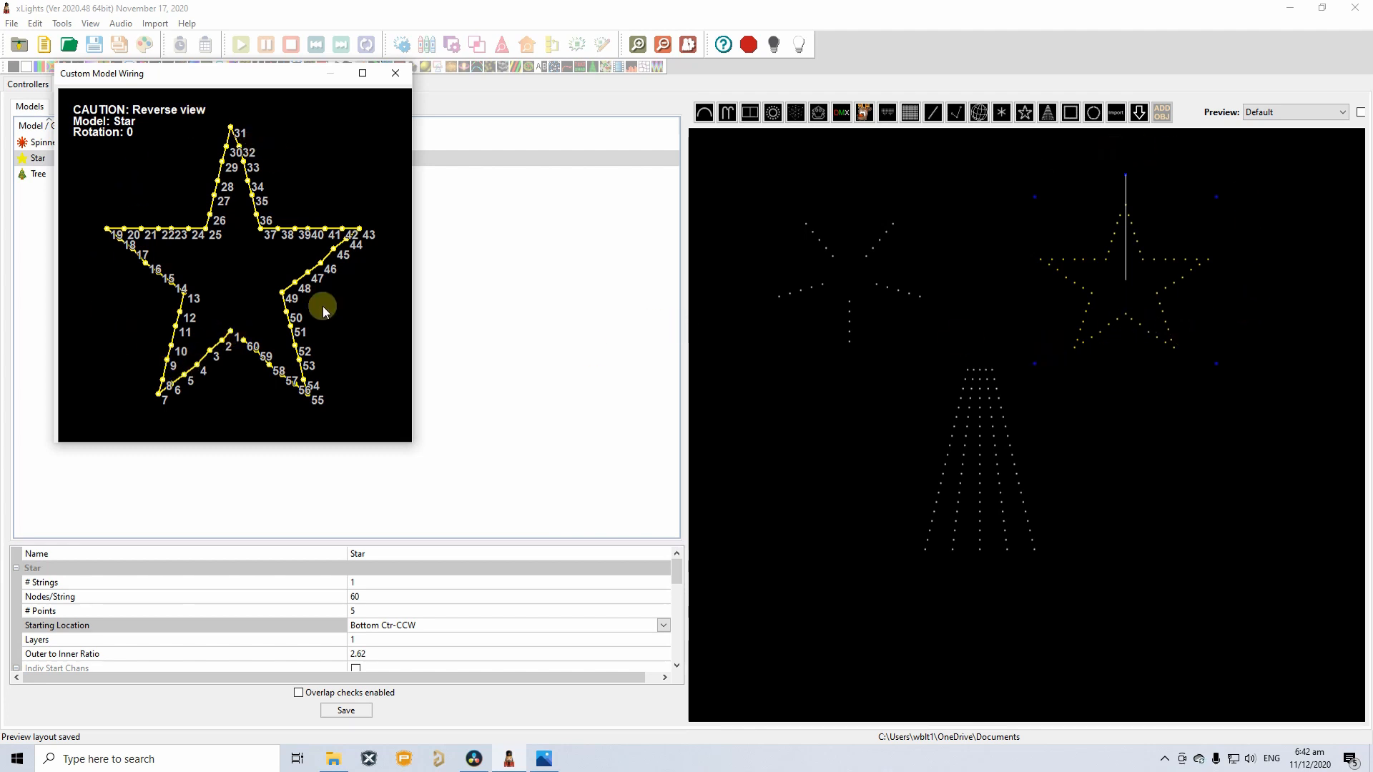
pyautogui.click(396, 73)
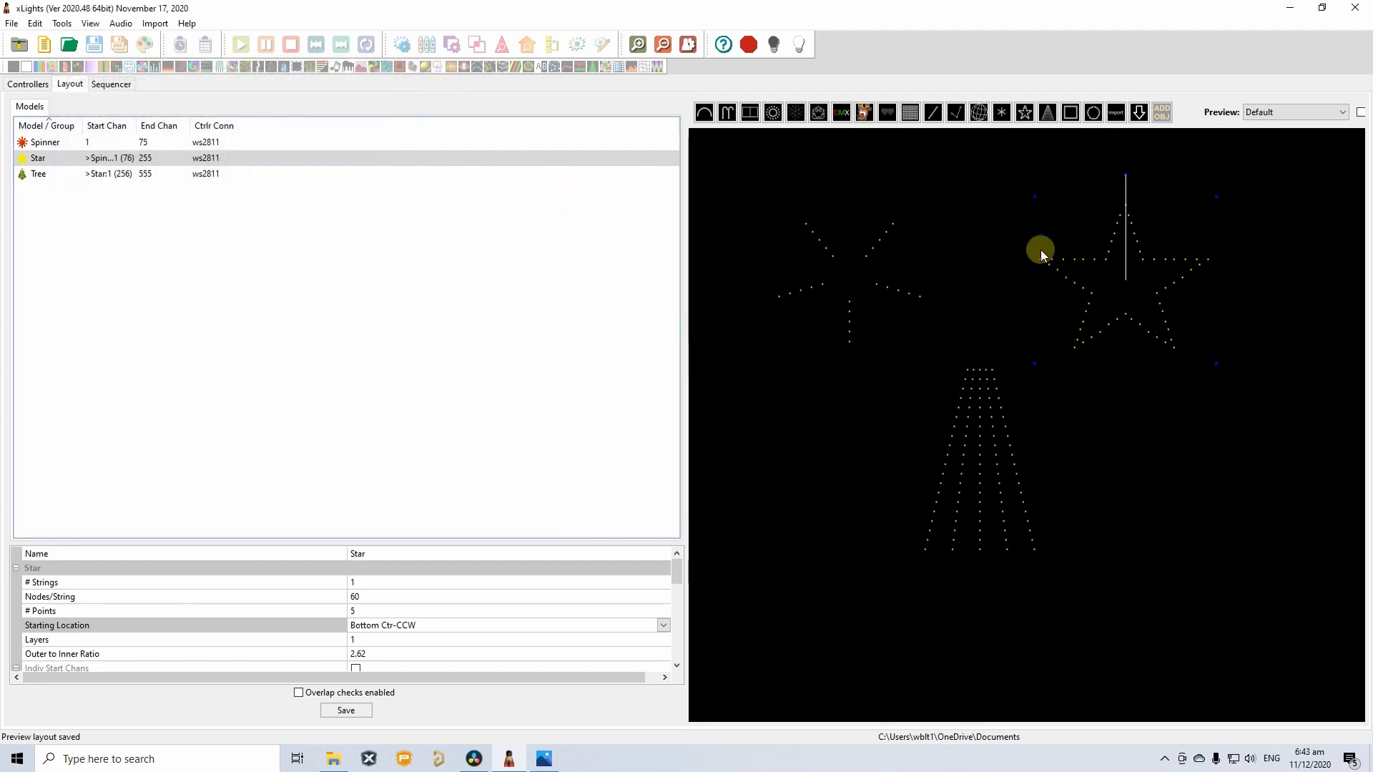
pyautogui.click(987, 466)
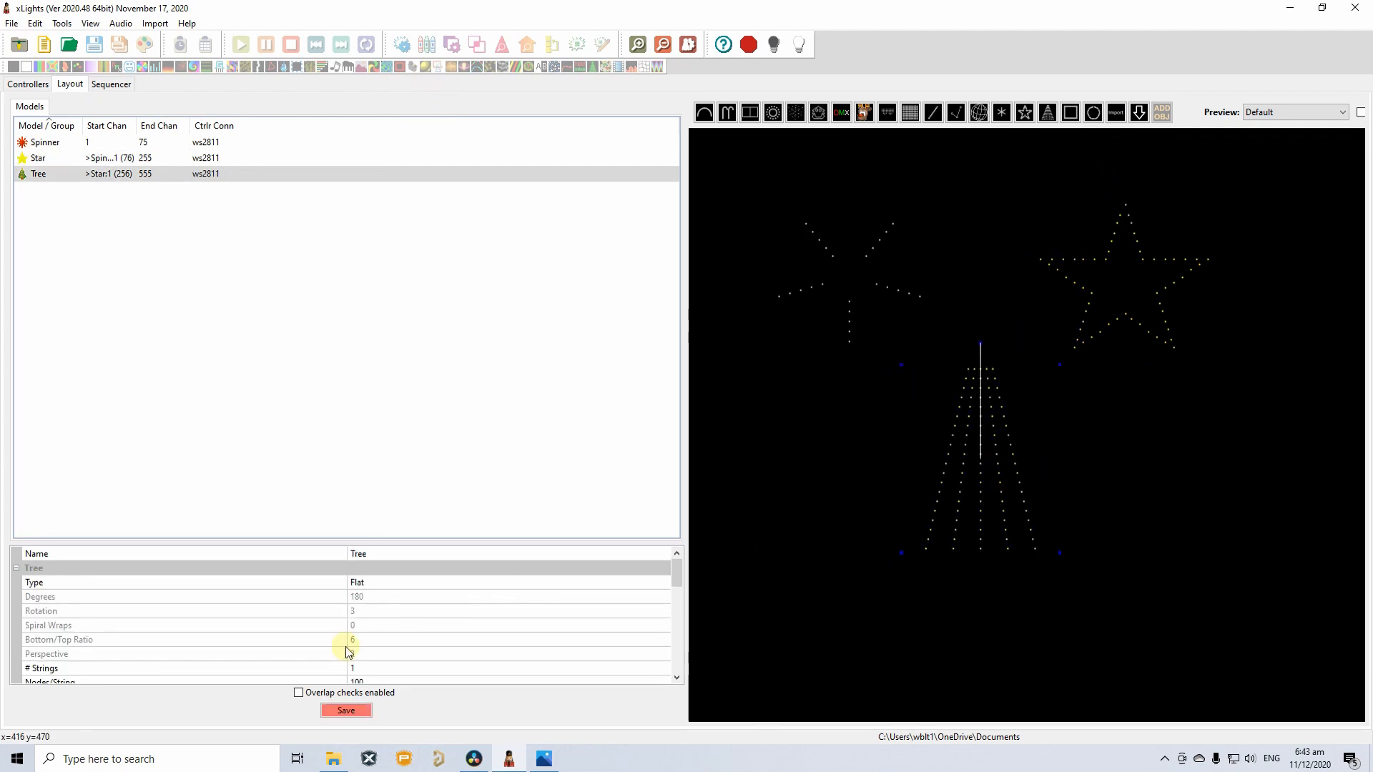
# Check in the reference photo where the tail strips are fed, then bring up the Tree's options.
pyautogui.click(545, 763)
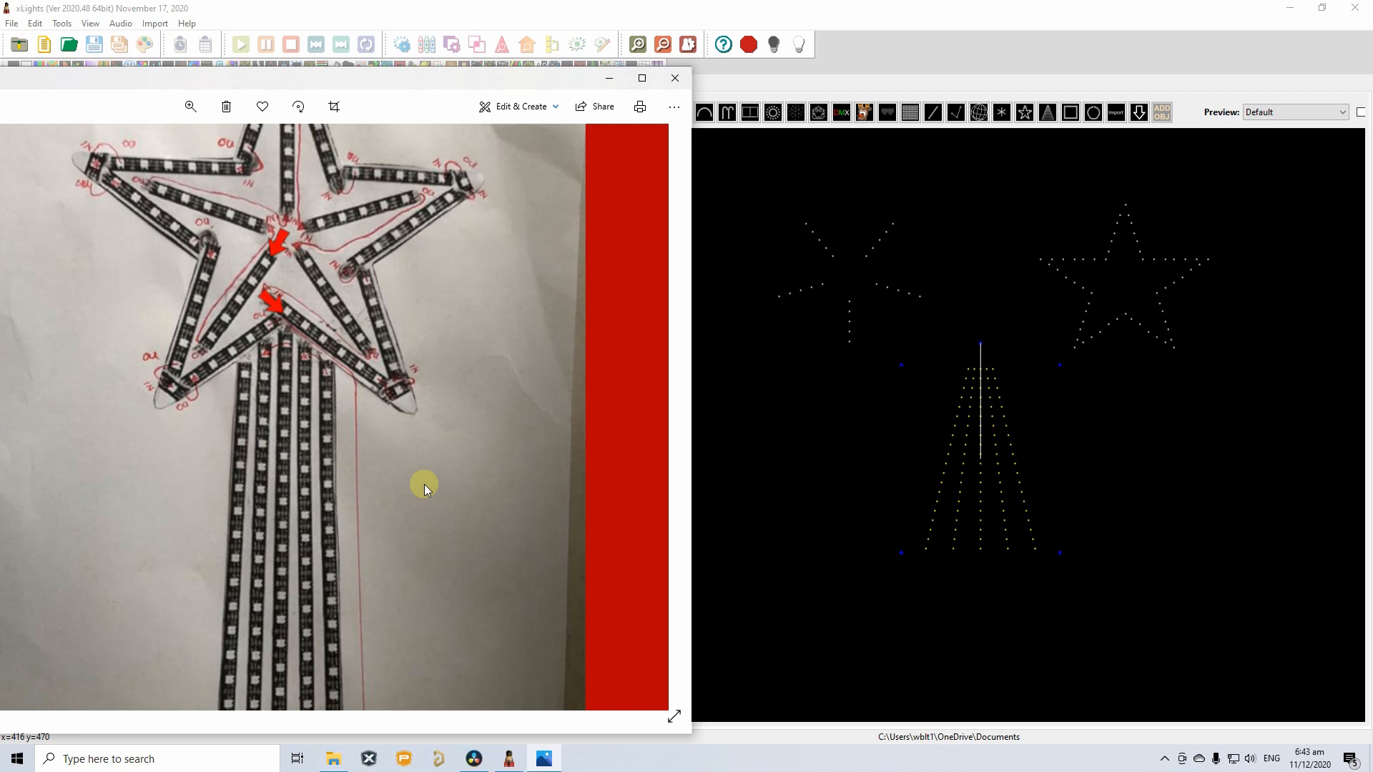
pyautogui.scroll(-5, 423, 483)
pyautogui.scroll(5, 365, 646)
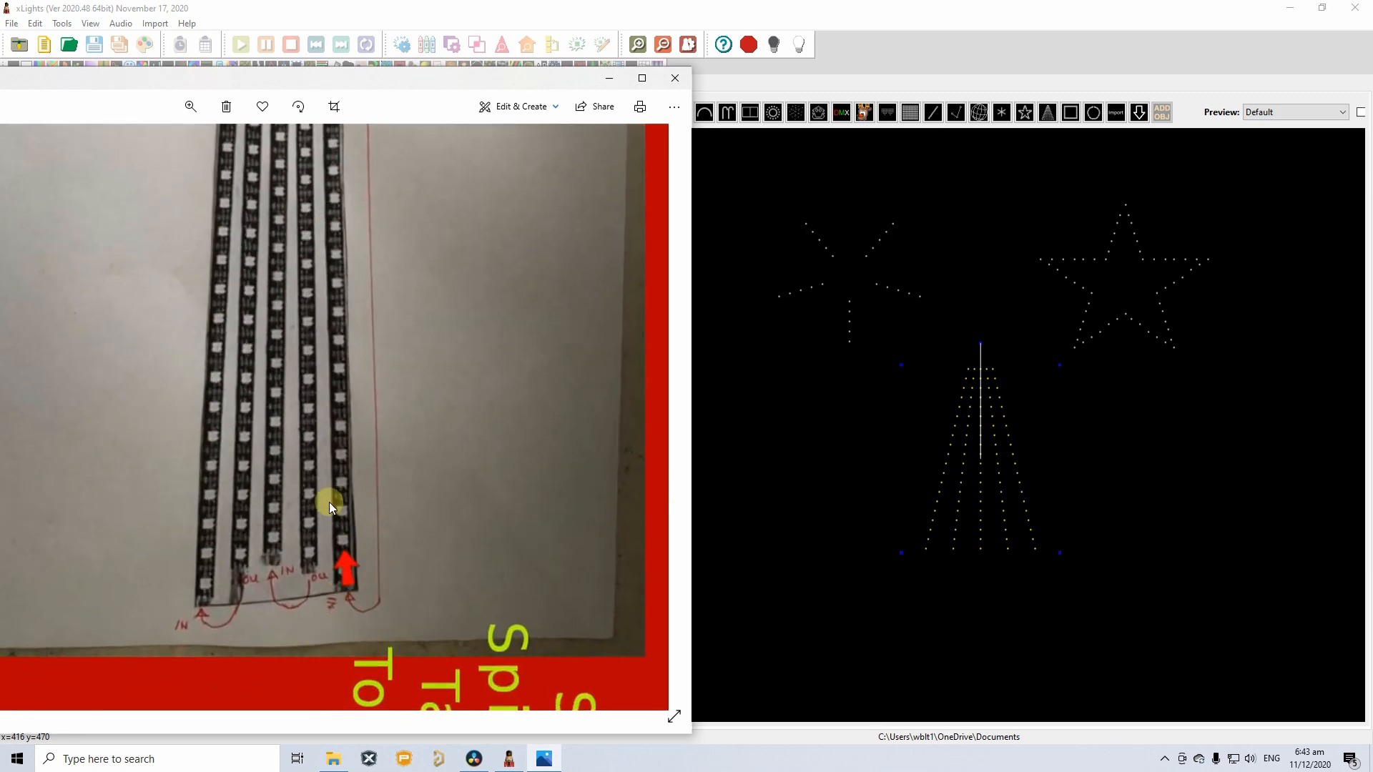
pyautogui.scroll(-3, 349, 557)
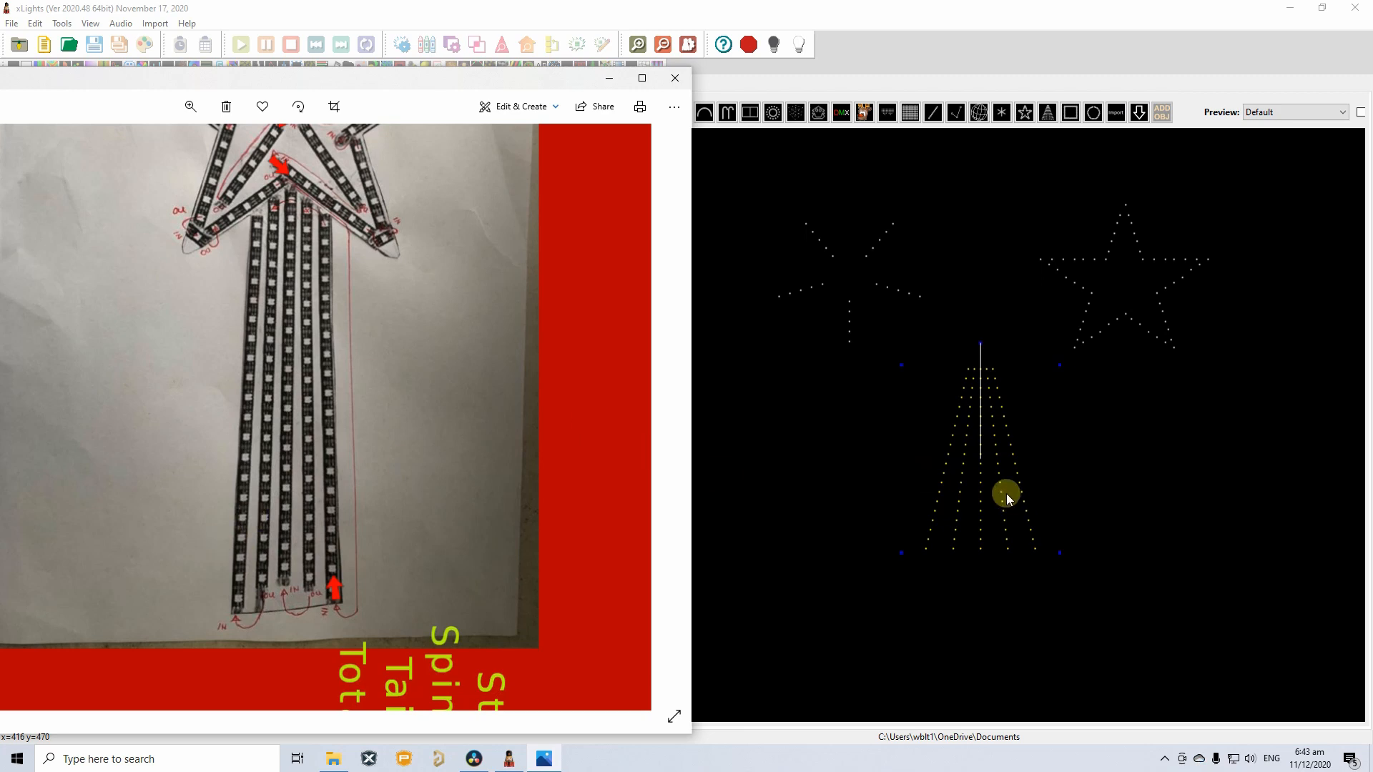
pyautogui.rightClick(982, 496)
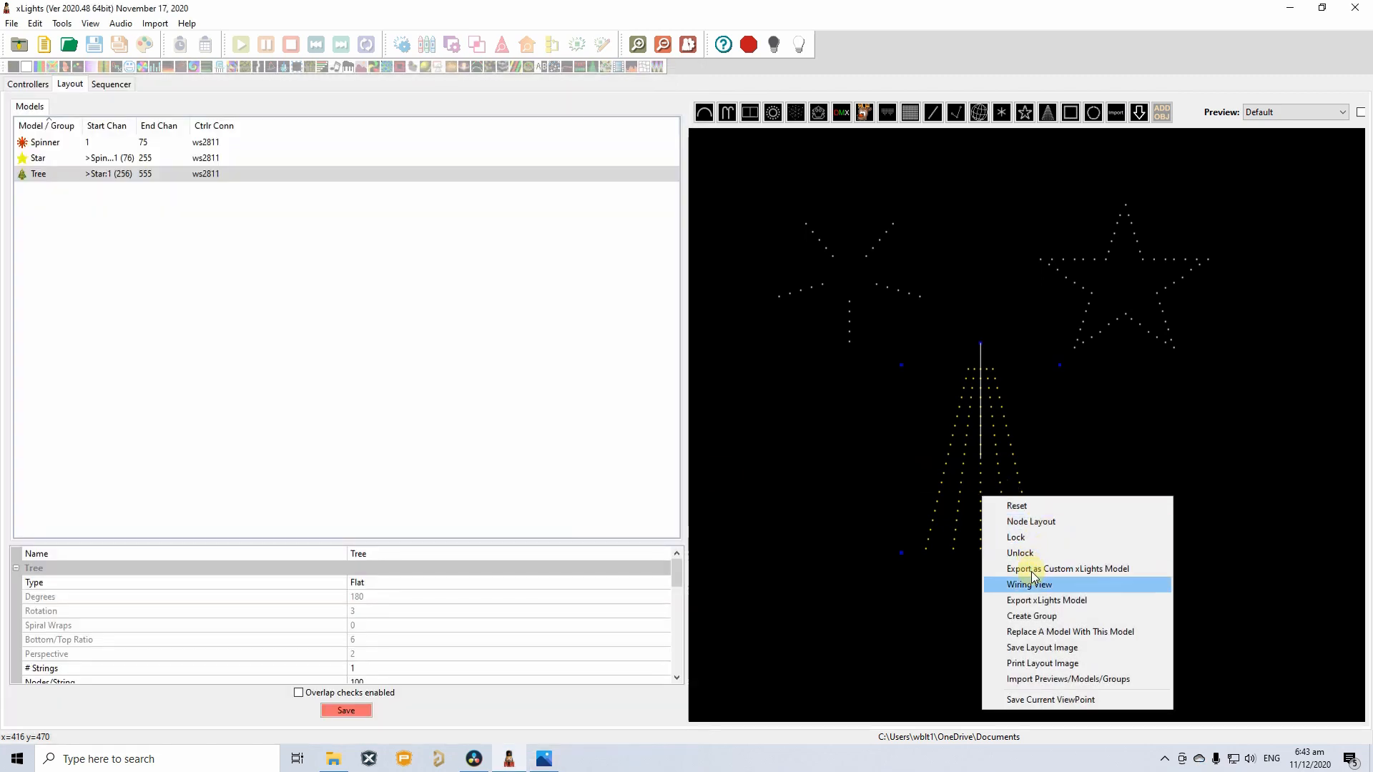
pyautogui.click(1040, 592)
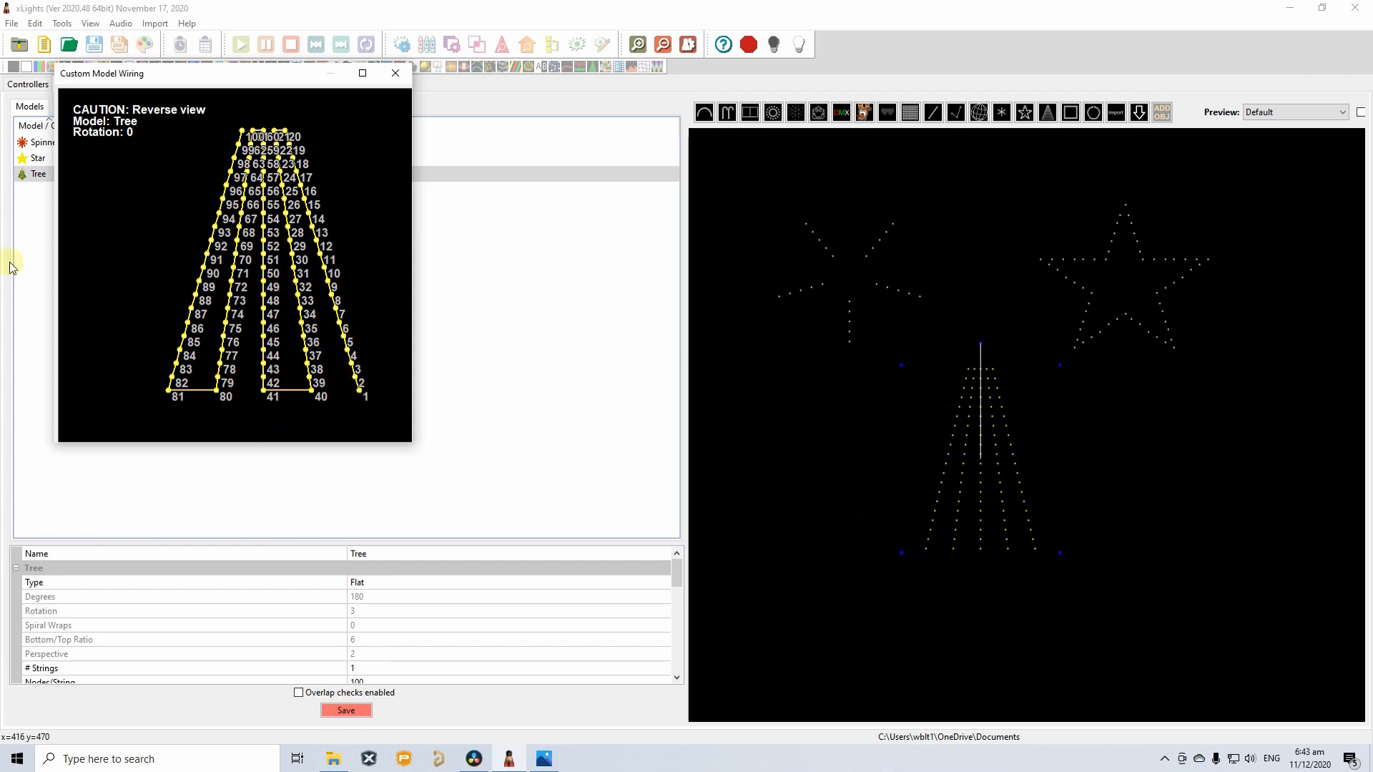
pyautogui.click(396, 74)
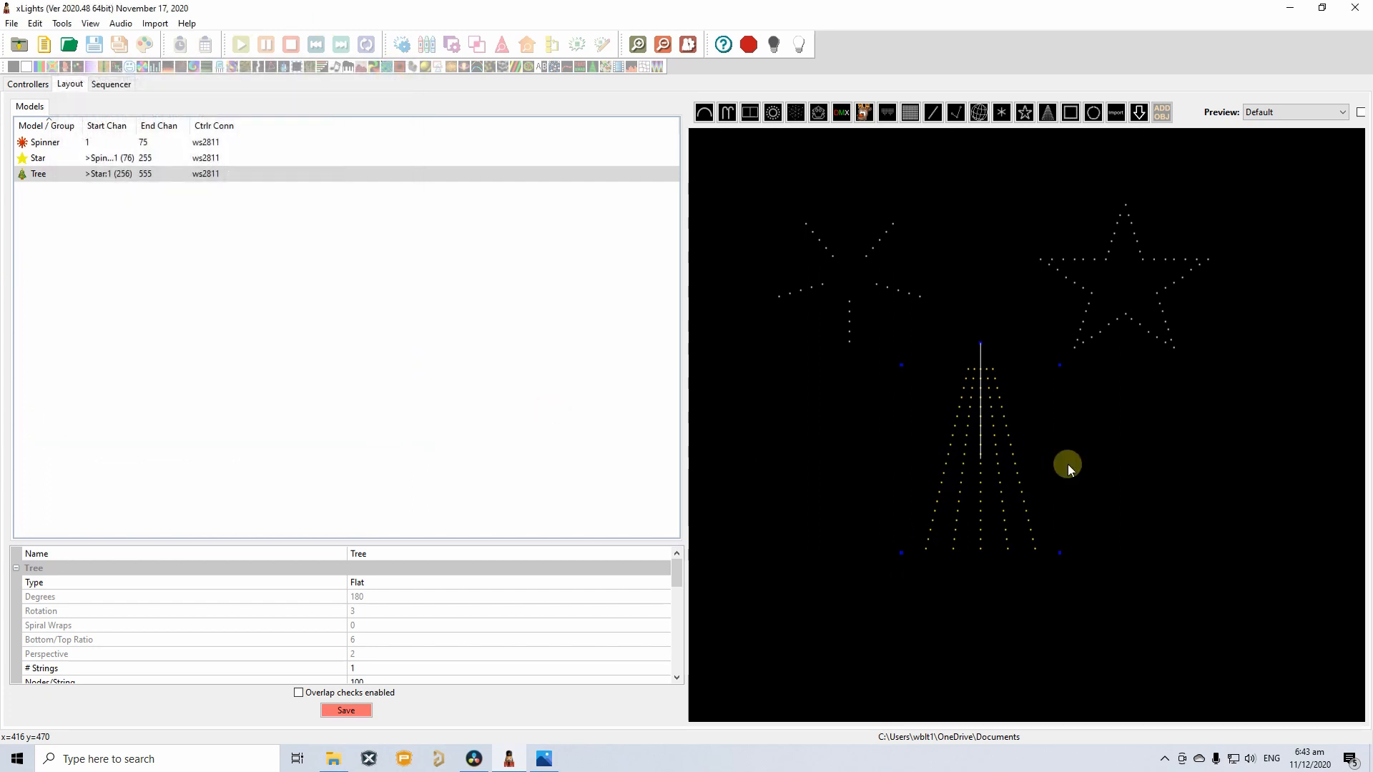
pyautogui.scroll(-1, 366, 632)
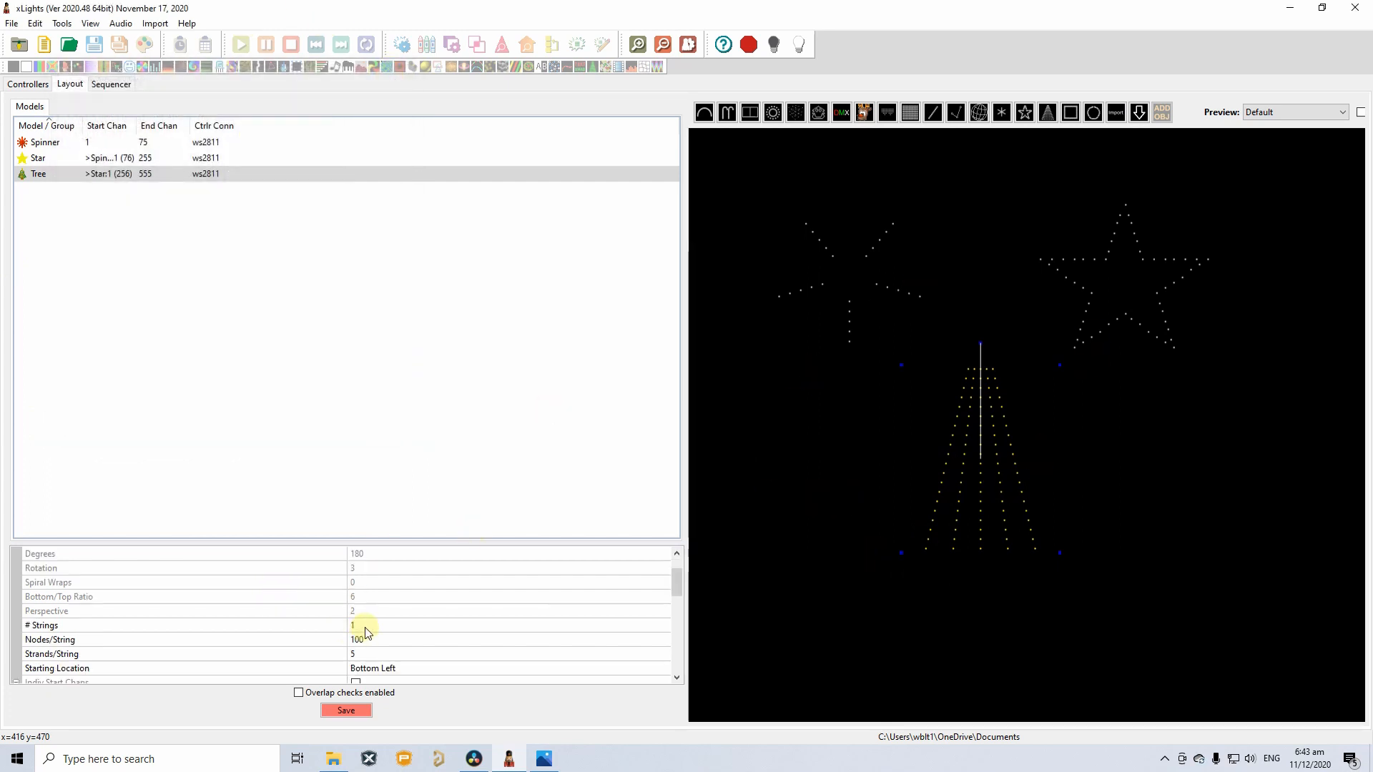
pyautogui.click(81, 668)
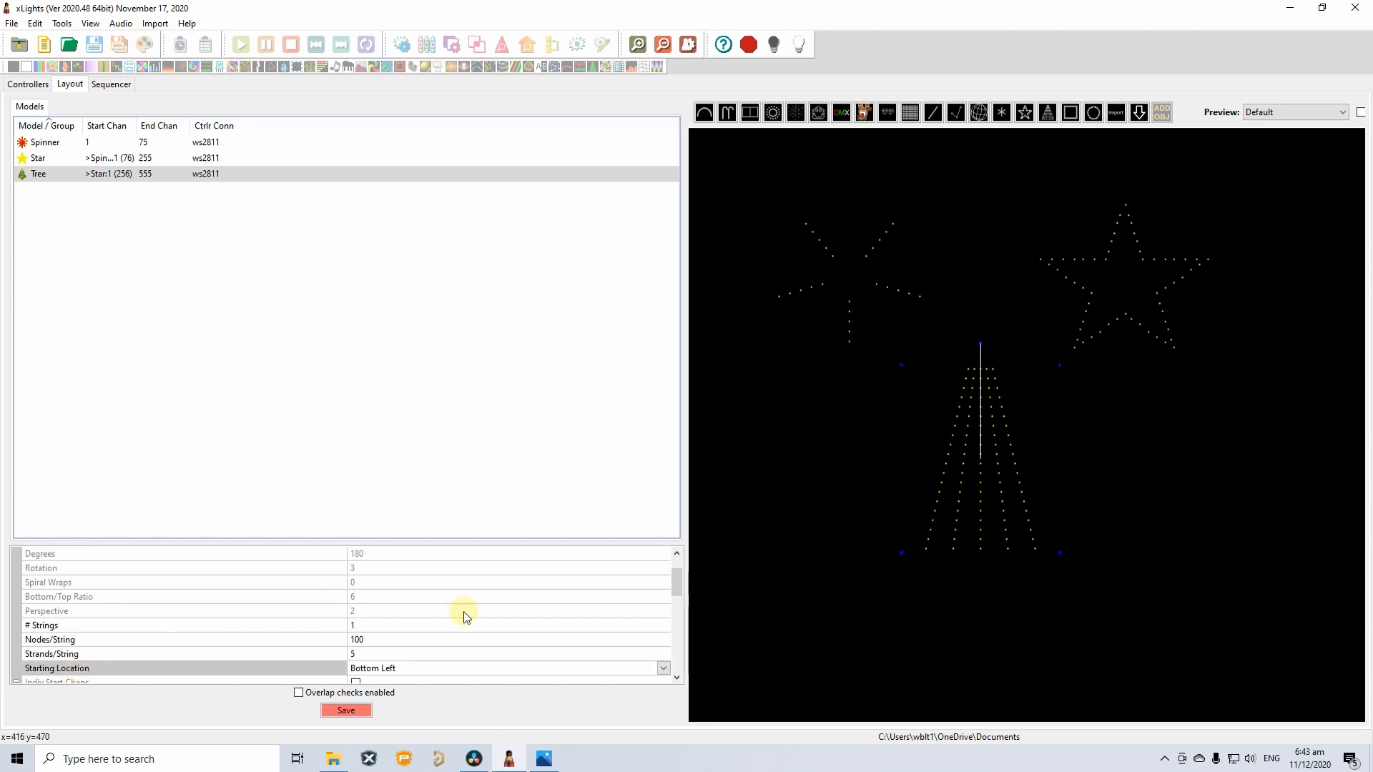
pyautogui.scroll(-2, 465, 613)
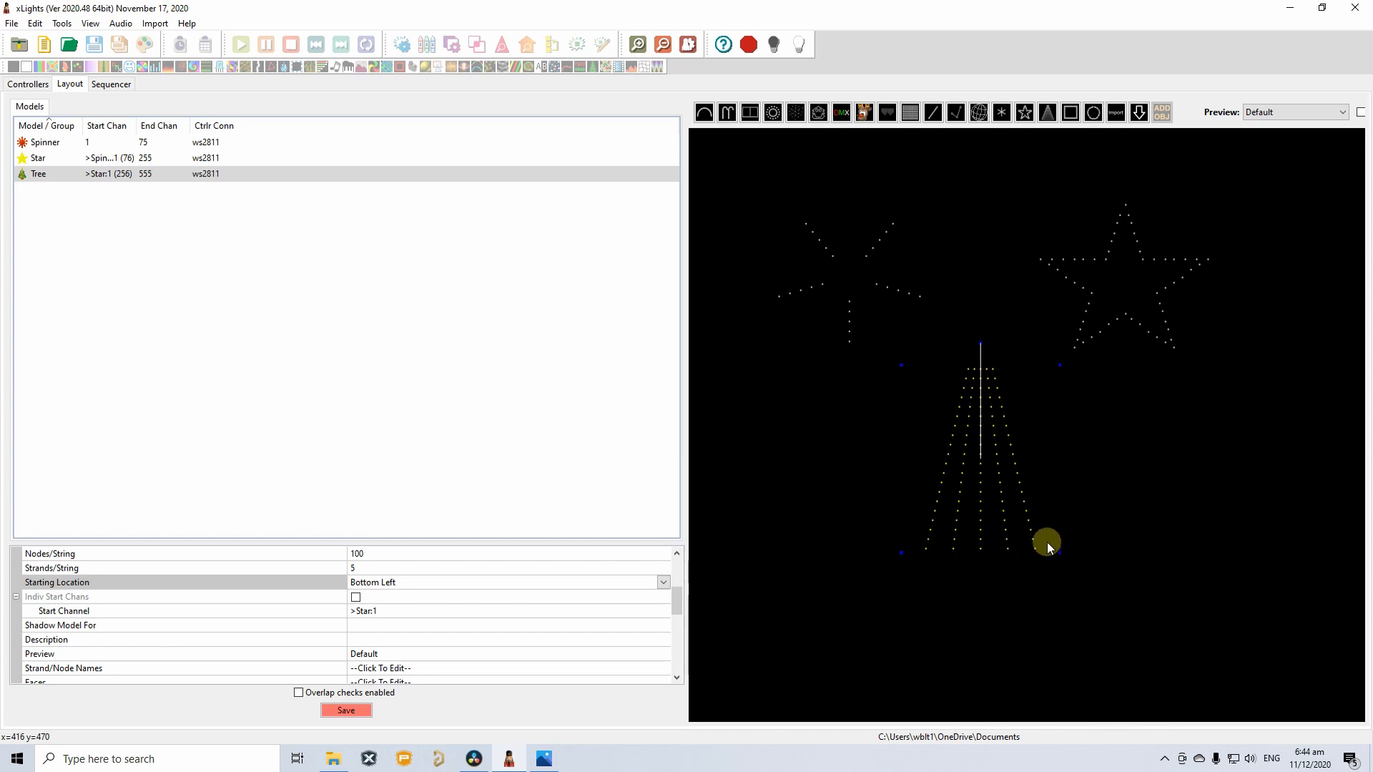
pyautogui.click(662, 581)
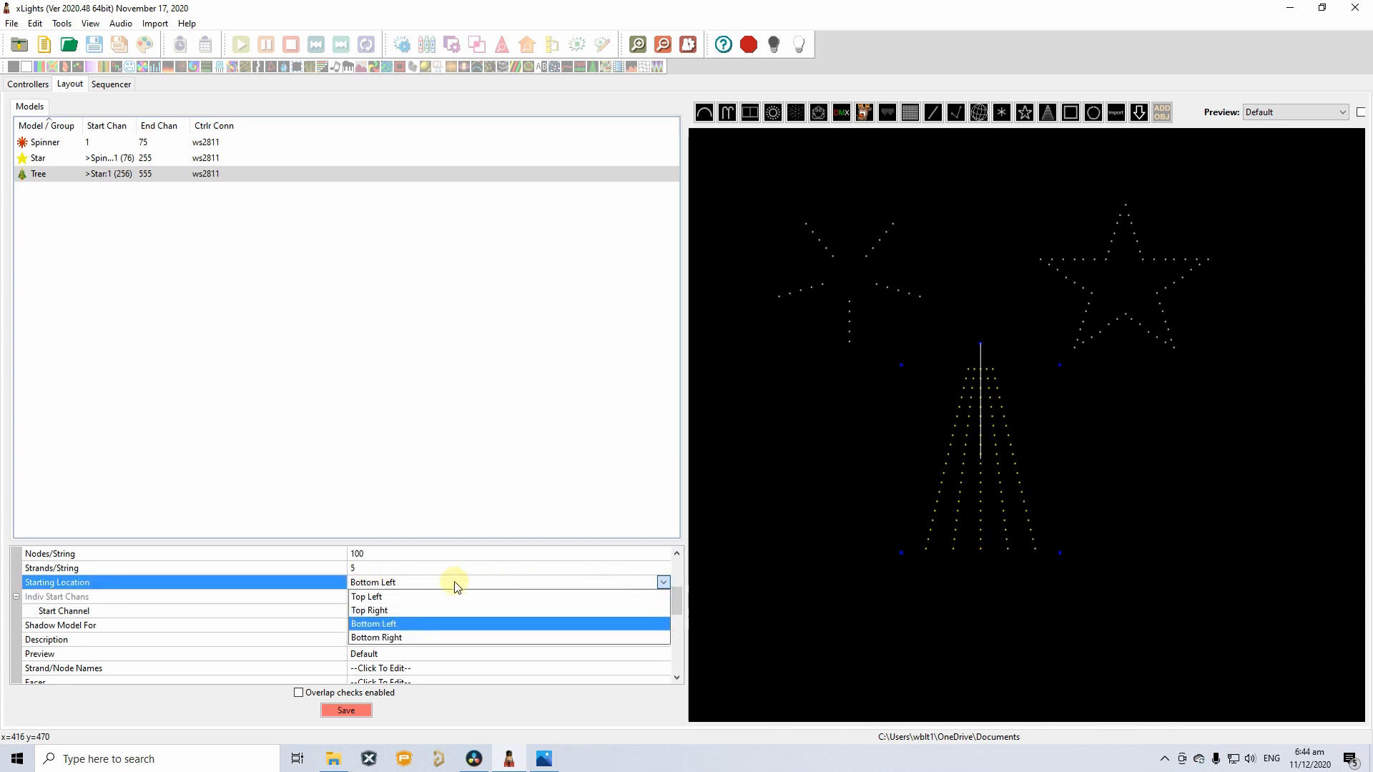
pyautogui.click(401, 637)
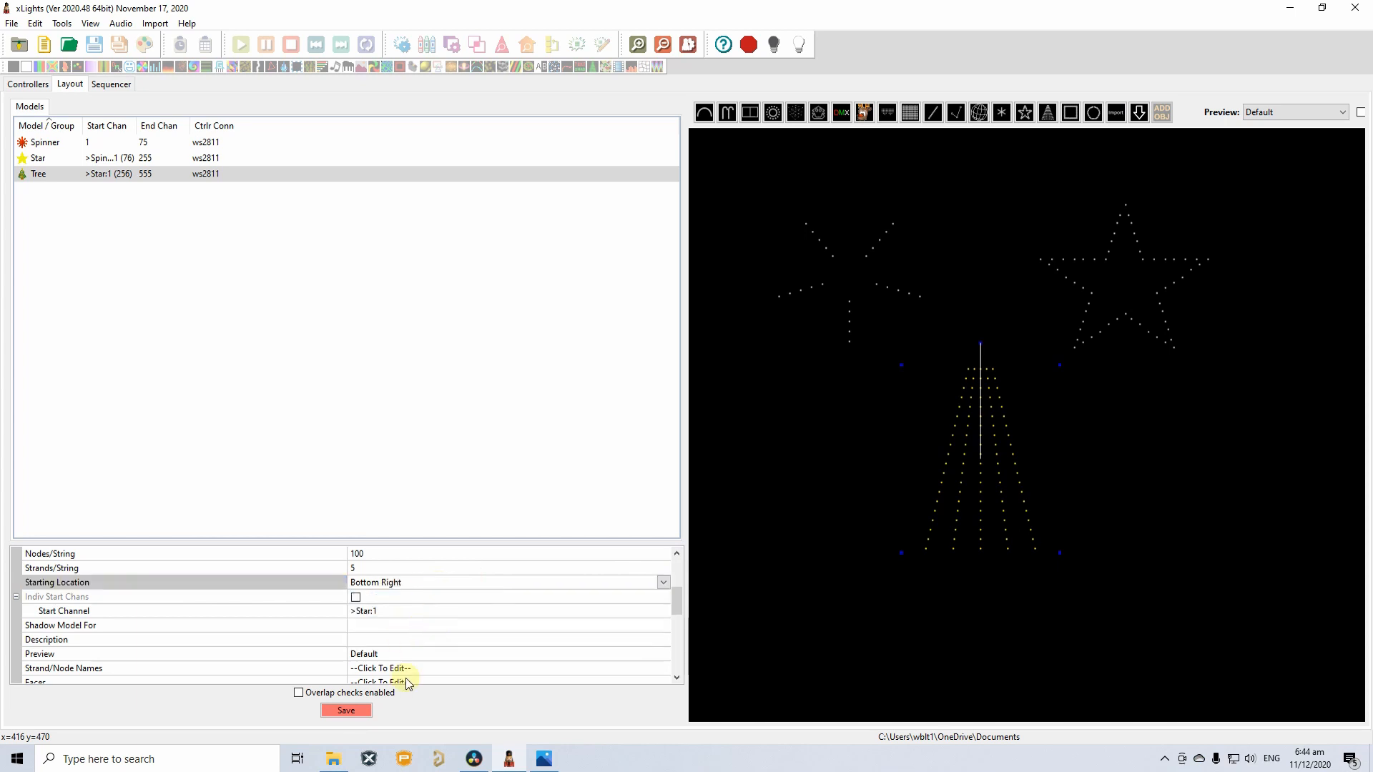
pyautogui.click(346, 710)
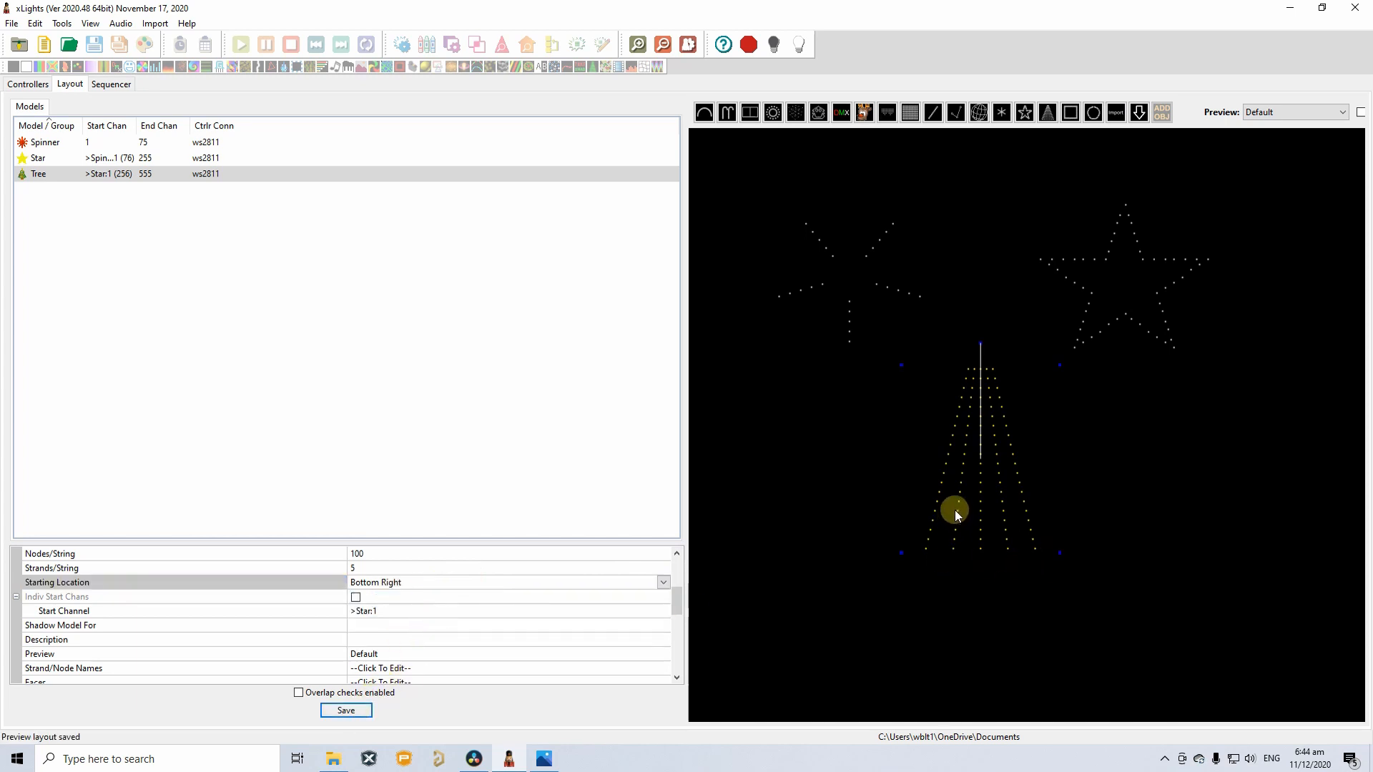
pyautogui.click(964, 552)
pyautogui.rightClick(969, 520)
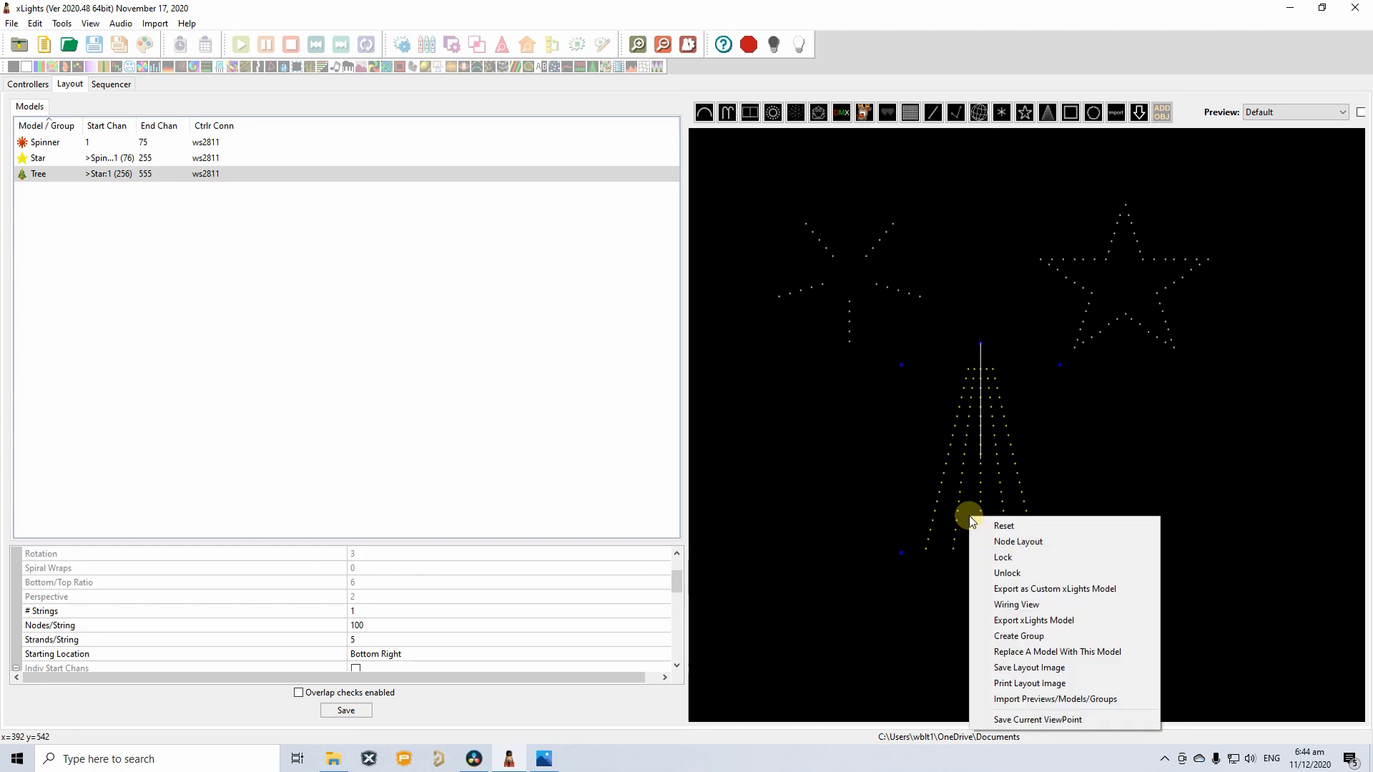
pyautogui.click(1015, 603)
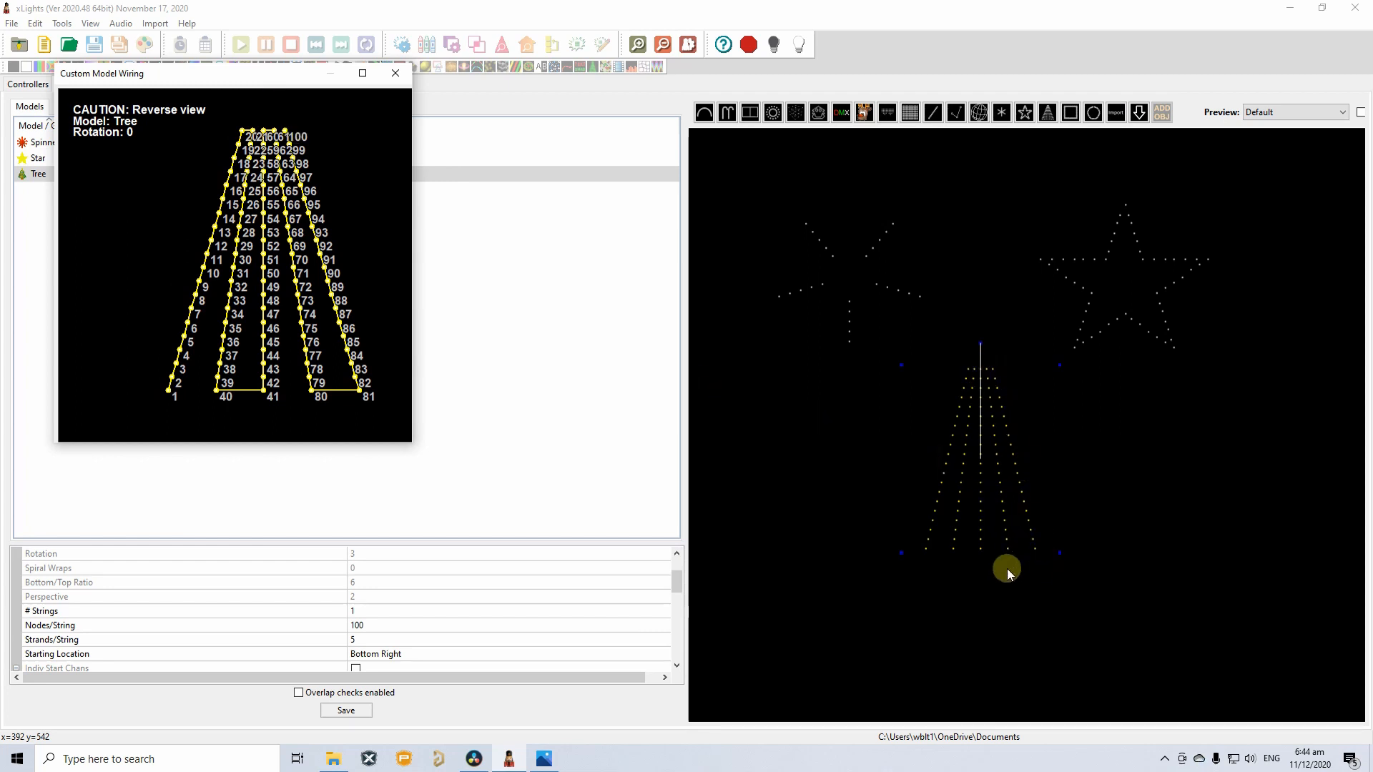
pyautogui.click(395, 73)
pyautogui.click(1110, 472)
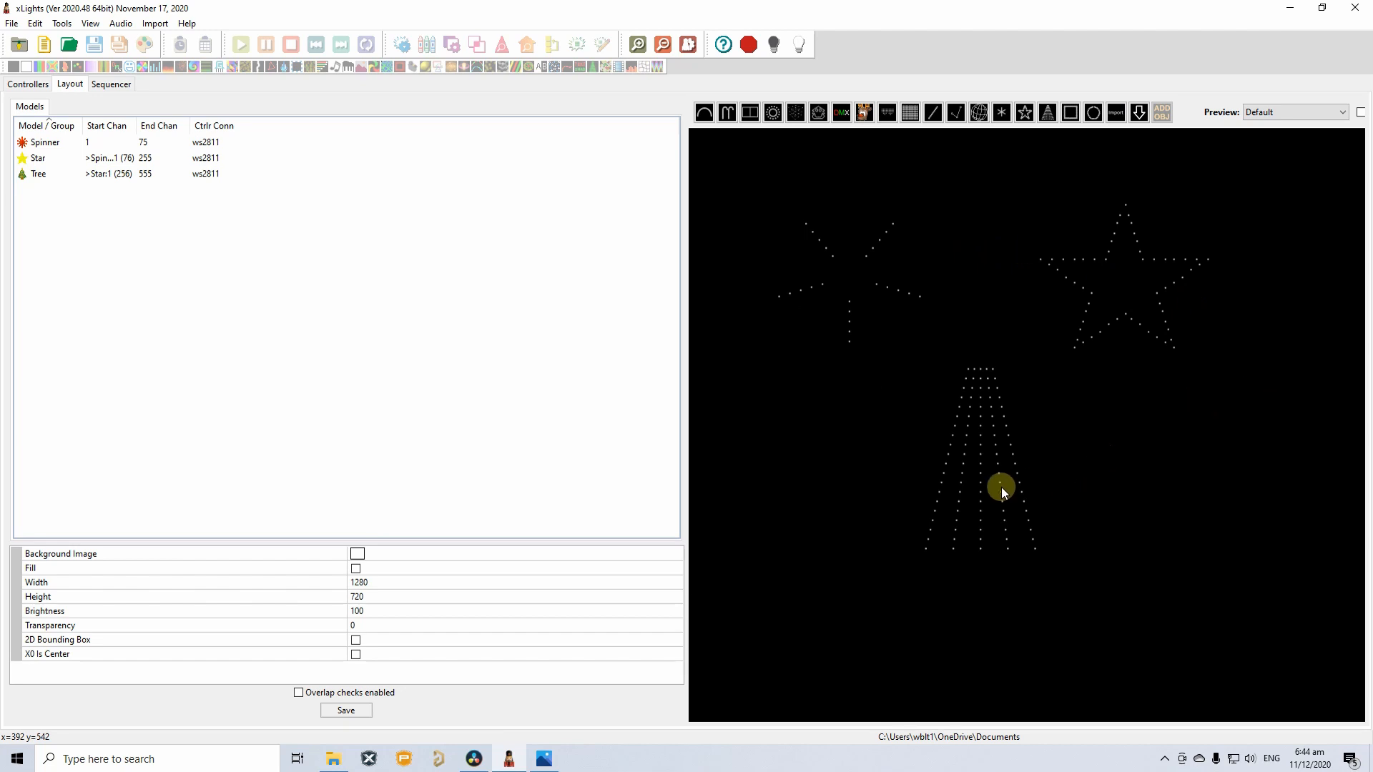
# Select the Spinner, resize it with its corner handles, and place it left of the Star.
pyautogui.click(873, 279)
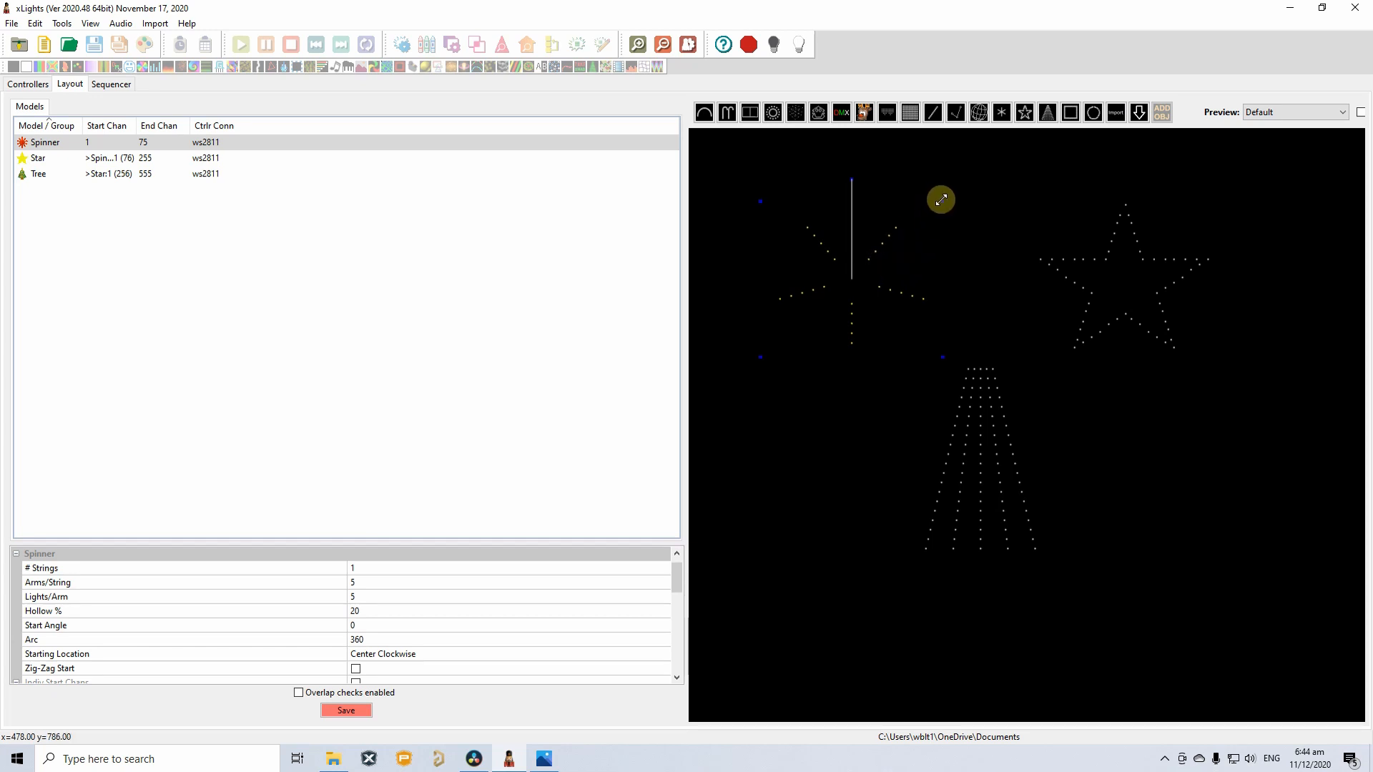
pyautogui.moveTo(936, 199); pyautogui.dragTo(1054, 233)
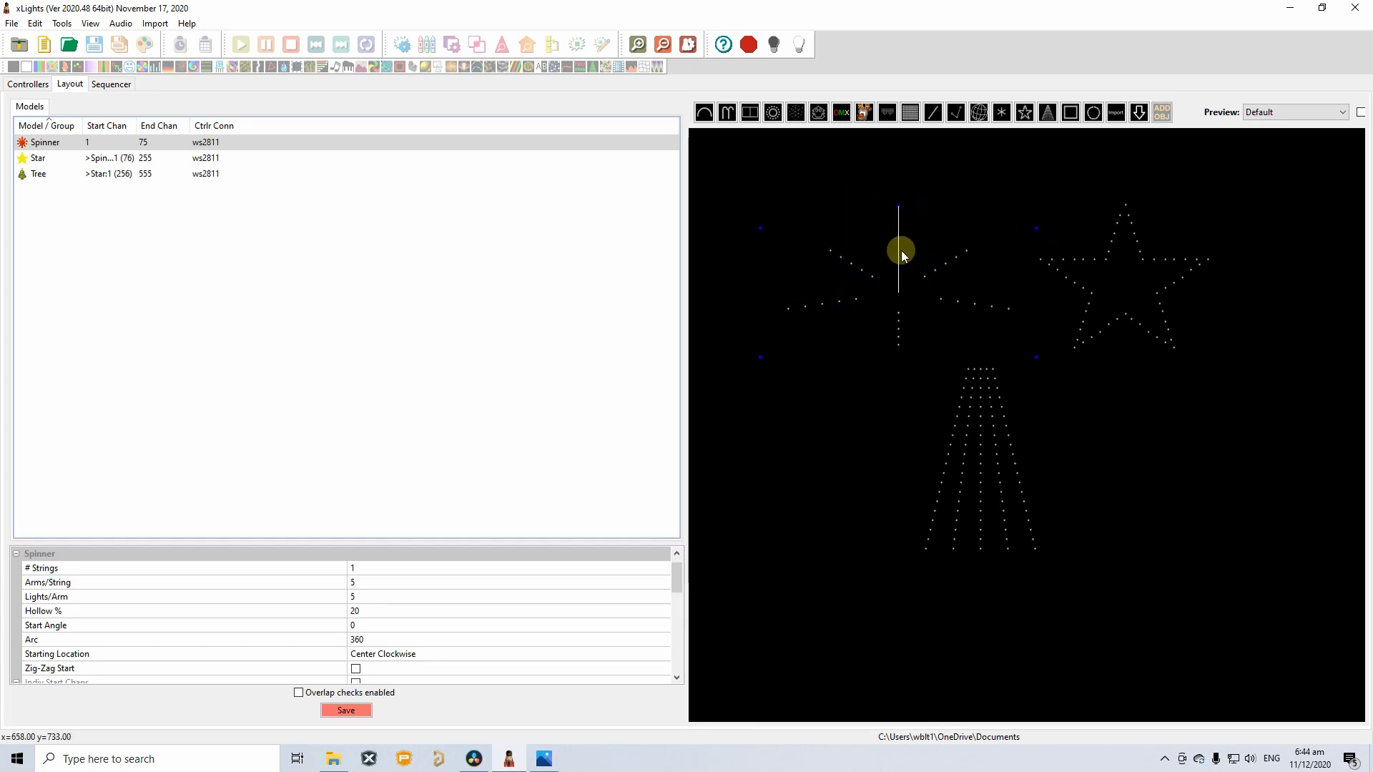
pyautogui.moveTo(903, 286); pyautogui.dragTo(808, 303)
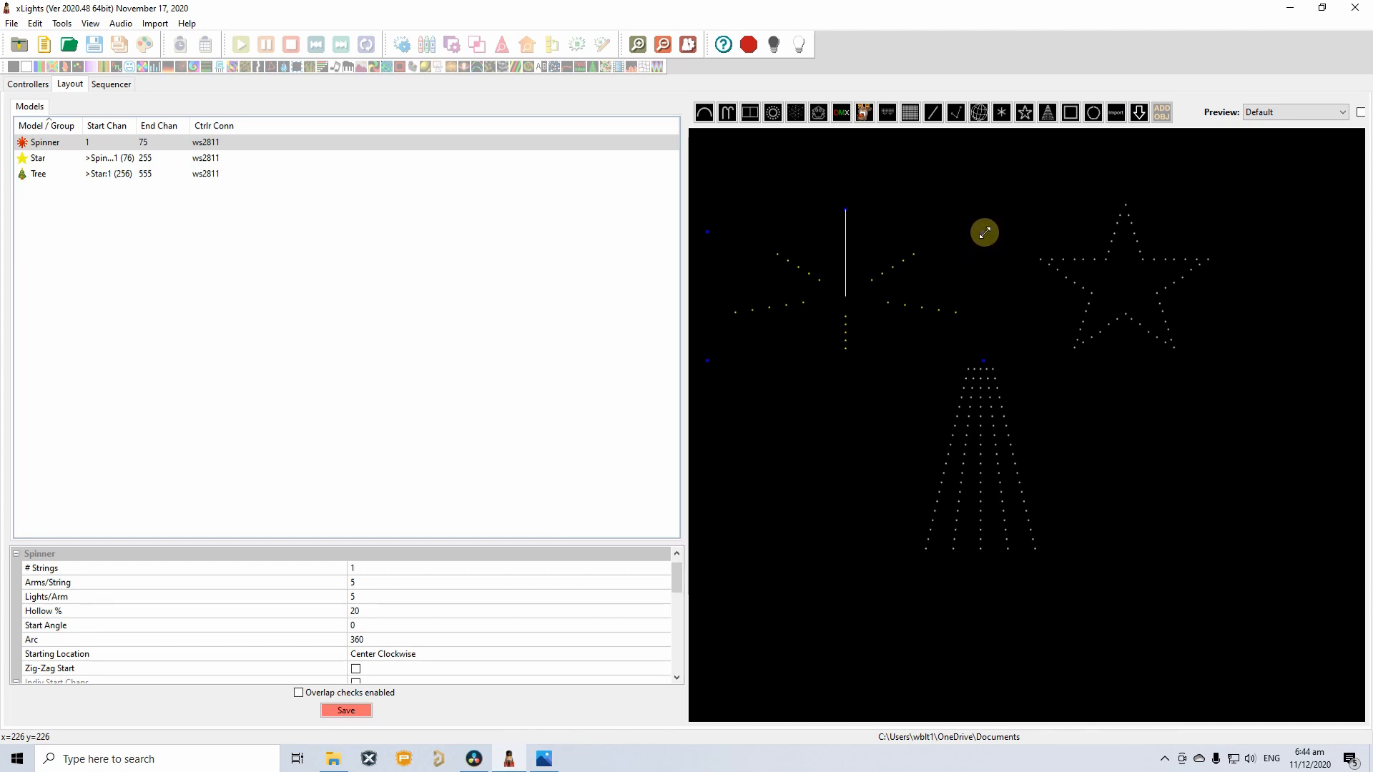
pyautogui.moveTo(985, 232); pyautogui.dragTo(946, 219)
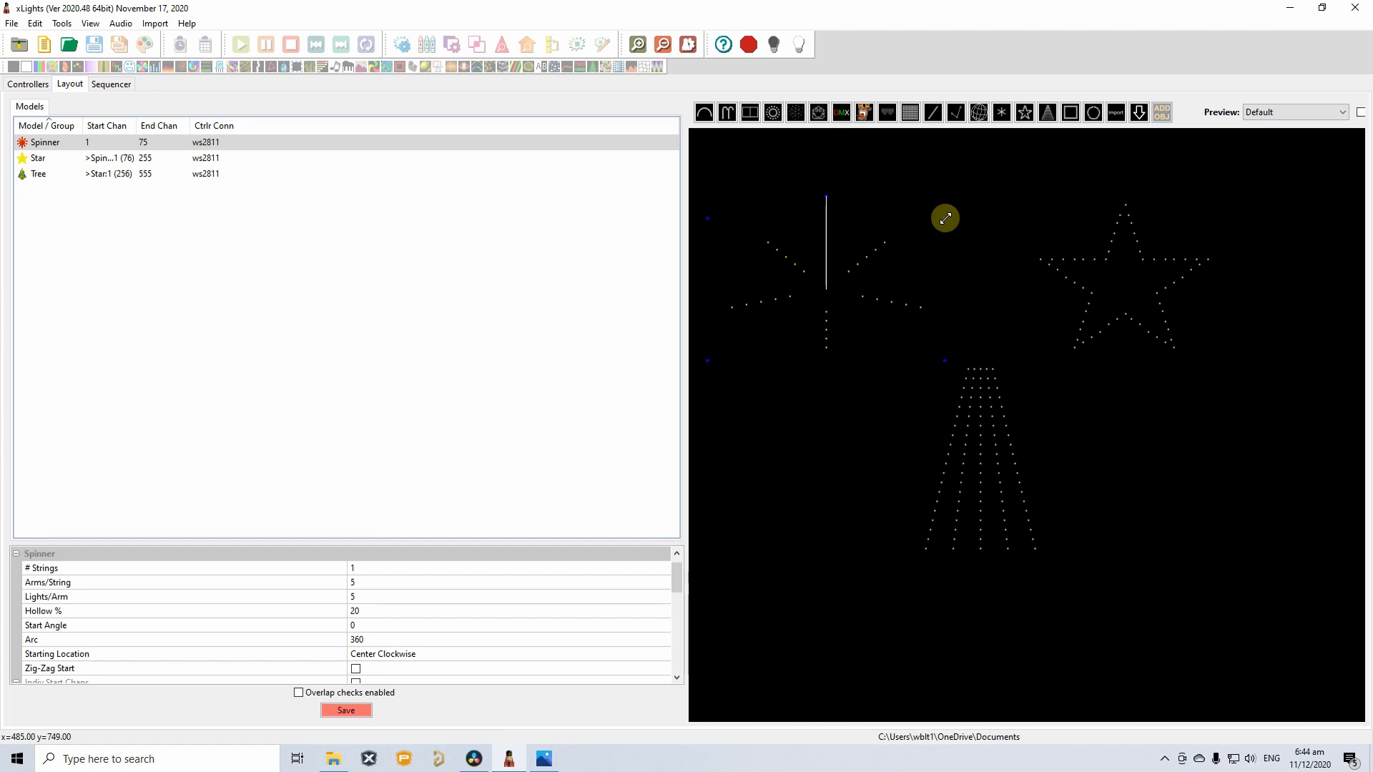
pyautogui.moveTo(944, 217); pyautogui.dragTo(900, 254)
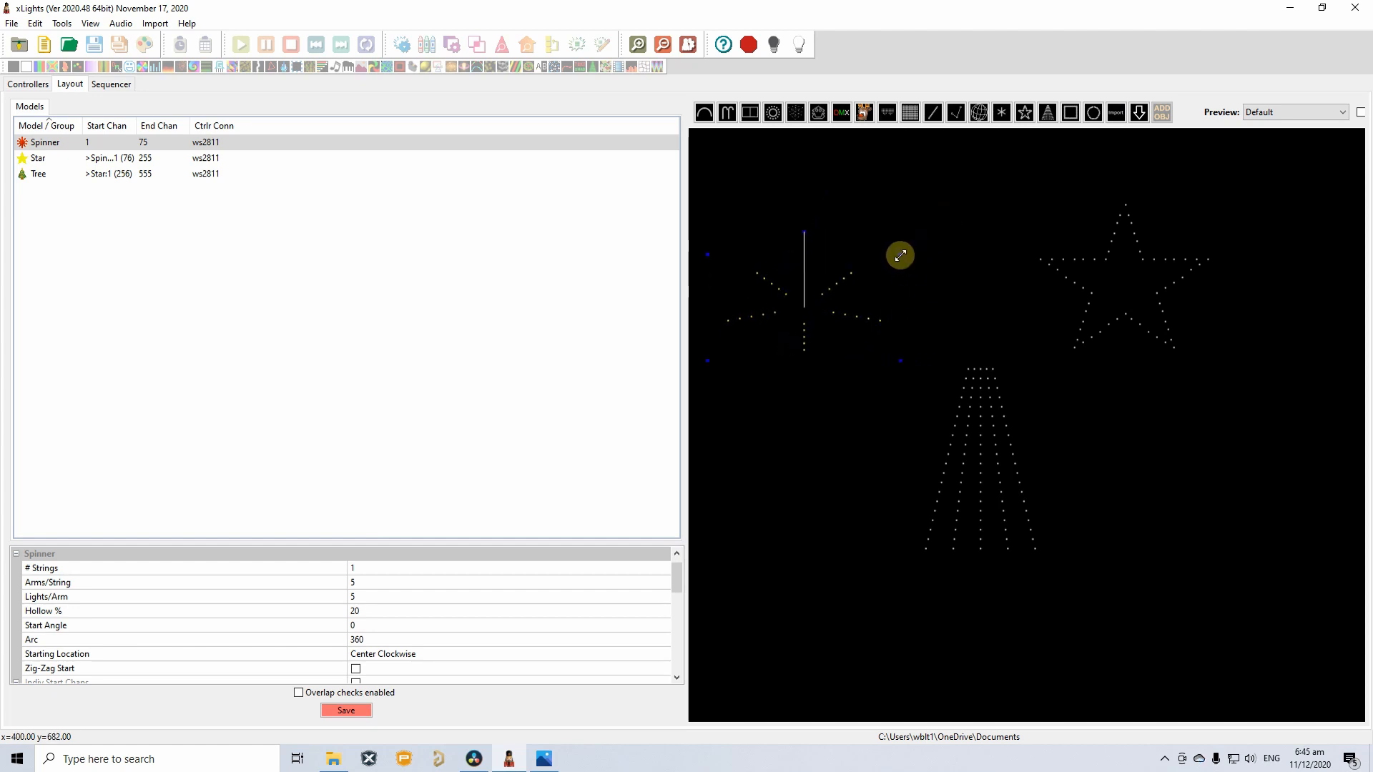
pyautogui.moveTo(900, 255); pyautogui.dragTo(784, 221)
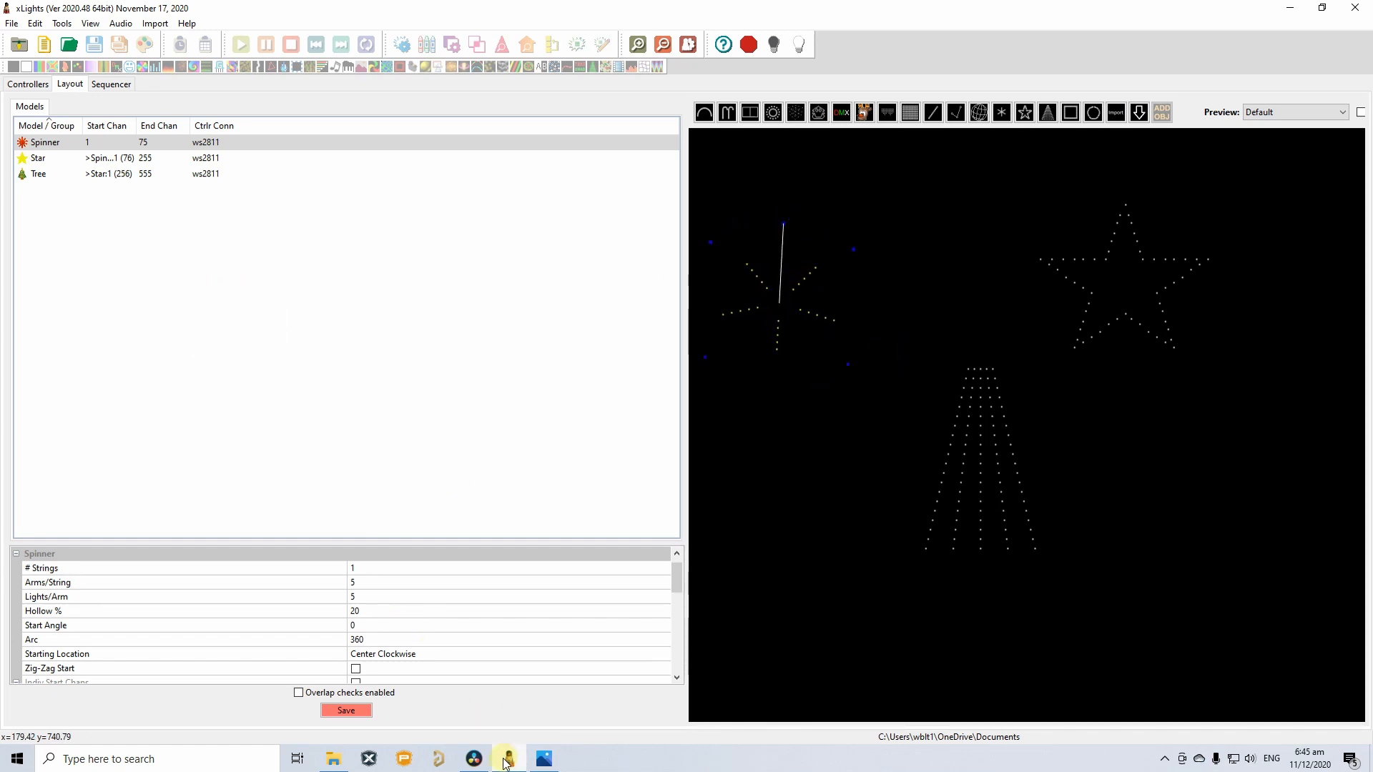
# Compare against the comet photo and glance at the Spinner's wiring diagram.
pyautogui.click(545, 758)
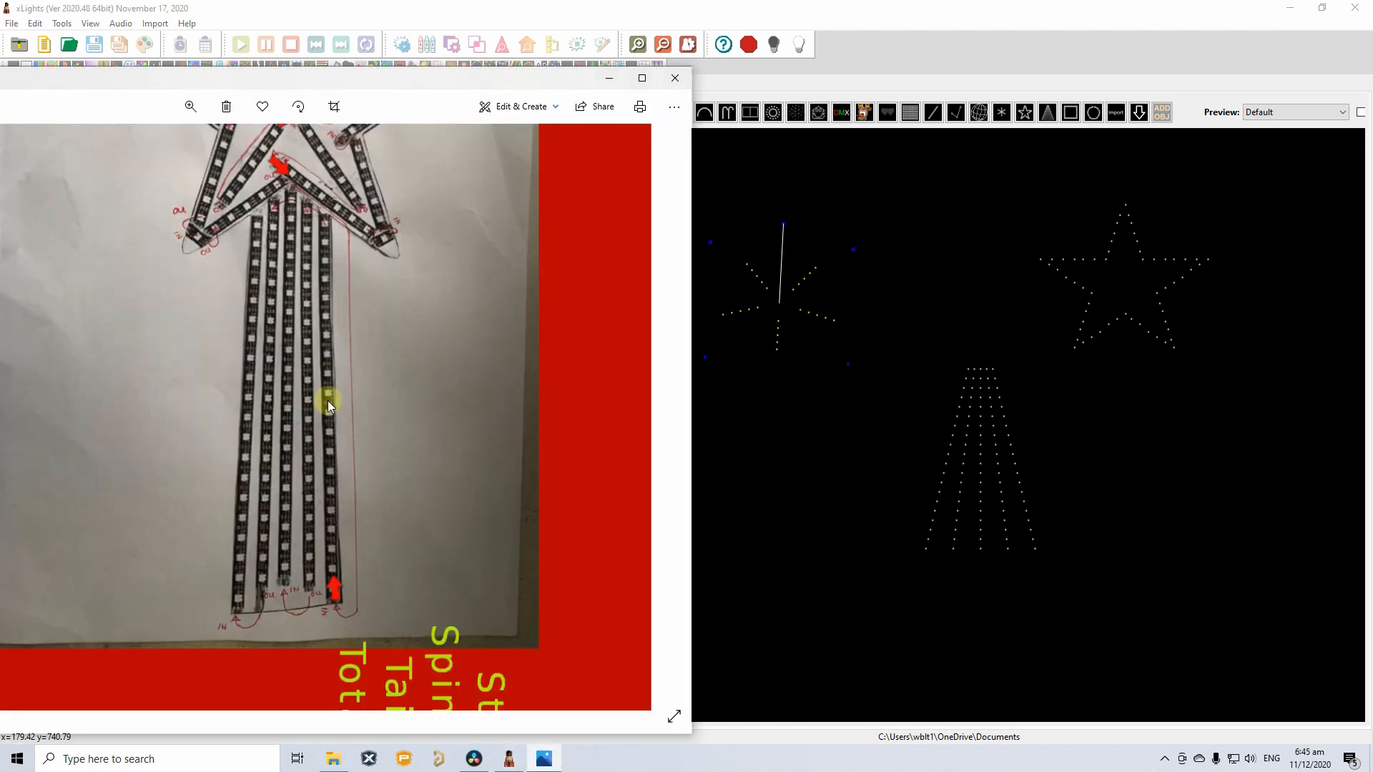
pyautogui.scroll(-3, 363, 376)
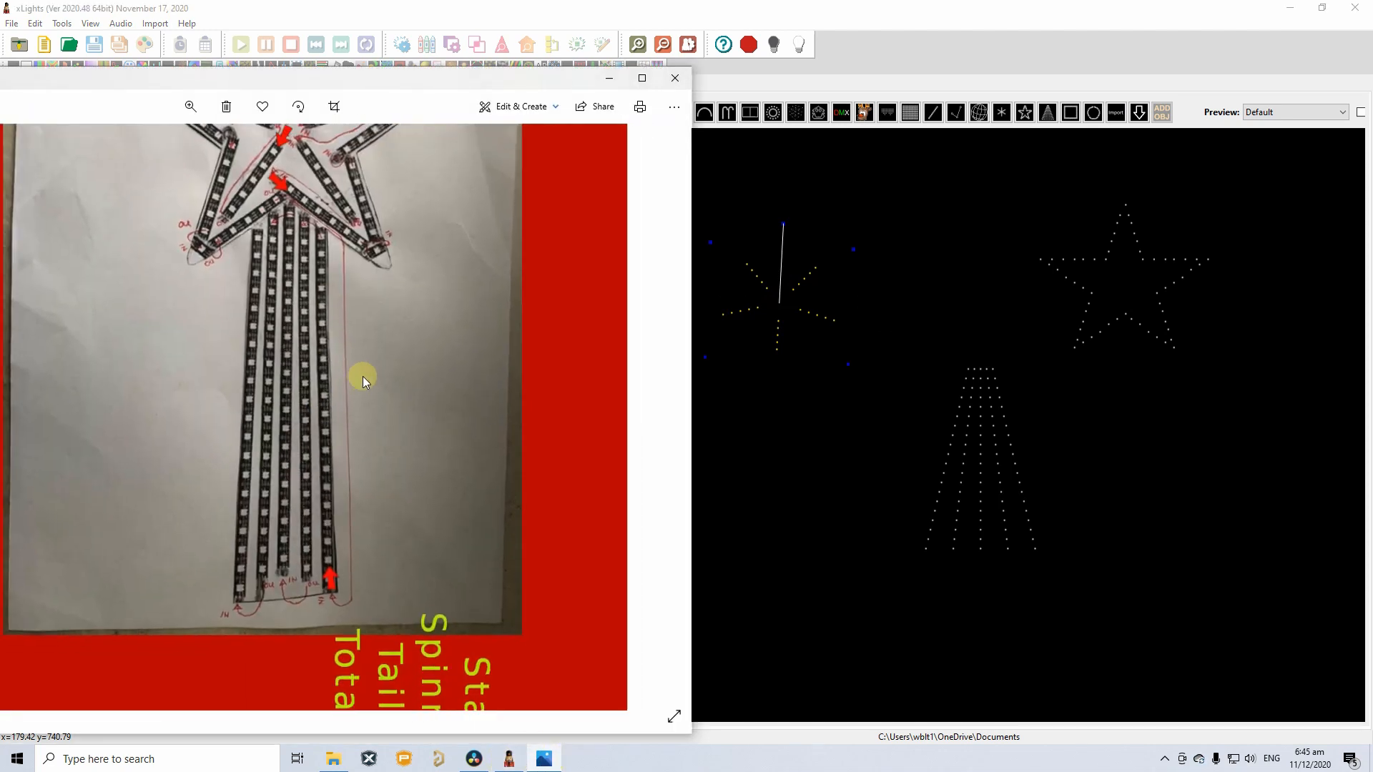
pyautogui.rightClick(780, 325)
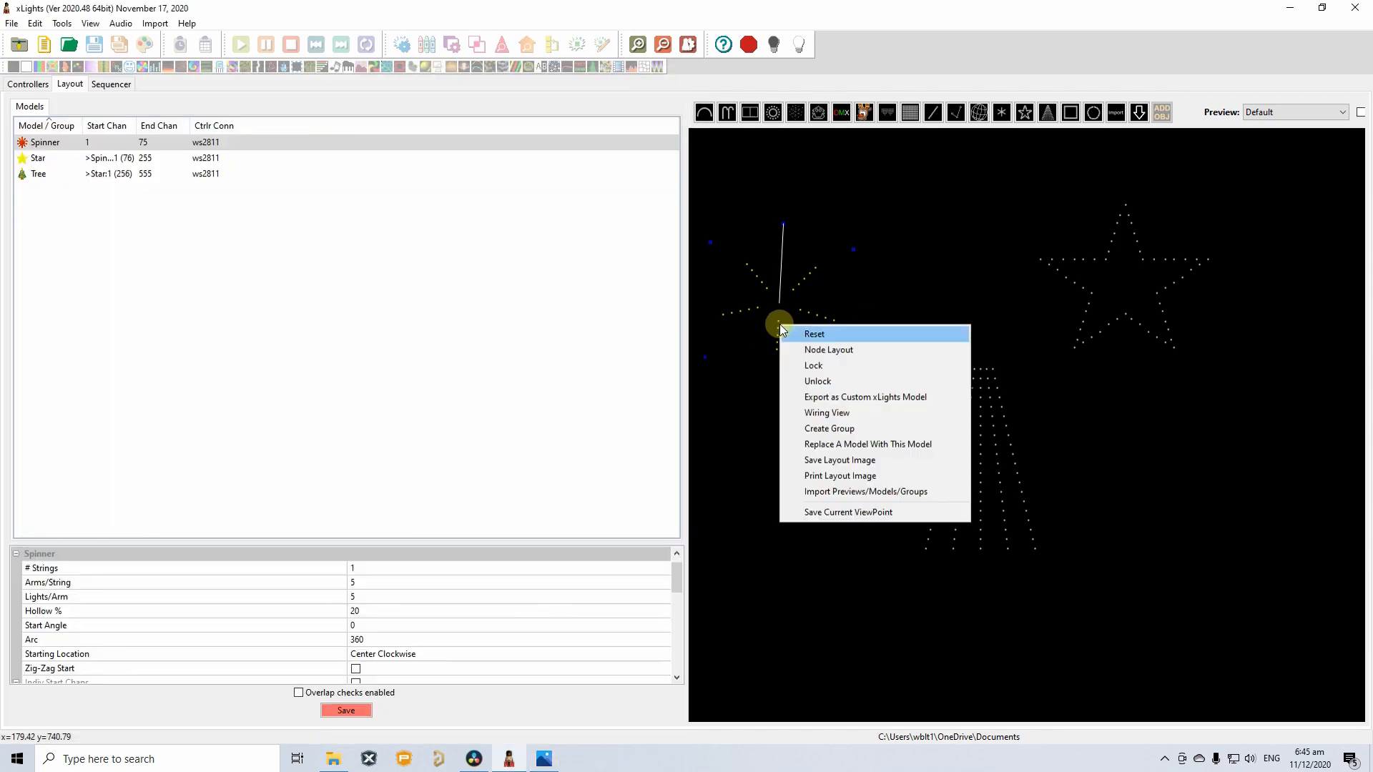
pyautogui.click(828, 413)
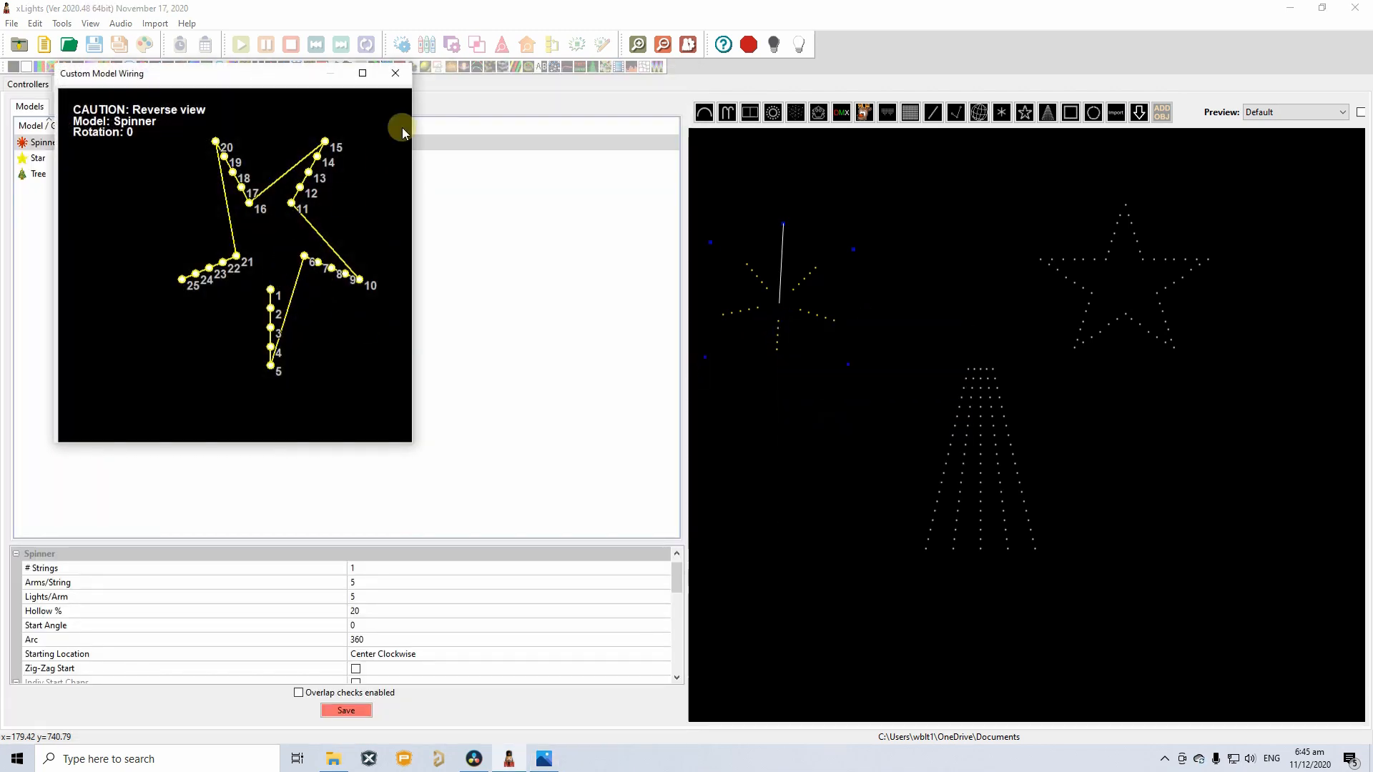
pyautogui.click(395, 72)
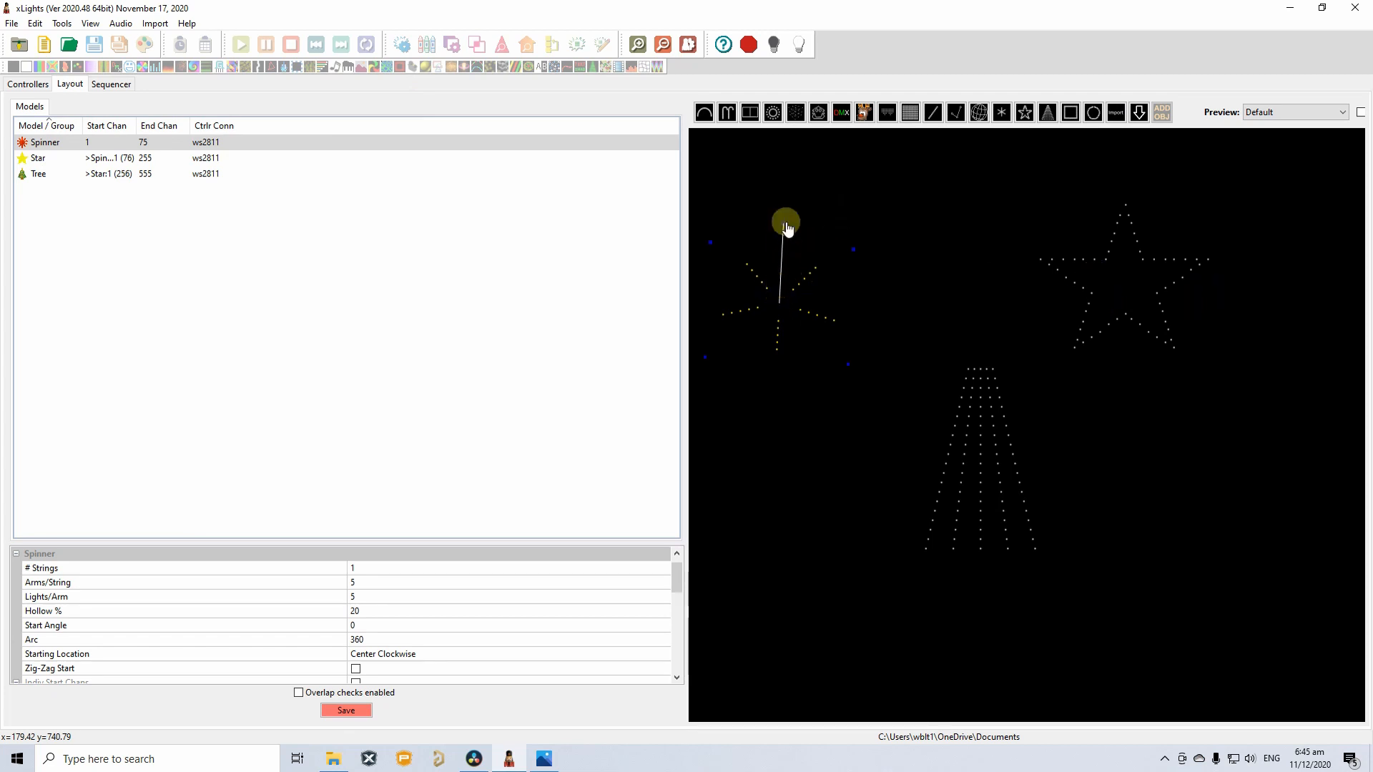
# Move, rotate and enlarge the Spinner so it sits centred inside the Star.
pyautogui.moveTo(787, 281); pyautogui.dragTo(848, 273)
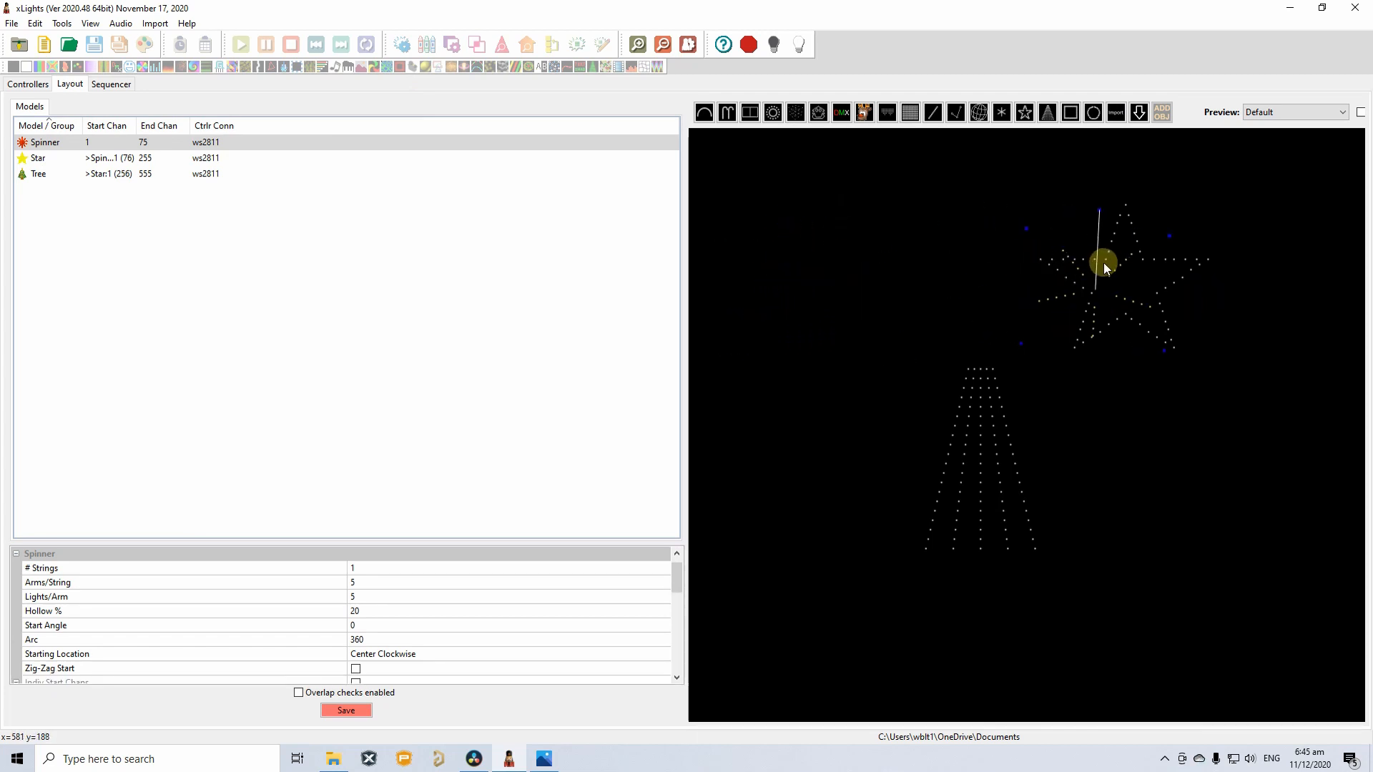
pyautogui.moveTo(1104, 266); pyautogui.dragTo(897, 270)
pyautogui.moveTo(1075, 252); pyautogui.dragTo(1054, 259)
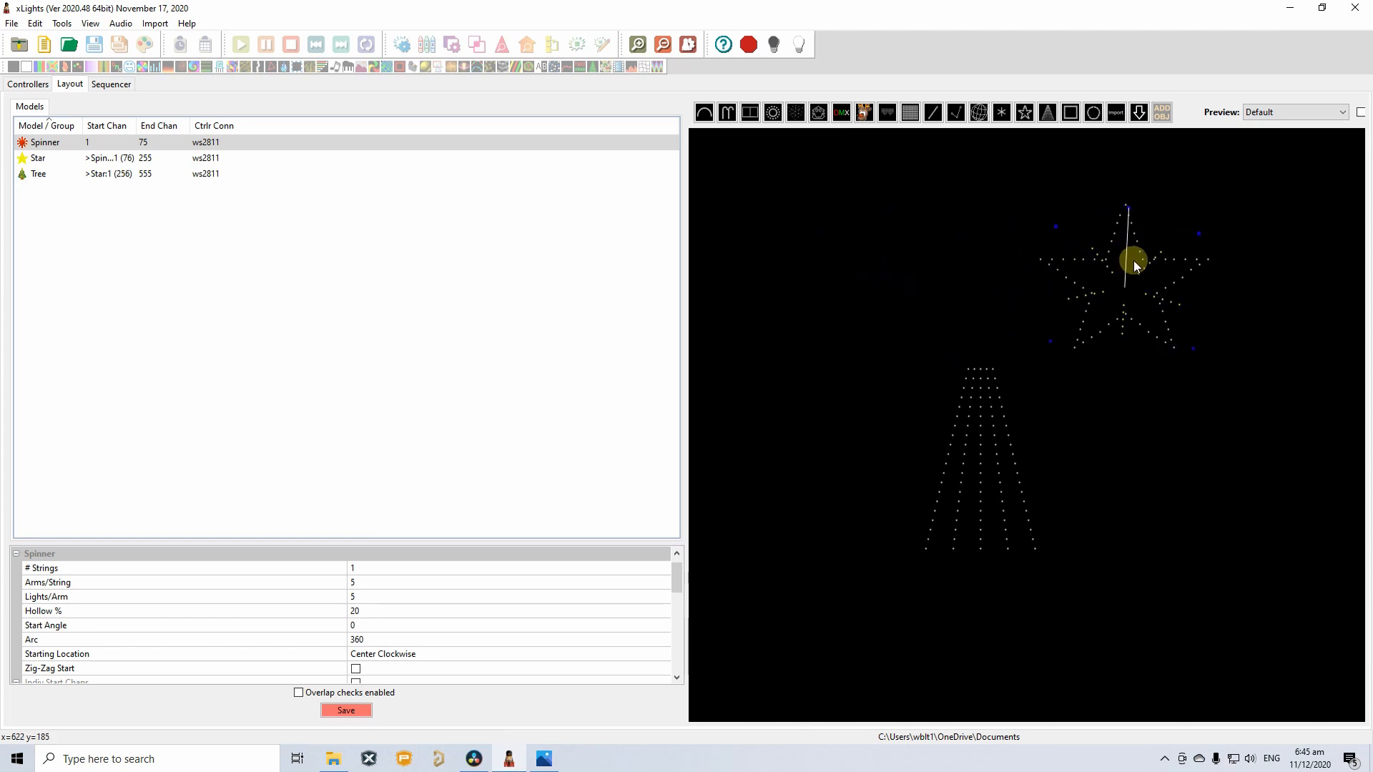
pyautogui.scroll(4, 1176, 265)
pyautogui.moveTo(1107, 181); pyautogui.dragTo(1177, 205)
pyautogui.moveTo(1235, 294); pyautogui.dragTo(1261, 246)
pyautogui.moveTo(1171, 257)
pyautogui.mouseDown()
pyautogui.moveTo(1164, 247)
pyautogui.moveTo(1155, 271)
pyautogui.mouseUp()
# Shift and resize the Star around the Spinner.
pyautogui.moveTo(1254, 256); pyautogui.dragTo(1244, 253)
pyautogui.moveTo(1151, 233); pyautogui.dragTo(1148, 229)
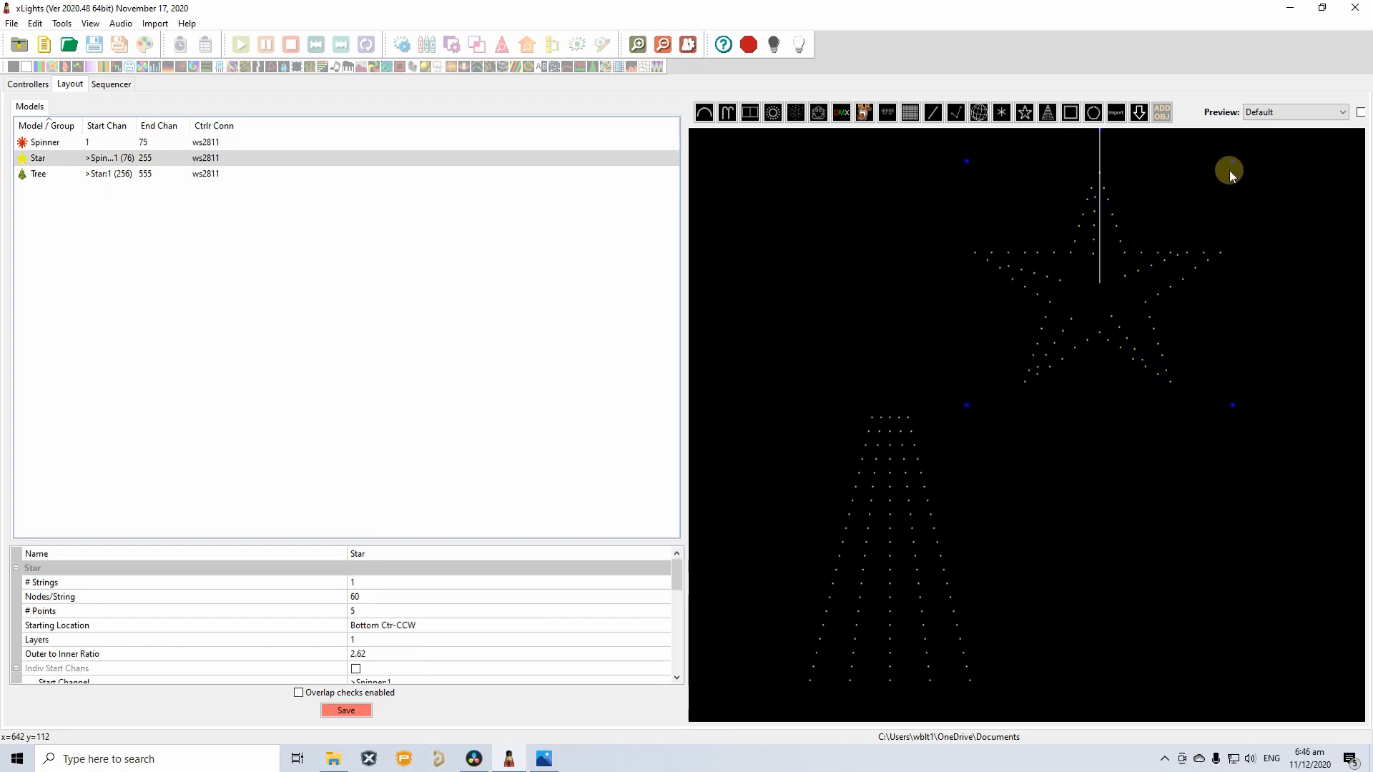
pyautogui.moveTo(1229, 170); pyautogui.dragTo(1217, 170)
pyautogui.click(1164, 250)
pyautogui.moveTo(1140, 224); pyautogui.dragTo(1148, 221)
# Move the Tree directly below the Star and narrow it to fit.
pyautogui.moveTo(1230, 161); pyautogui.dragTo(1227, 168)
pyautogui.click(1173, 258)
pyautogui.moveTo(890, 543); pyautogui.dragTo(1100, 489)
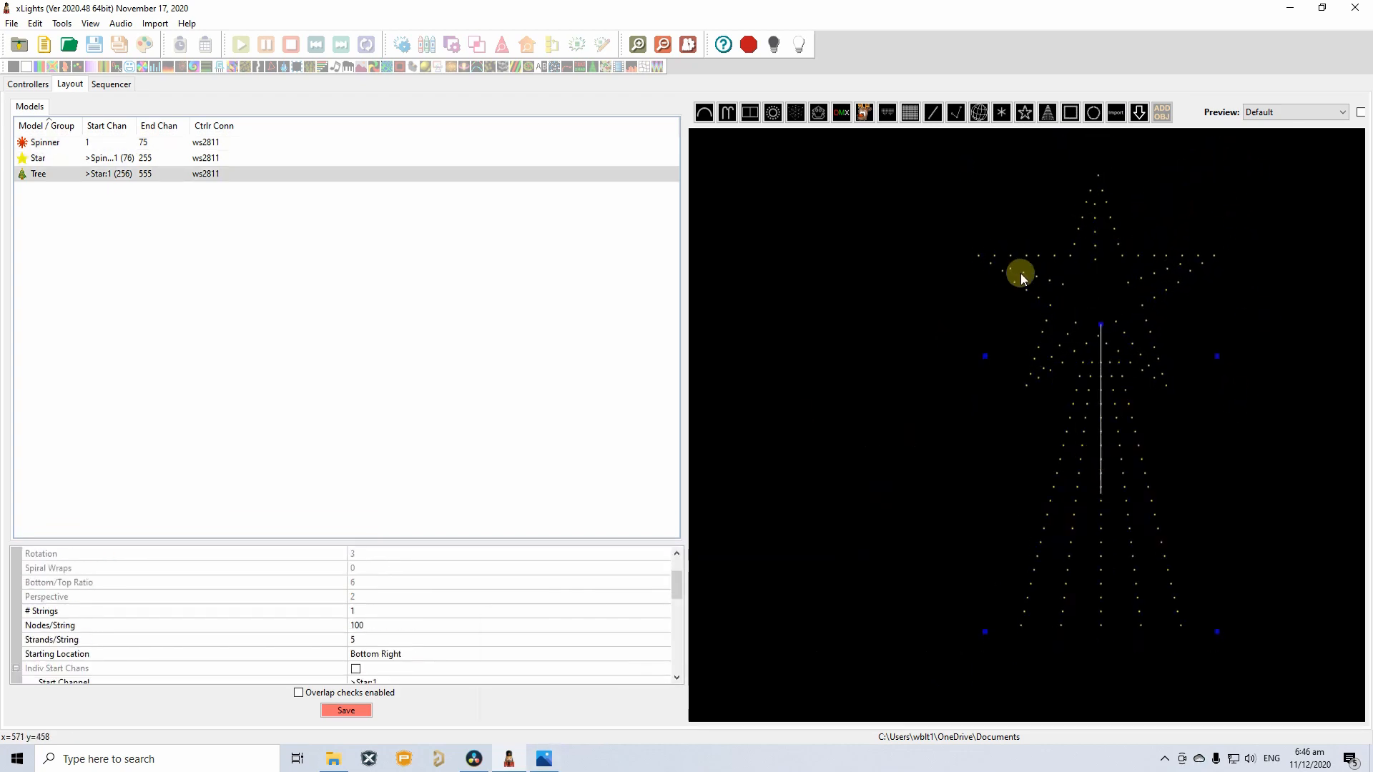
pyautogui.click(545, 759)
pyautogui.moveTo(1217, 356); pyautogui.dragTo(1192, 355)
pyautogui.scroll(-1, 1115, 353)
# Save the layout and nudge the Spinner back into the Star, leaving nothing selected.
pyautogui.click(347, 710)
pyautogui.click(544, 759)
pyautogui.click(770, 411)
pyautogui.click(998, 361)
pyautogui.moveTo(1073, 329); pyautogui.dragTo(1020, 309)
pyautogui.scroll(4, 1019, 309)
pyautogui.click(877, 352)
pyautogui.scroll(-2, 877, 353)
pyautogui.click(1024, 457)
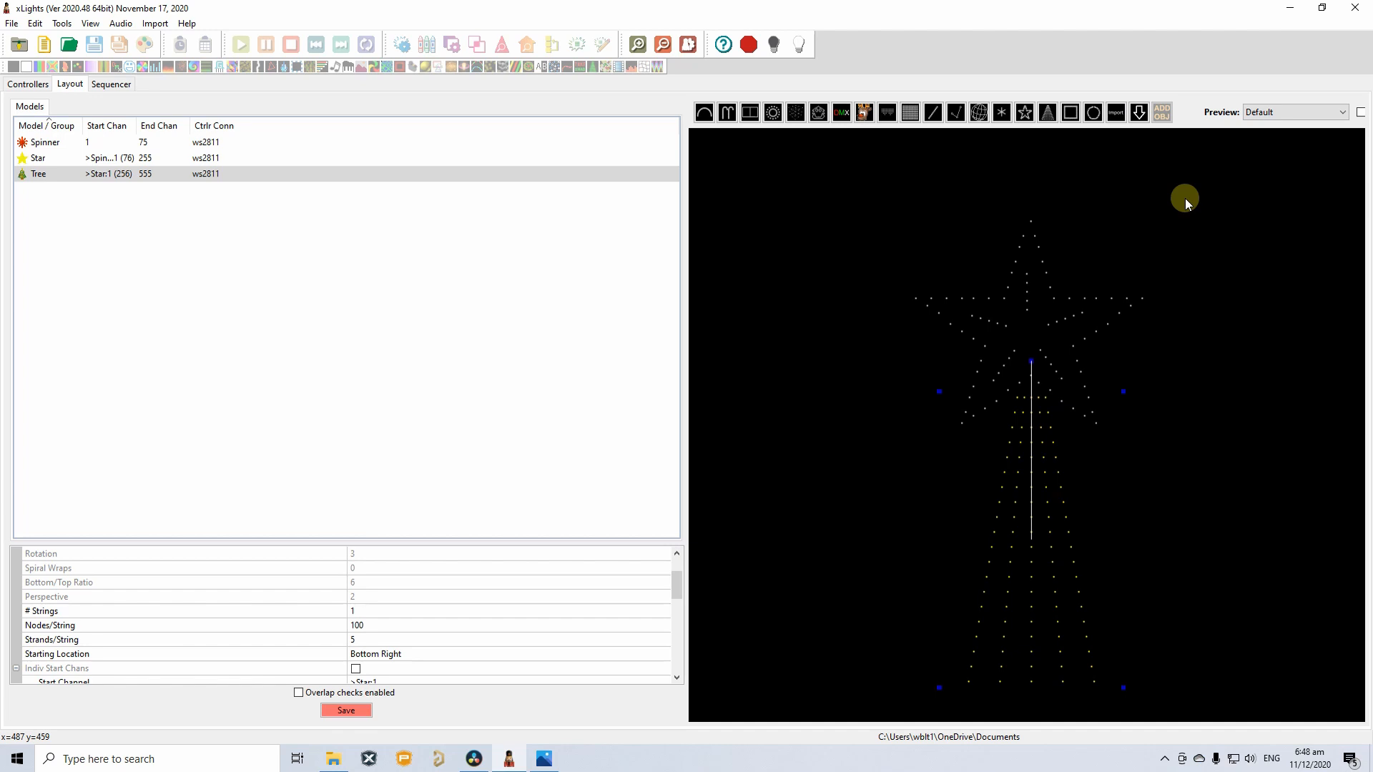
pyautogui.click(797, 327)
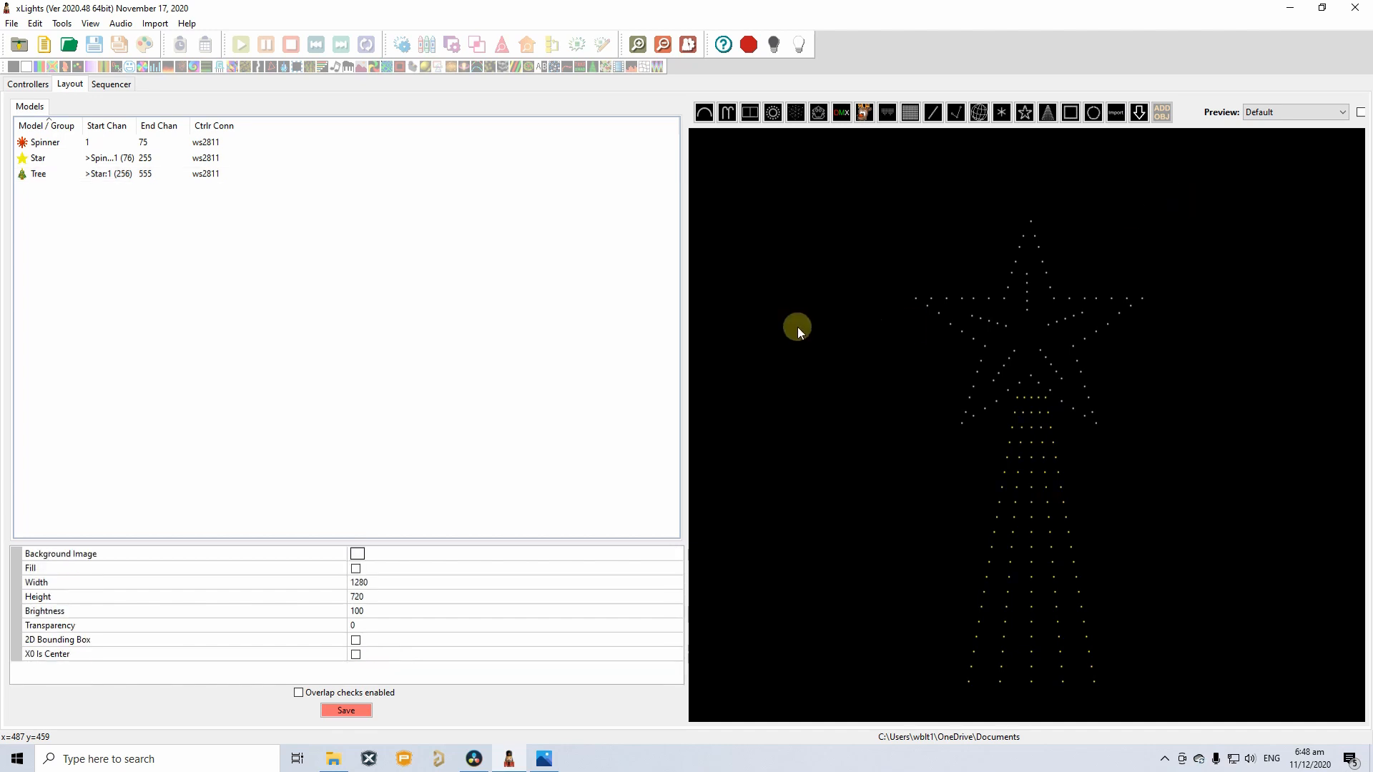
# Save the layout and check channel ends: Spinner 75, Star 255, Tree 555.
pyautogui.click(355, 715)
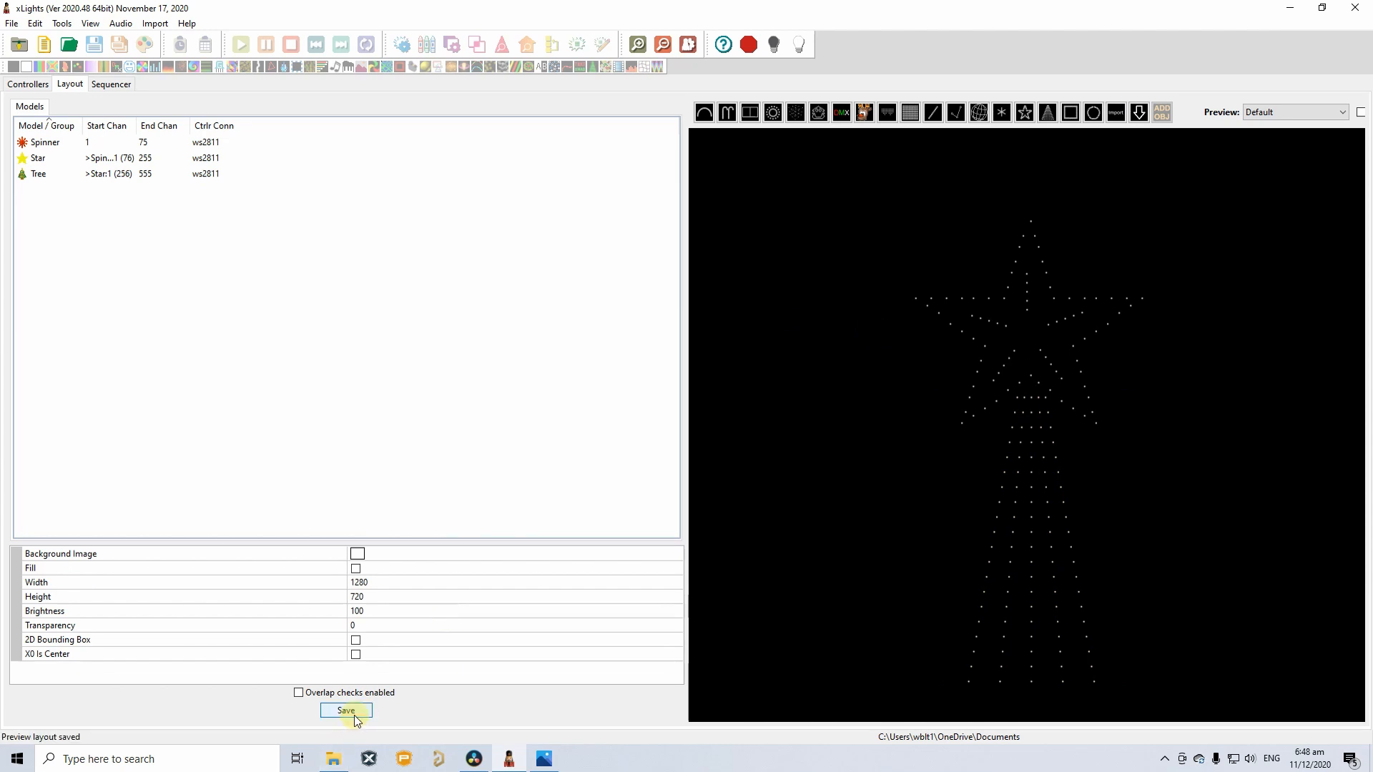
pyautogui.click(43, 145)
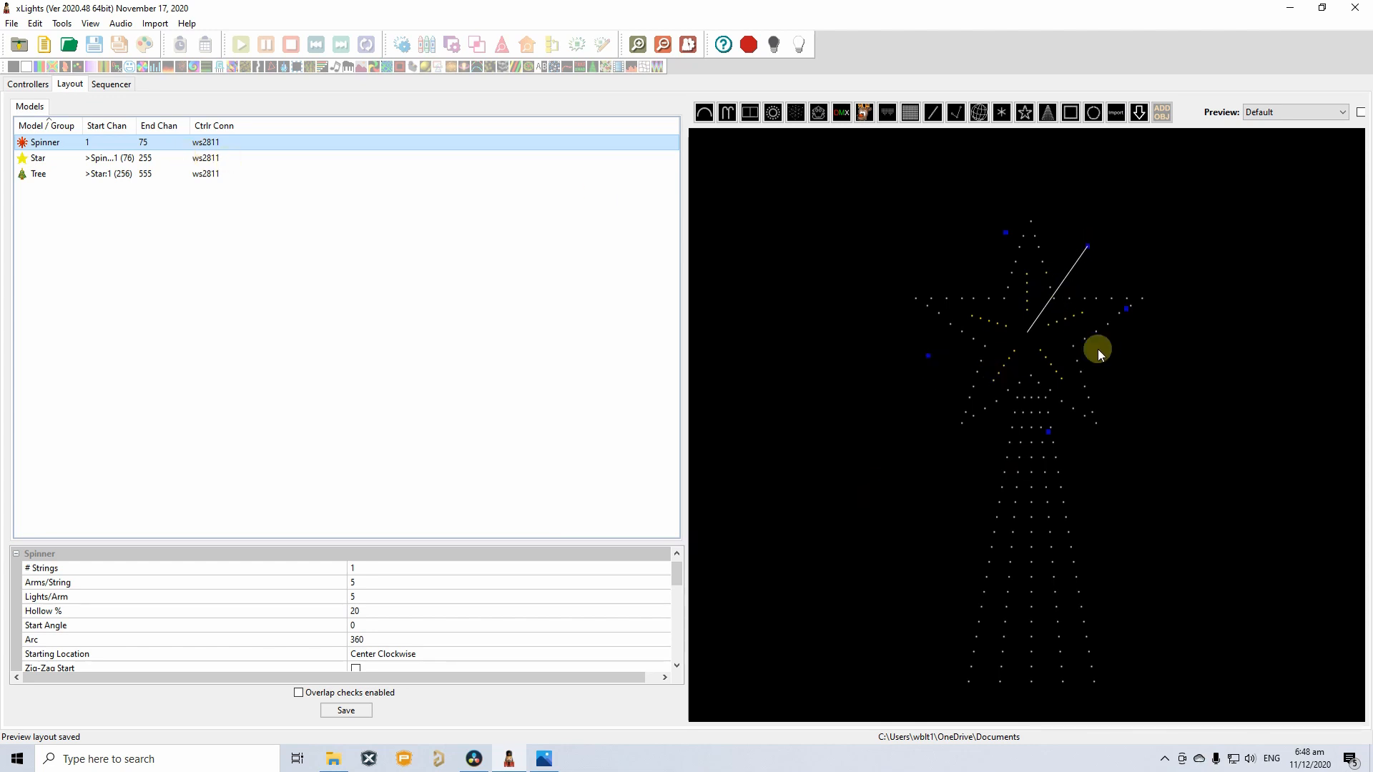
pyautogui.moveTo(123, 159)
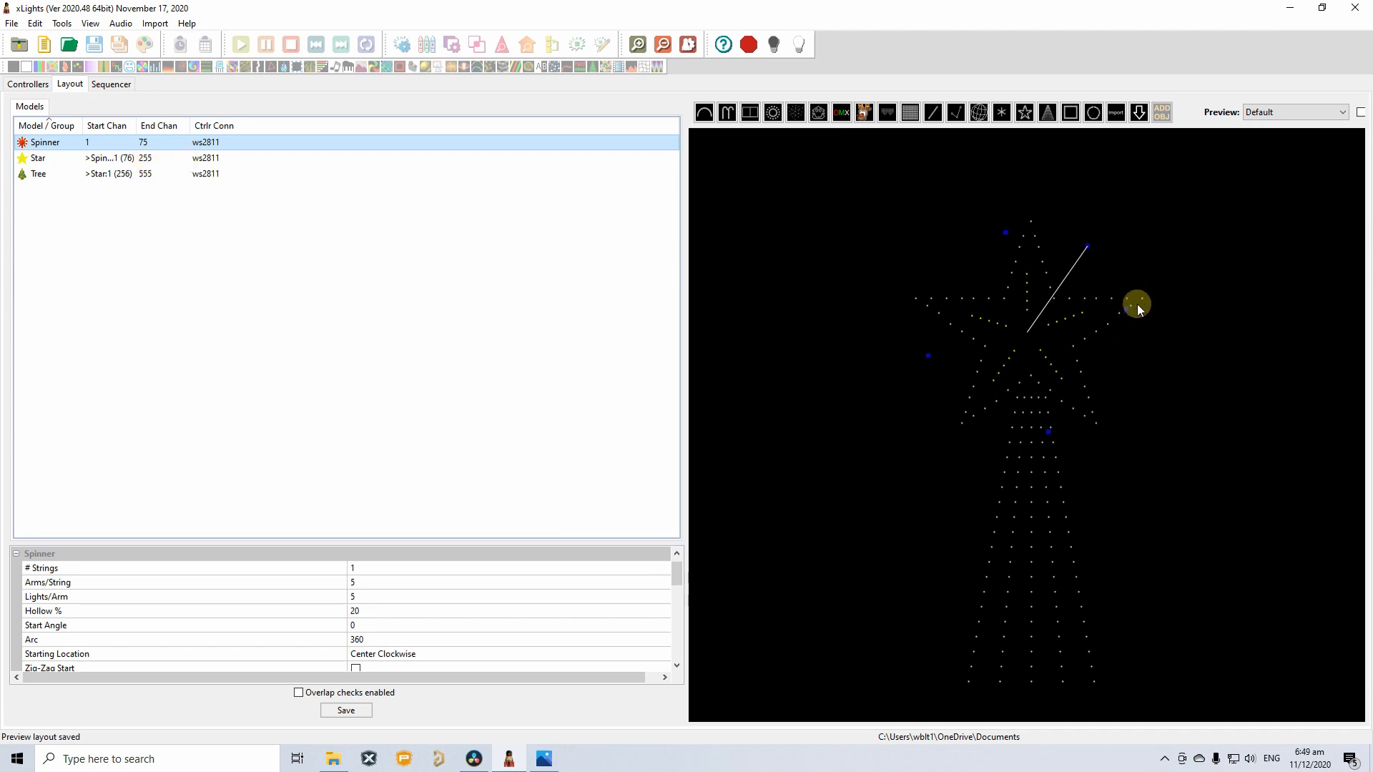
pyautogui.moveTo(148, 179)
pyautogui.click(1058, 633)
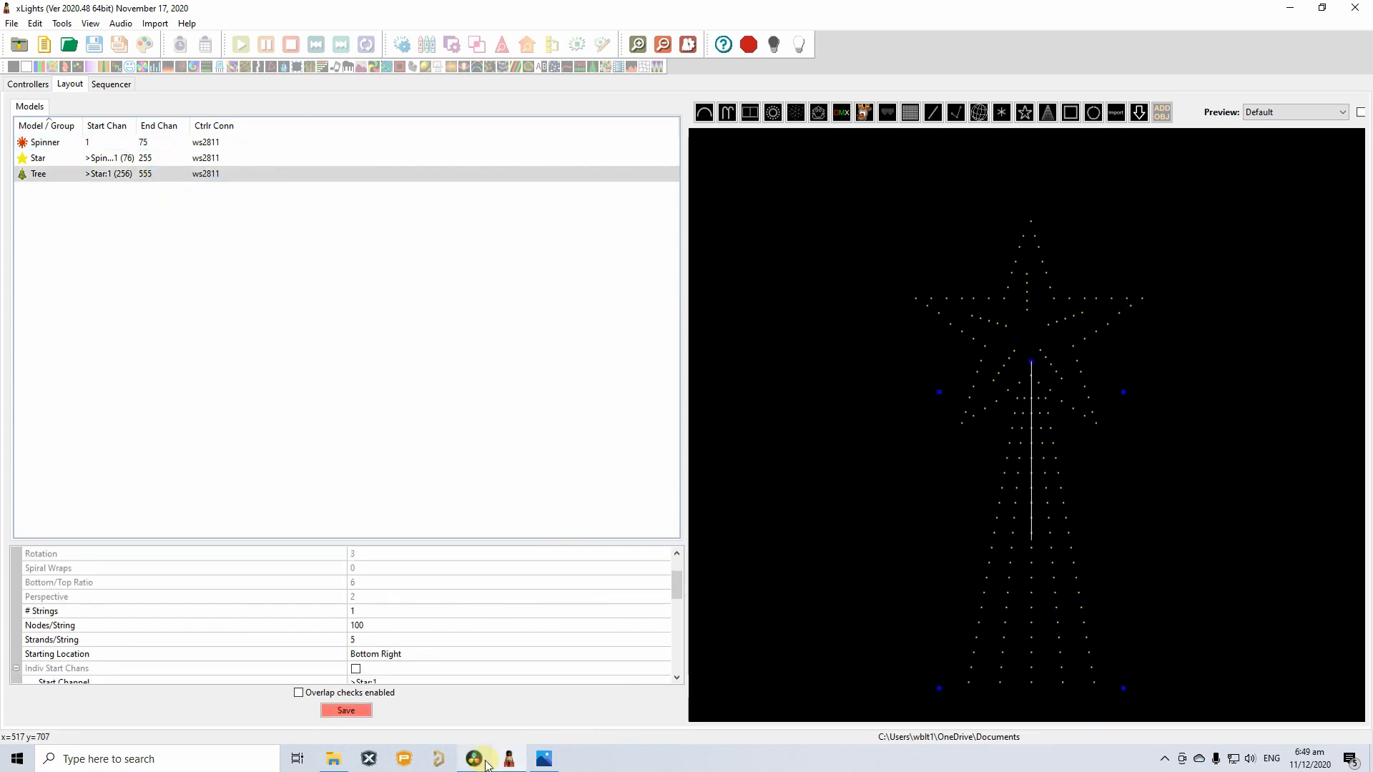
# Bring up the reference photo, minimise it, and save the xLights layout.
pyautogui.click(543, 762)
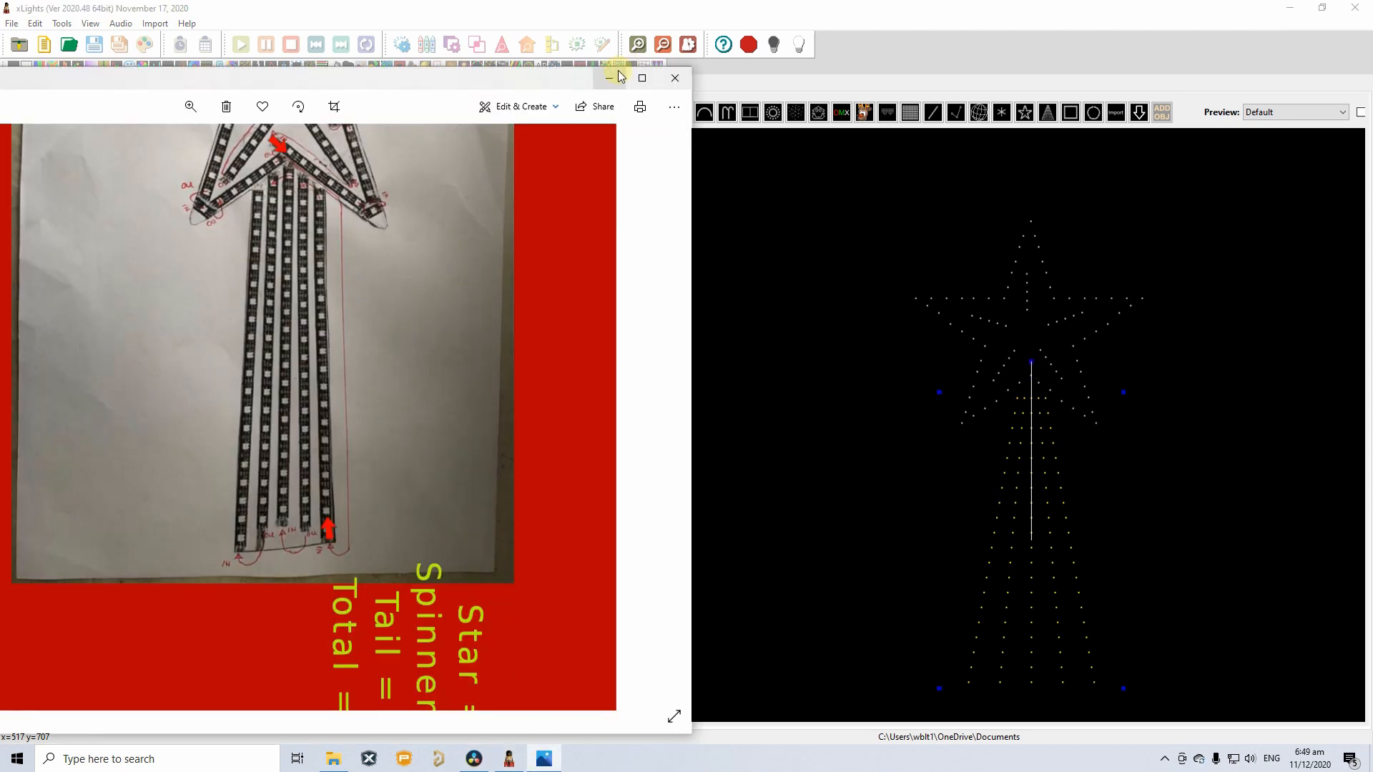
pyautogui.click(613, 75)
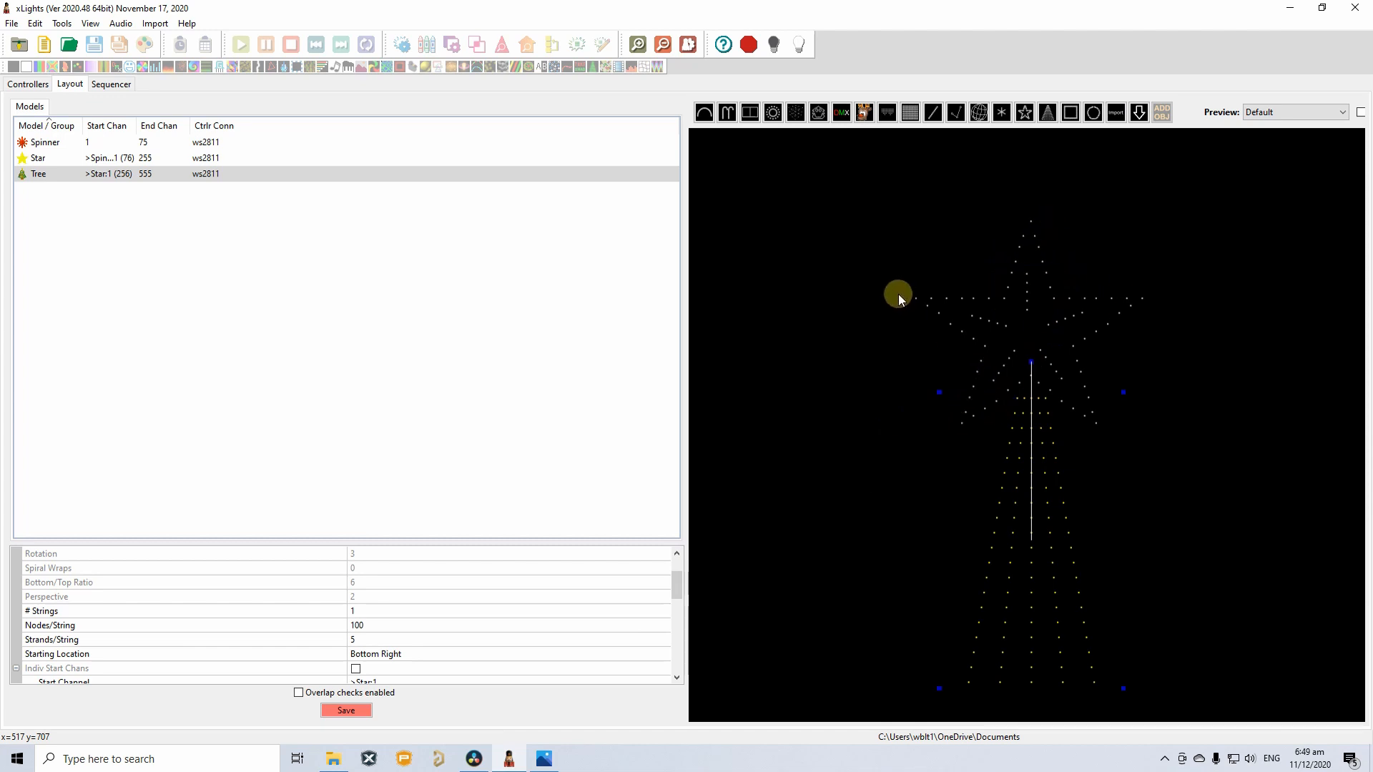
pyautogui.click(357, 712)
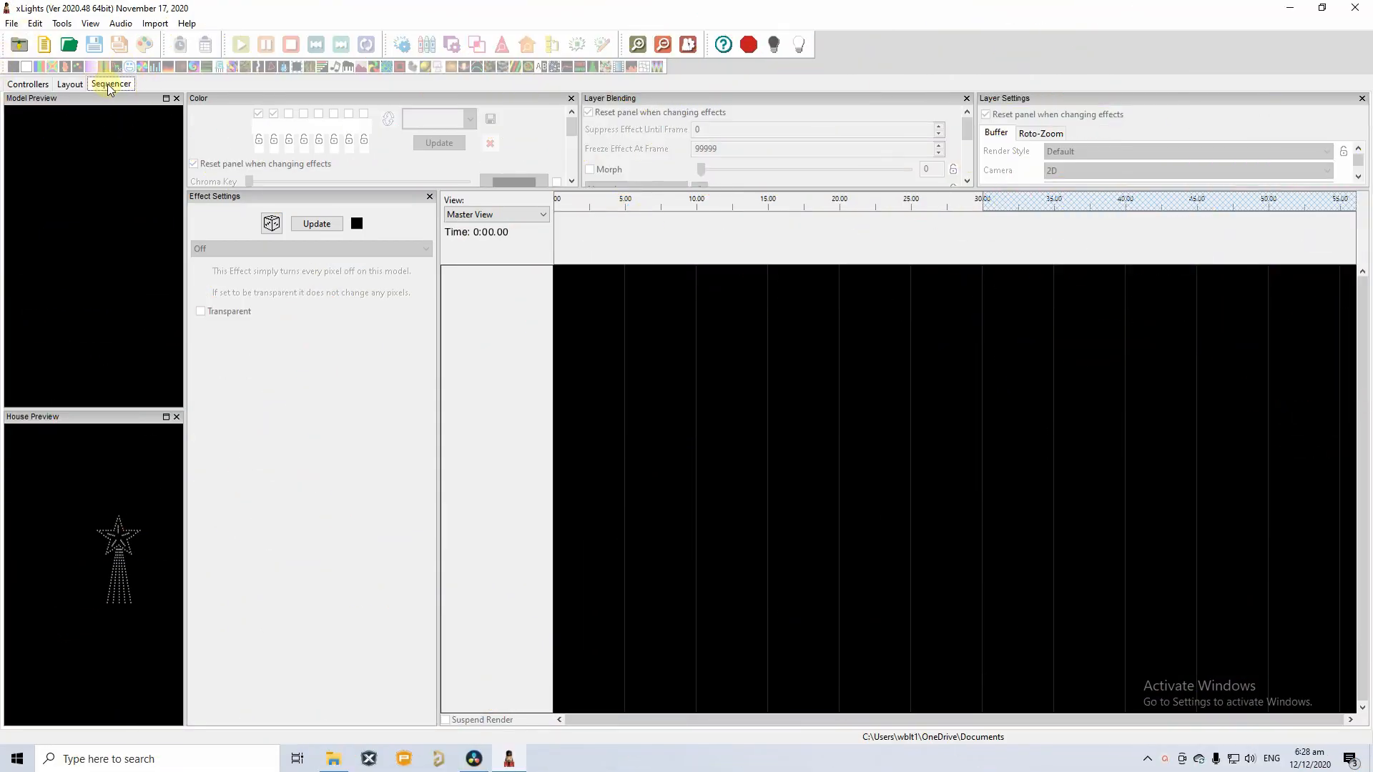
# Open the saved xlightscomet.xsq sequence from the Documents\Xlights folder.
pyautogui.click(14, 24)
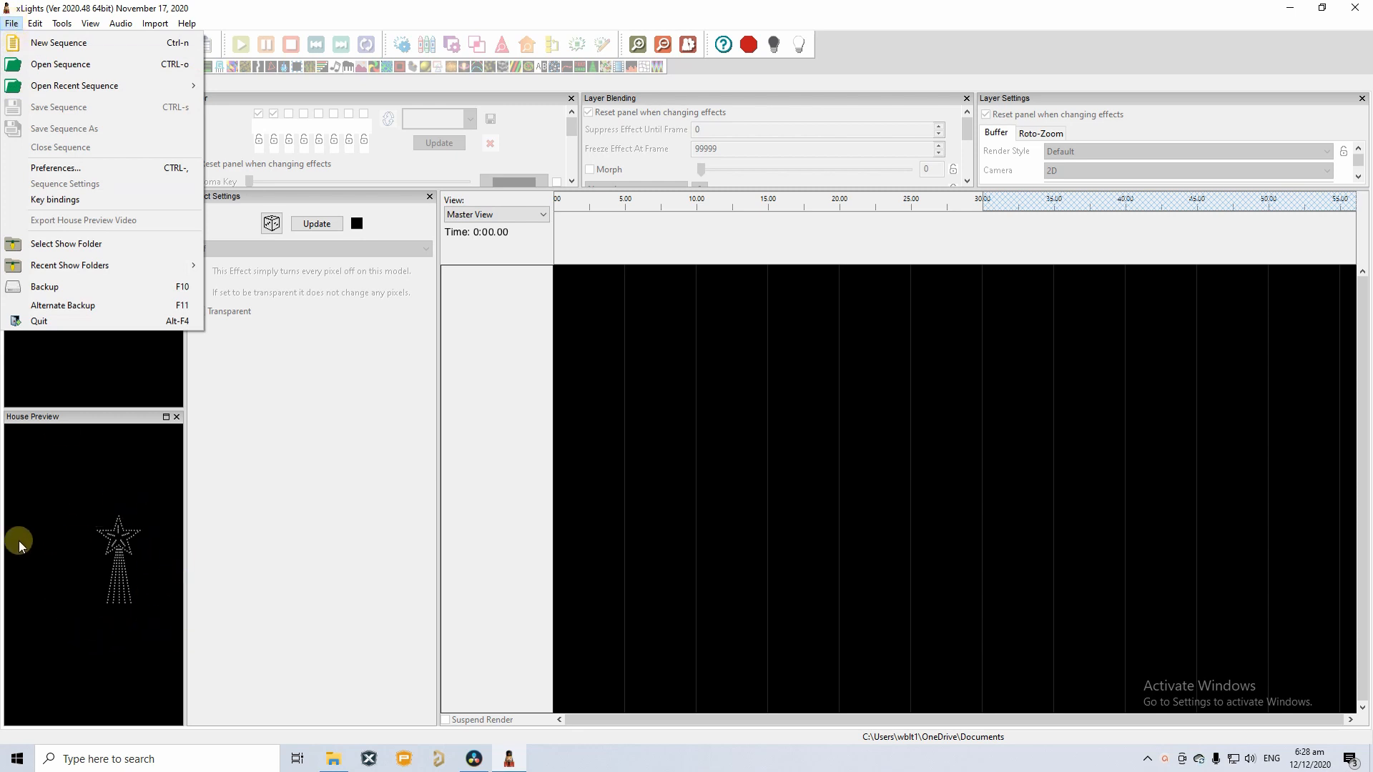
pyautogui.click(98, 66)
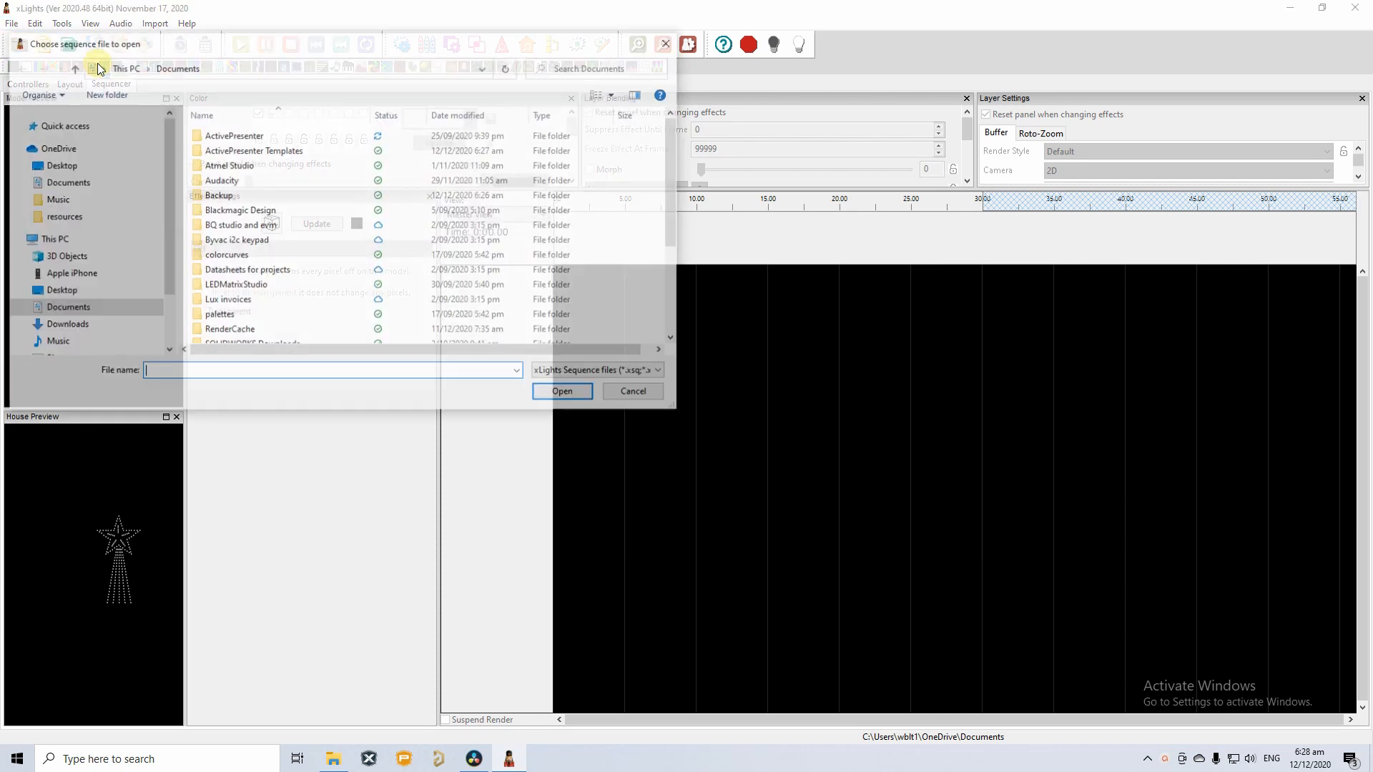
pyautogui.scroll(-2, 372, 300)
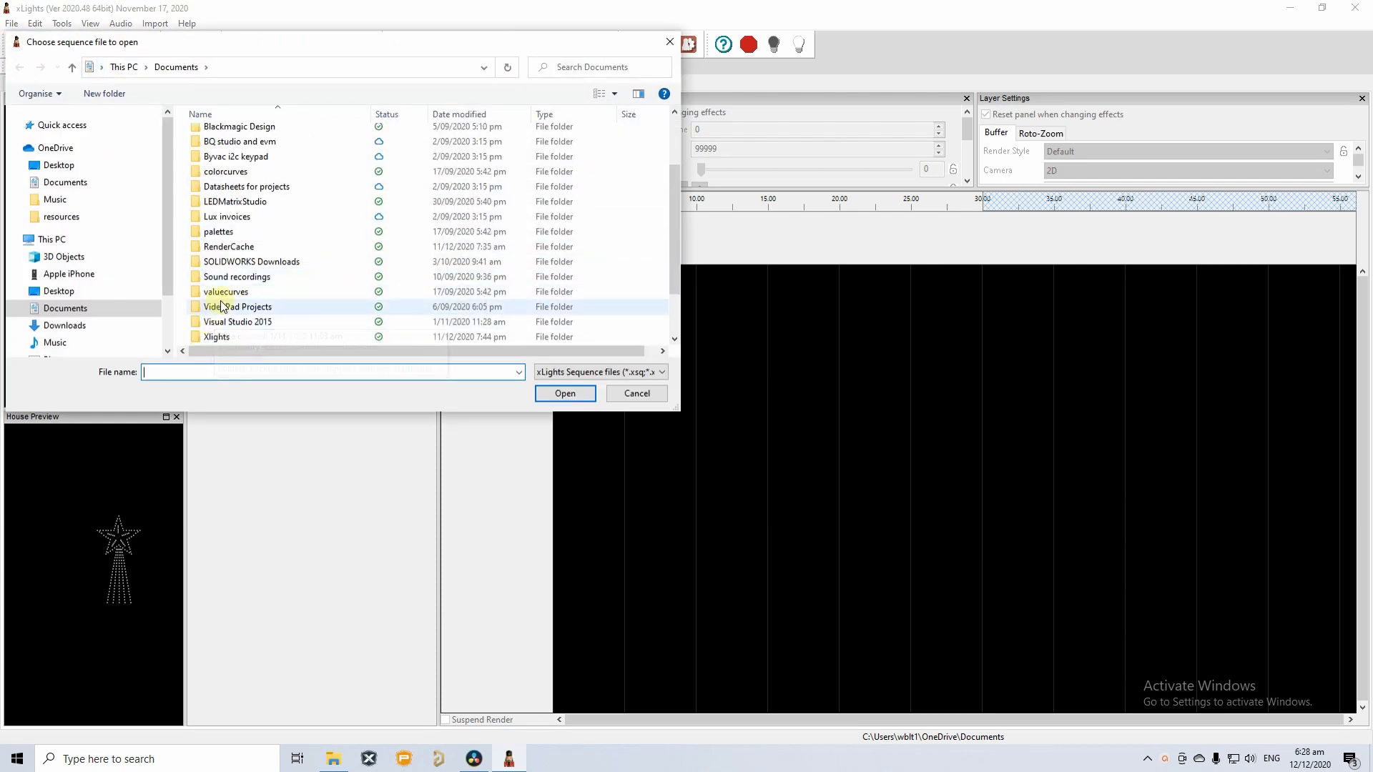
pyautogui.doubleClick(220, 337)
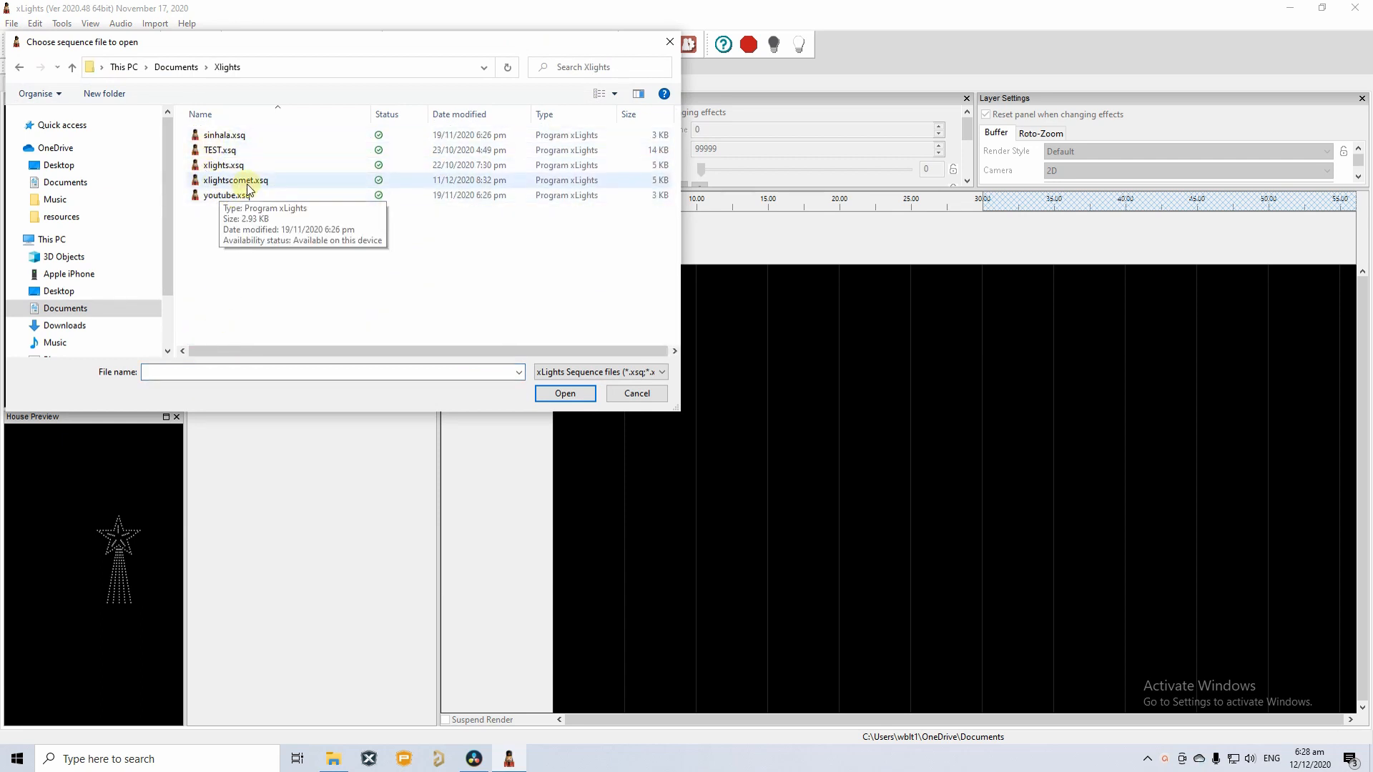
pyautogui.click(229, 181)
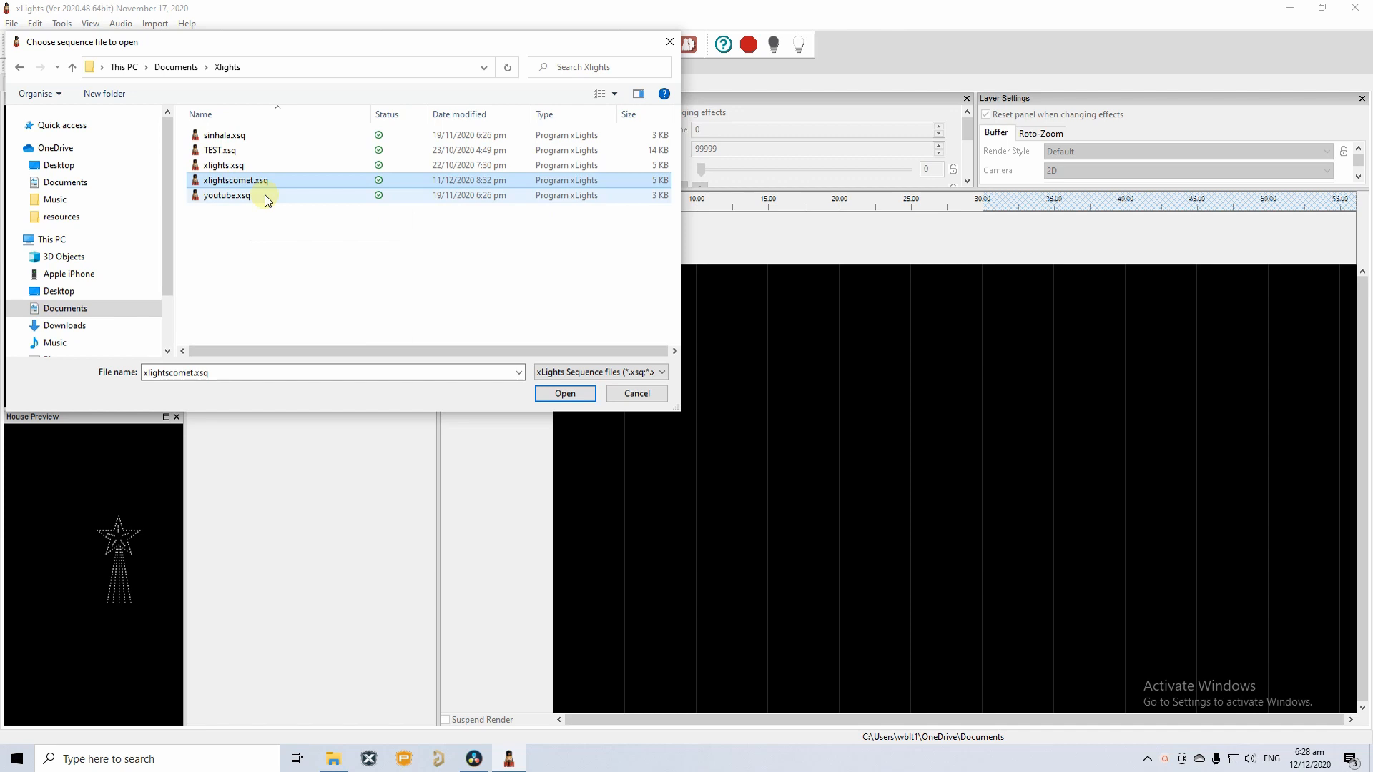
pyautogui.click(556, 393)
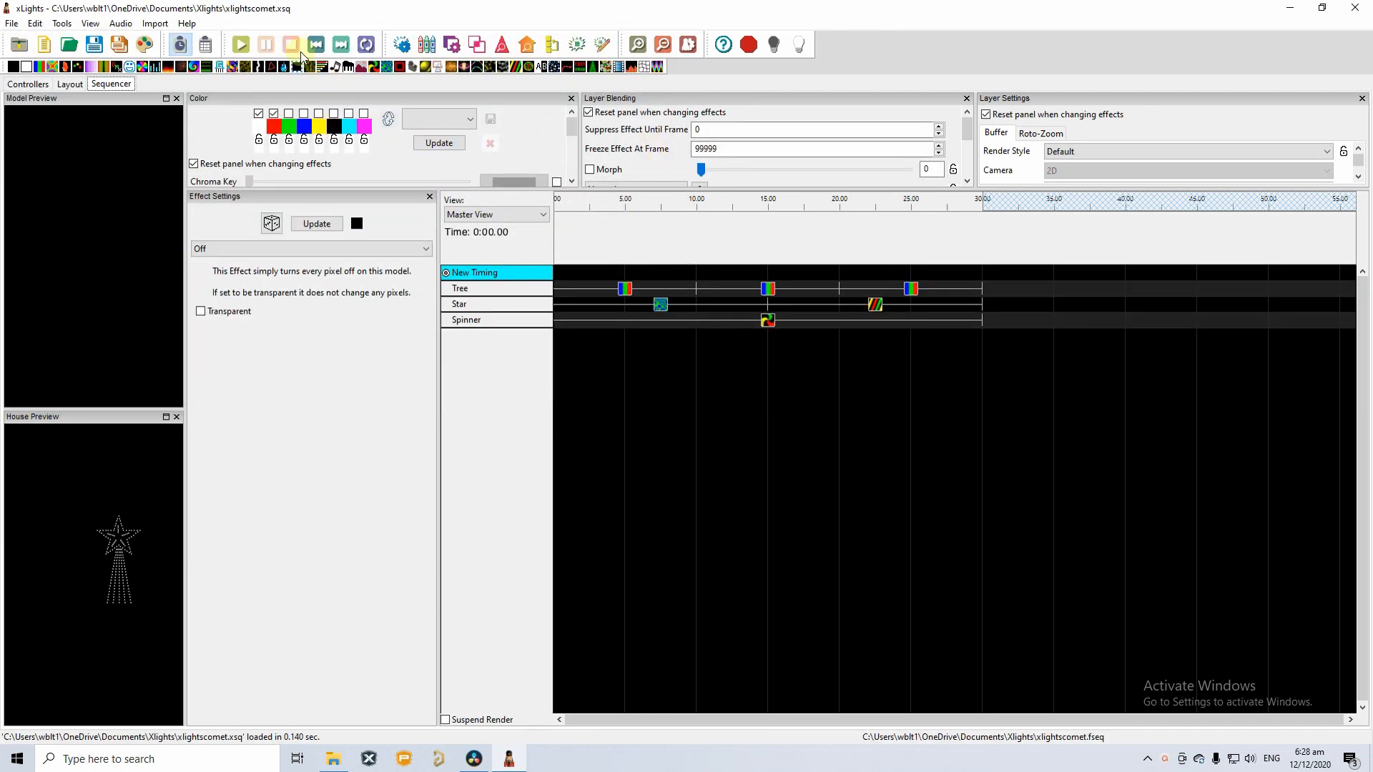
# Play the sequence, stop it, and widen the model and house preview panels.
pyautogui.click(241, 44)
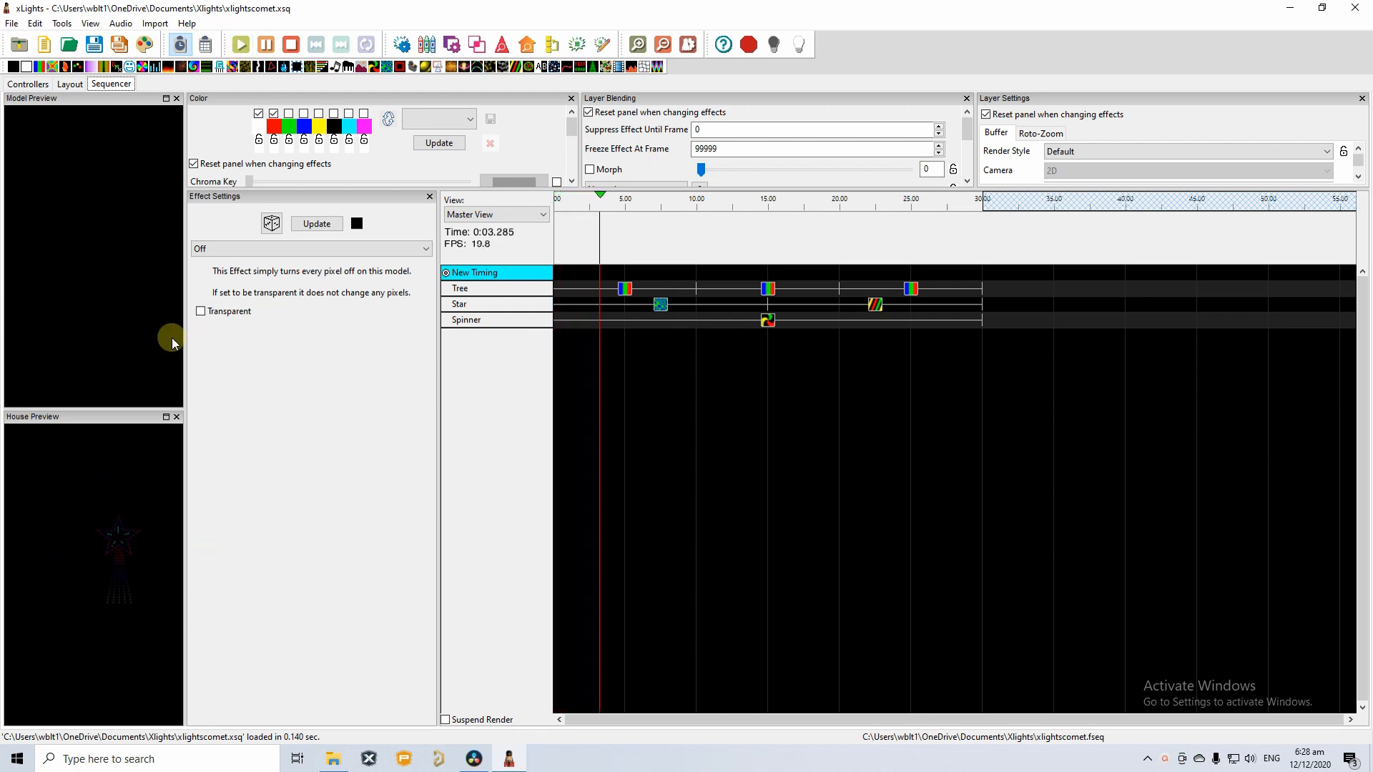
pyautogui.moveTo(185, 347); pyautogui.dragTo(226, 355)
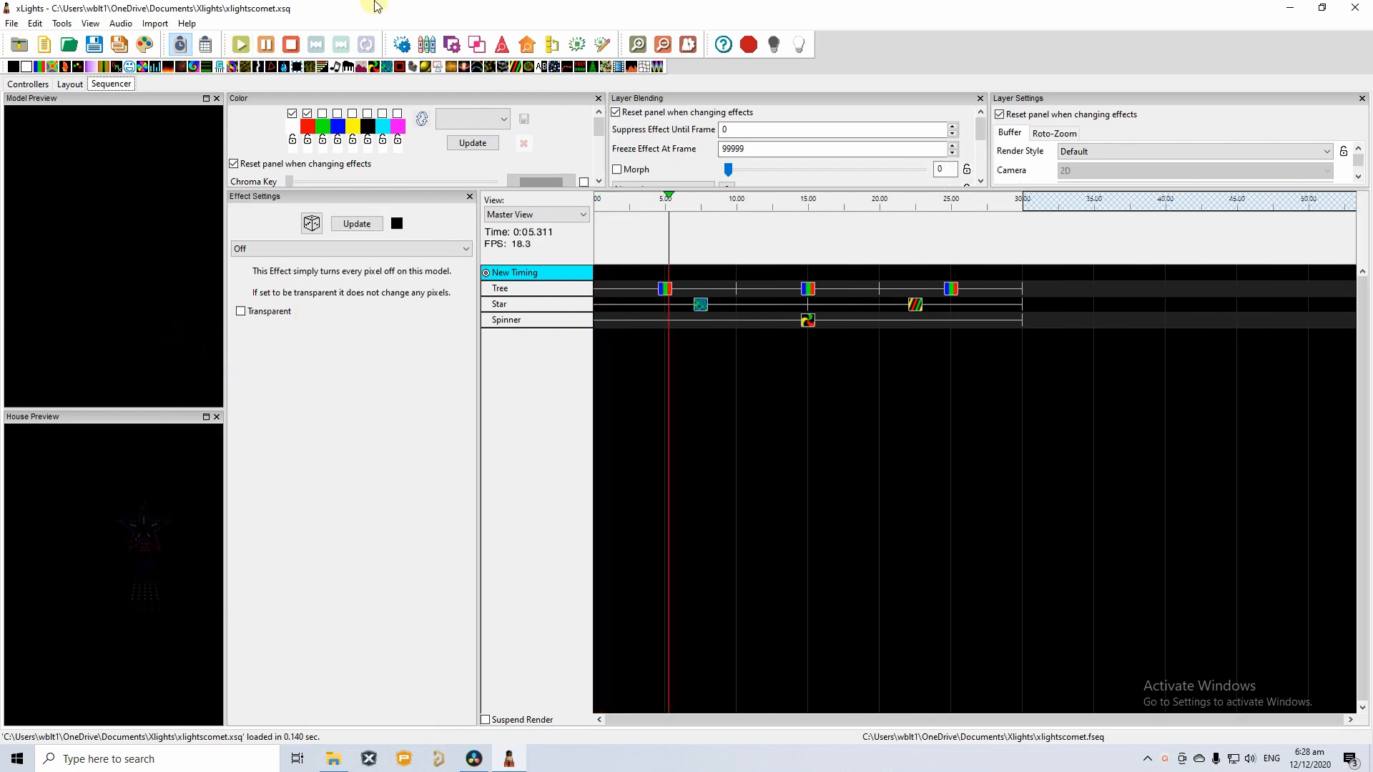
pyautogui.click(291, 45)
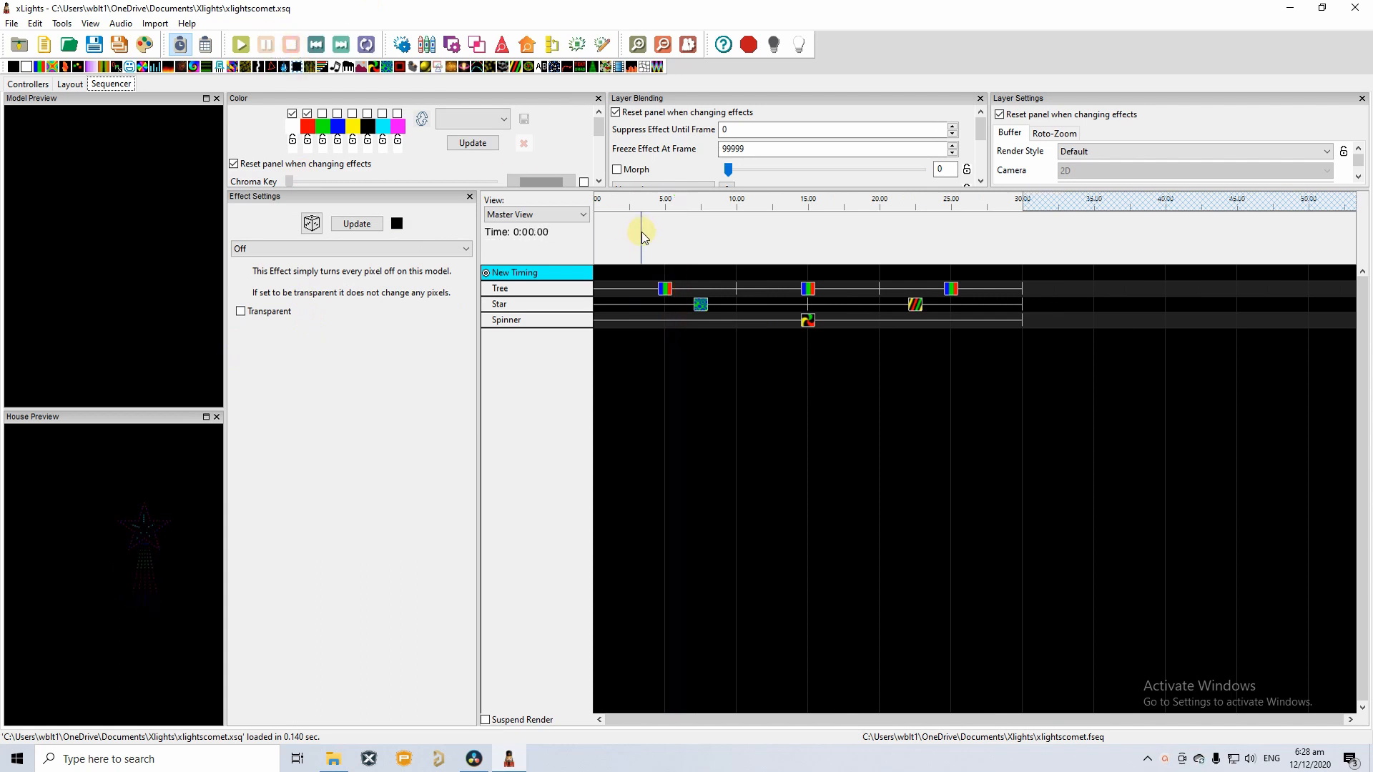
pyautogui.moveTo(226, 513); pyautogui.dragTo(274, 525)
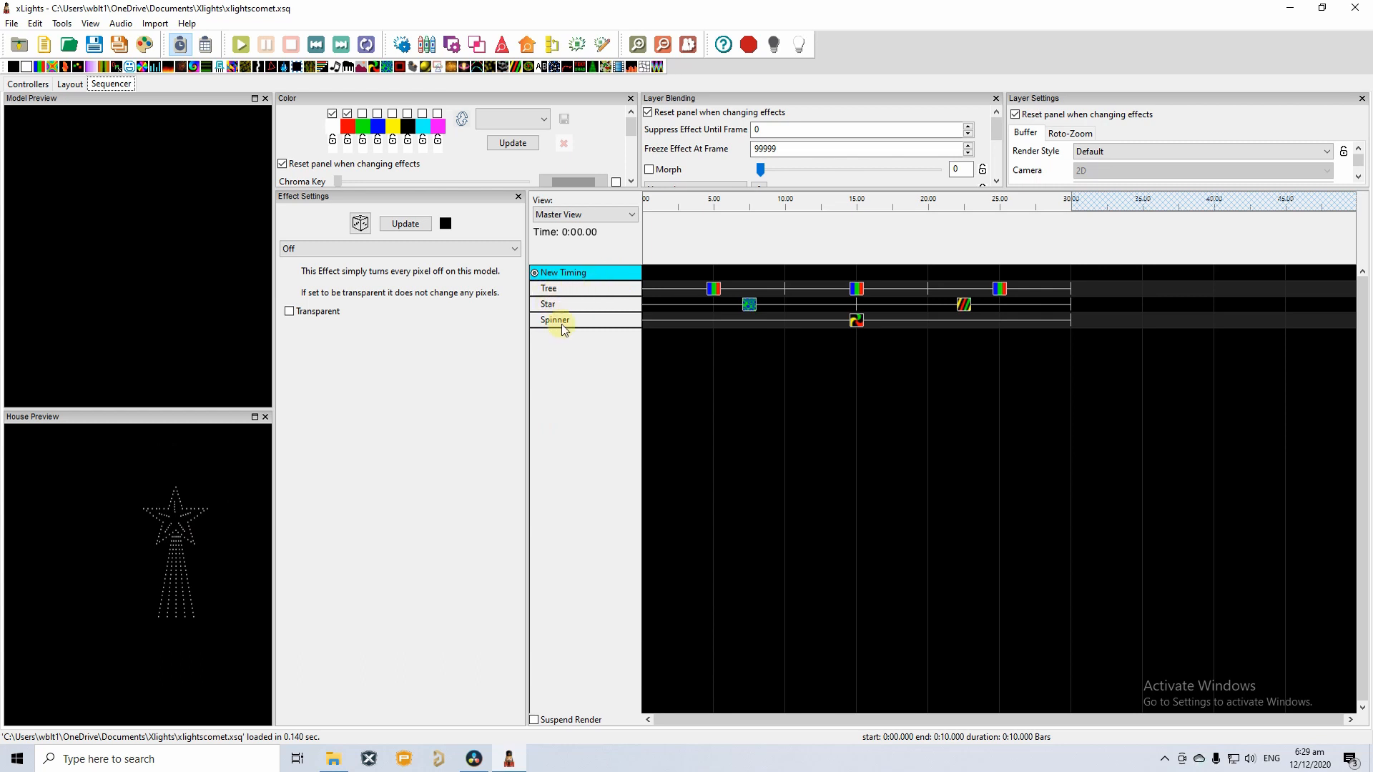
# Expand and collapse the Tree's five strand rows, then place a Bars effect on the first Tree effect.
pyautogui.doubleClick(565, 290)
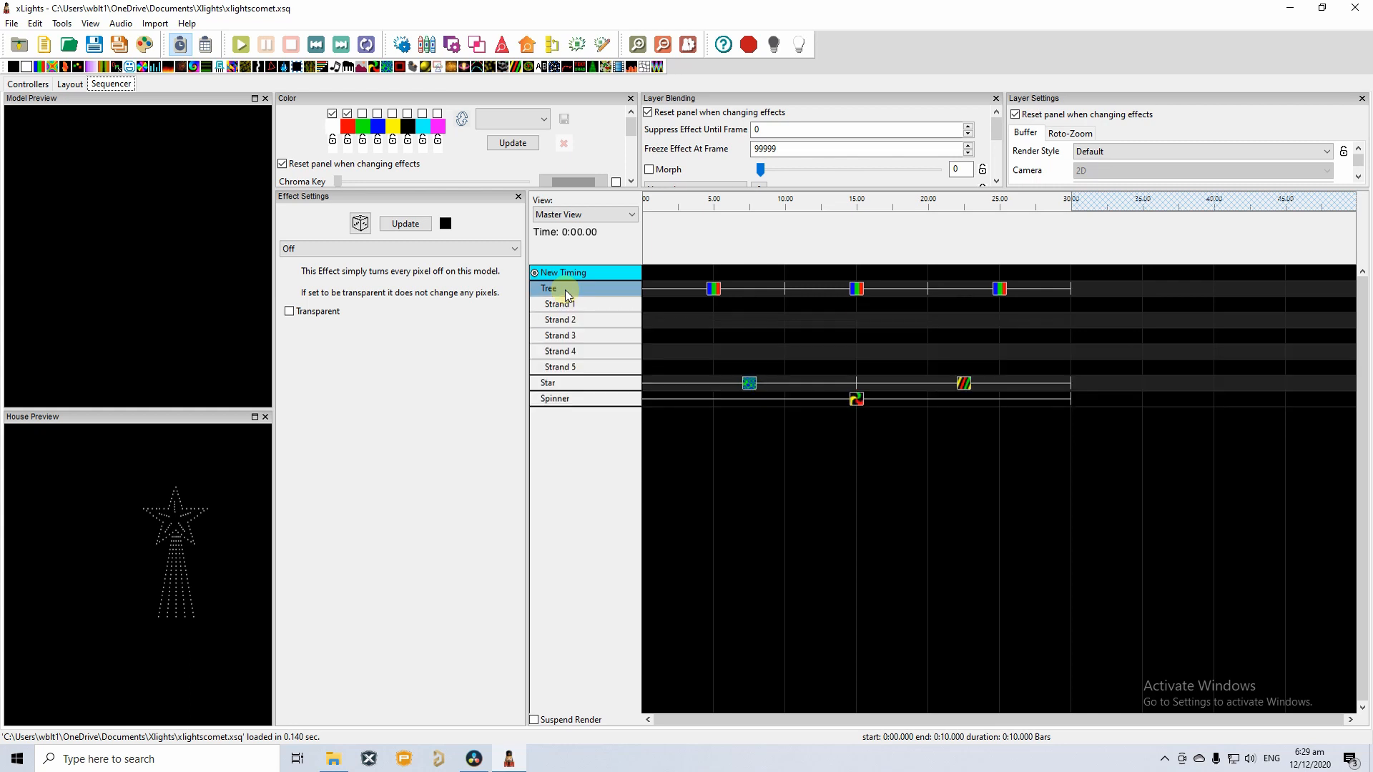
pyautogui.doubleClick(565, 289)
pyautogui.doubleClick(565, 290)
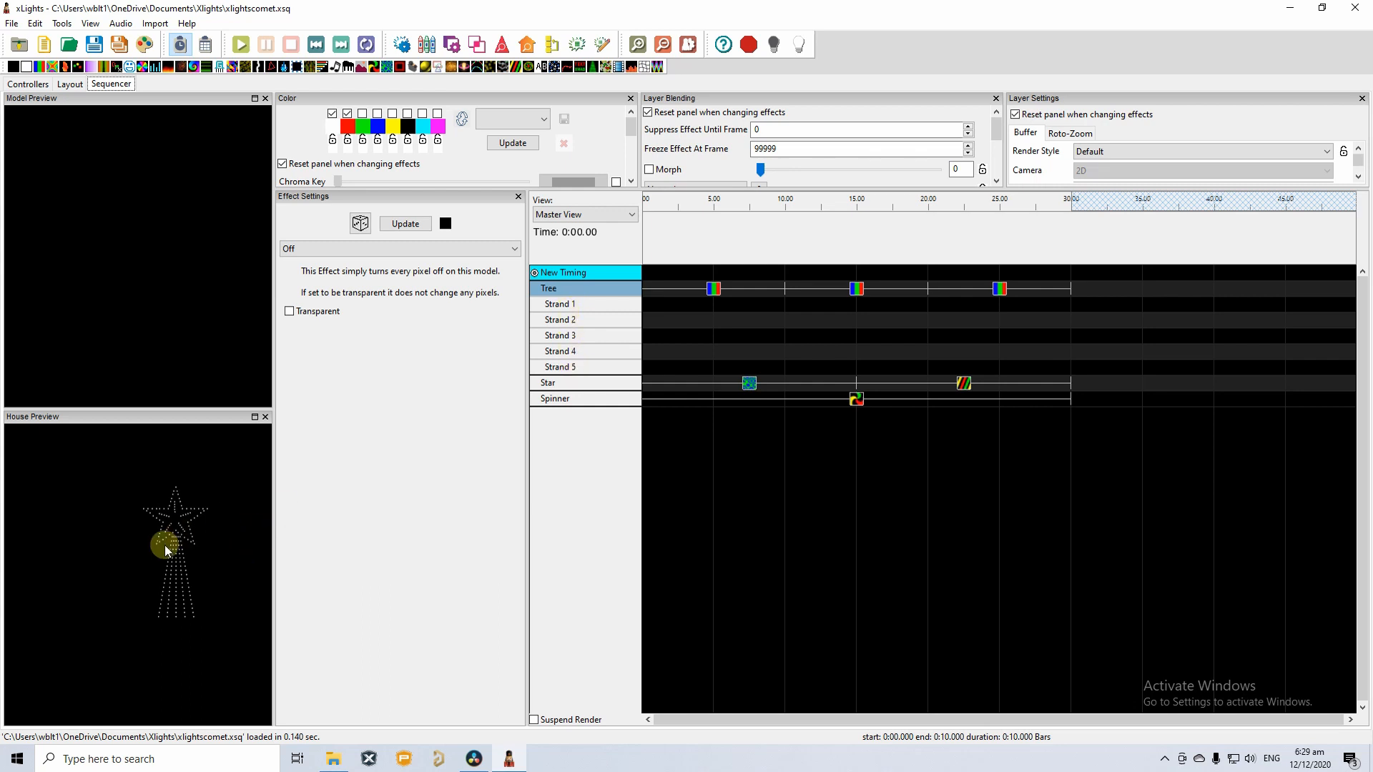
pyautogui.doubleClick(573, 288)
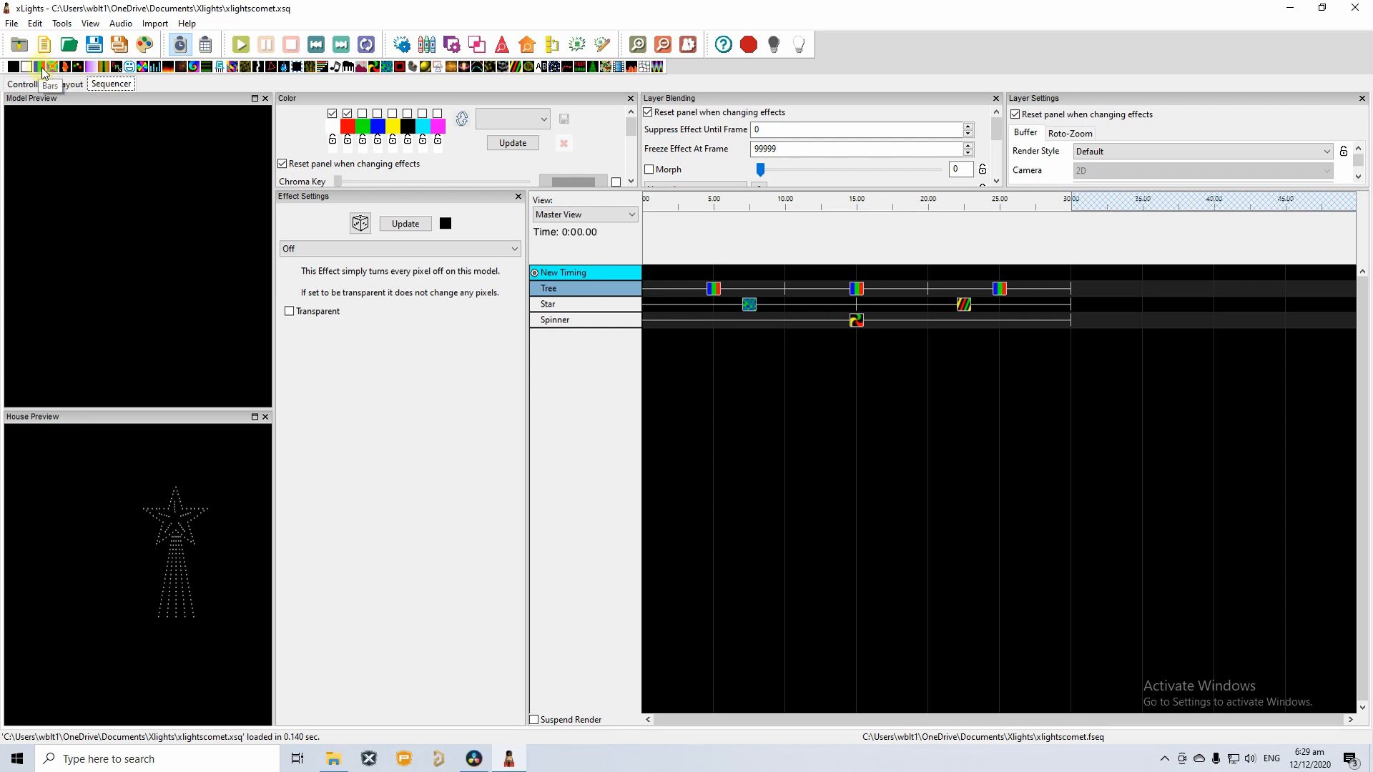
pyautogui.moveTo(41, 70); pyautogui.dragTo(715, 295)
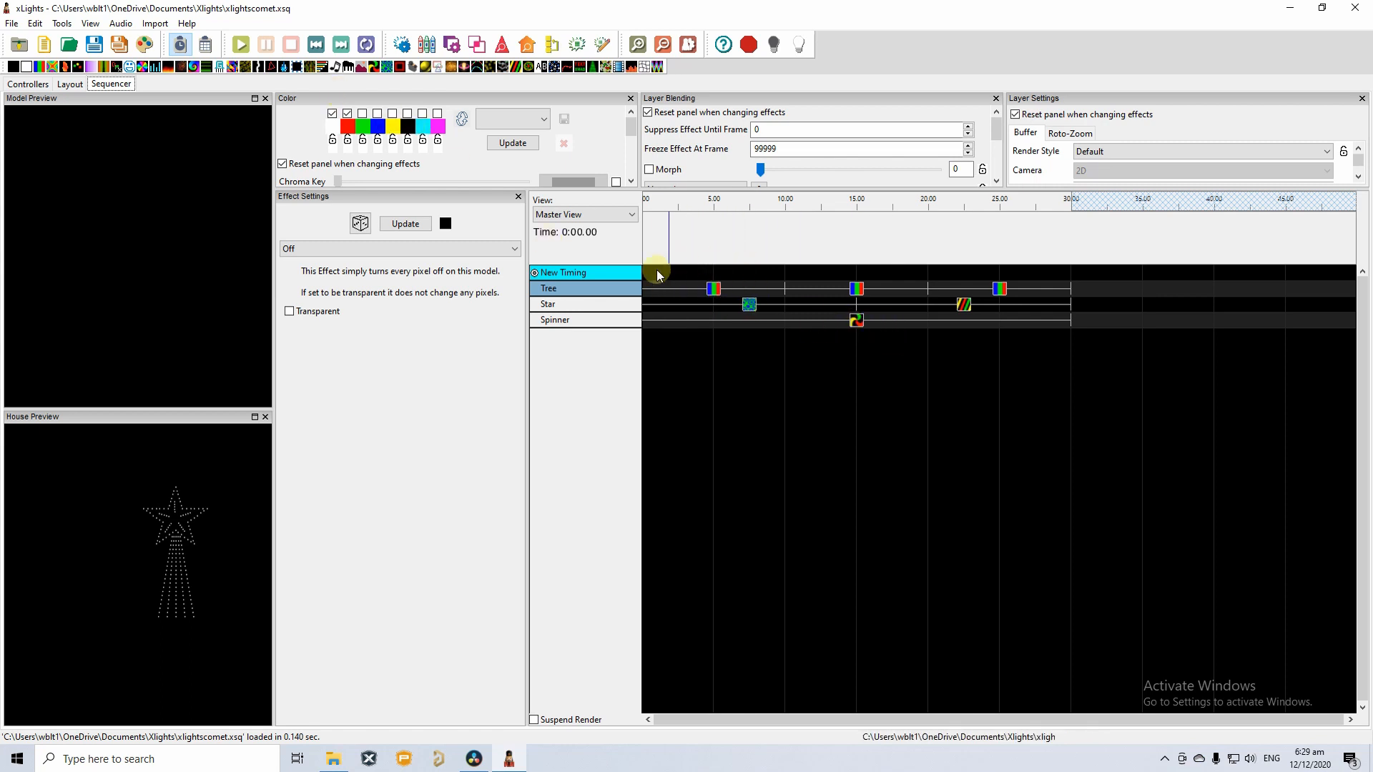
pyautogui.click(713, 292)
pyautogui.click(393, 313)
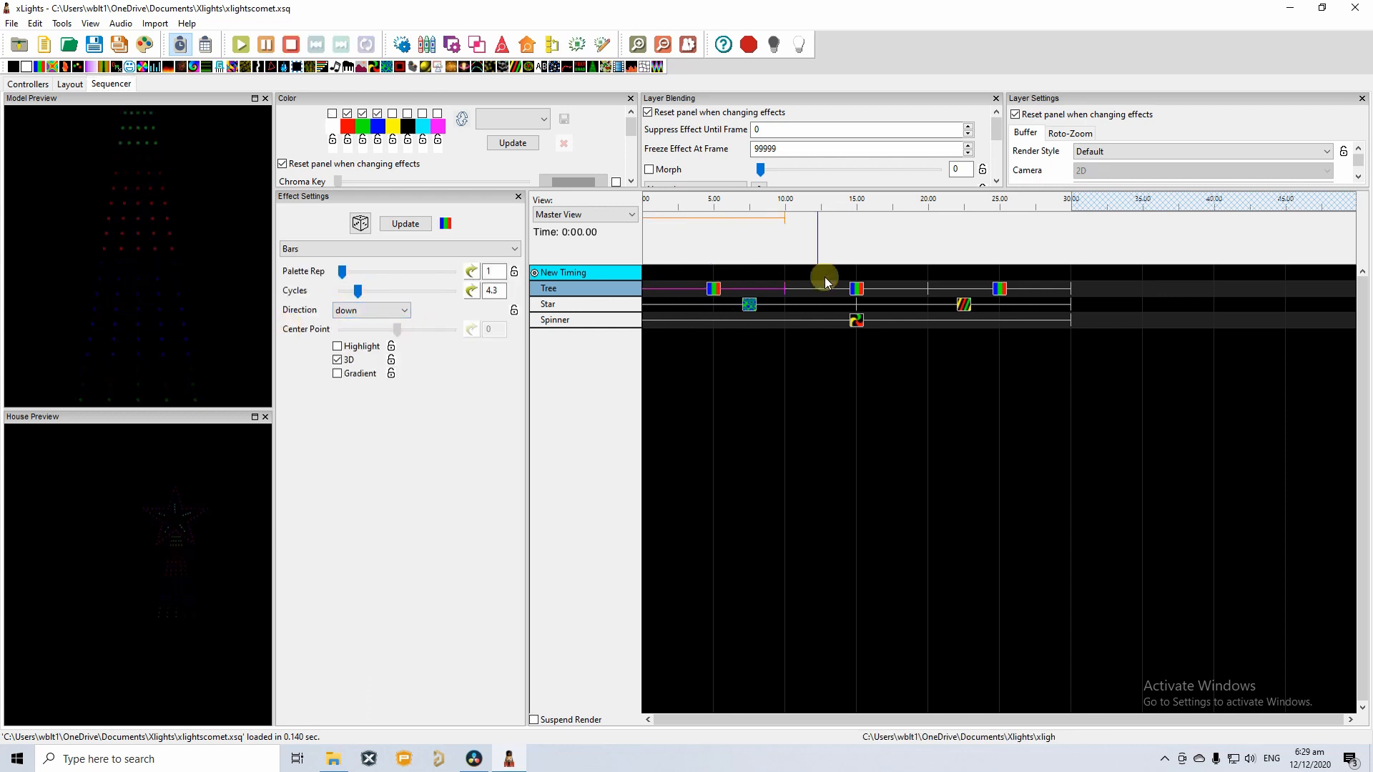
pyautogui.click(855, 288)
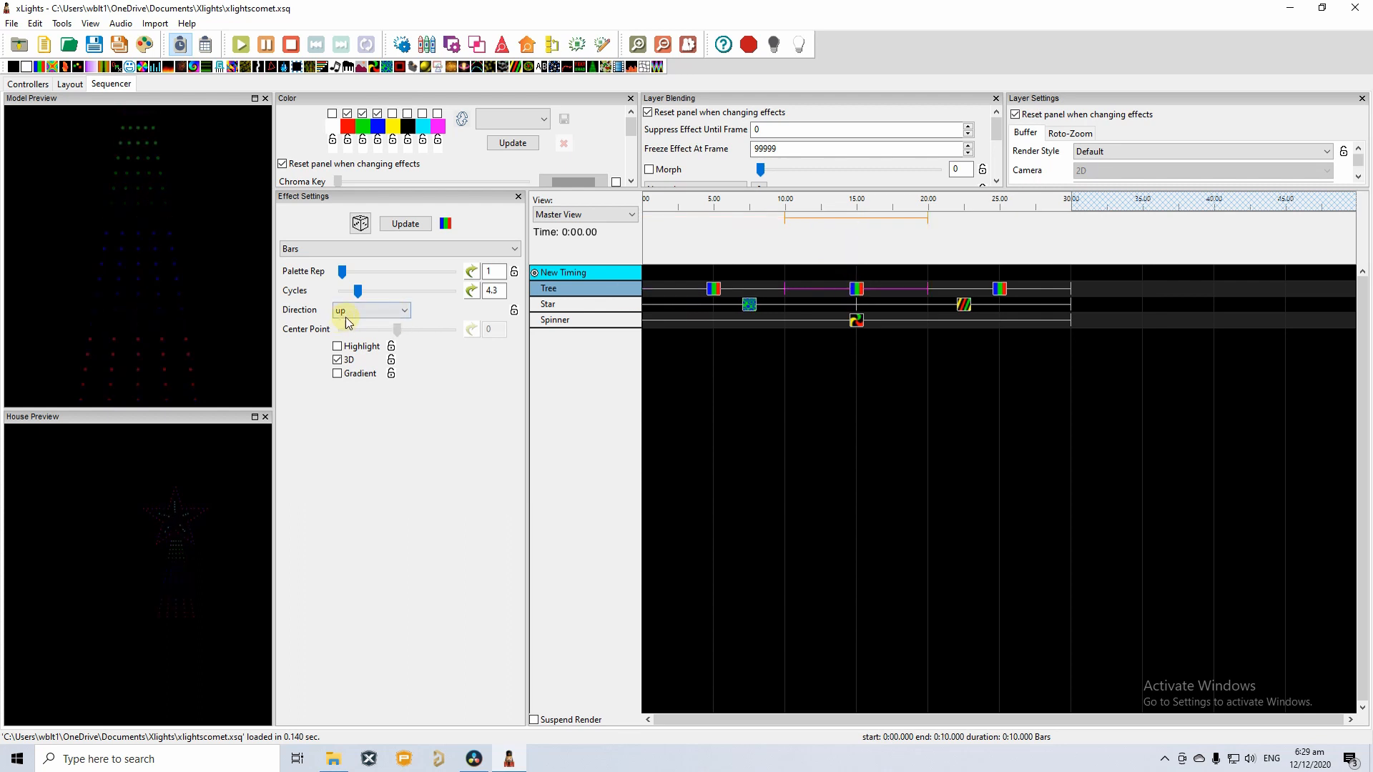
pyautogui.click(776, 273)
pyautogui.click(1001, 289)
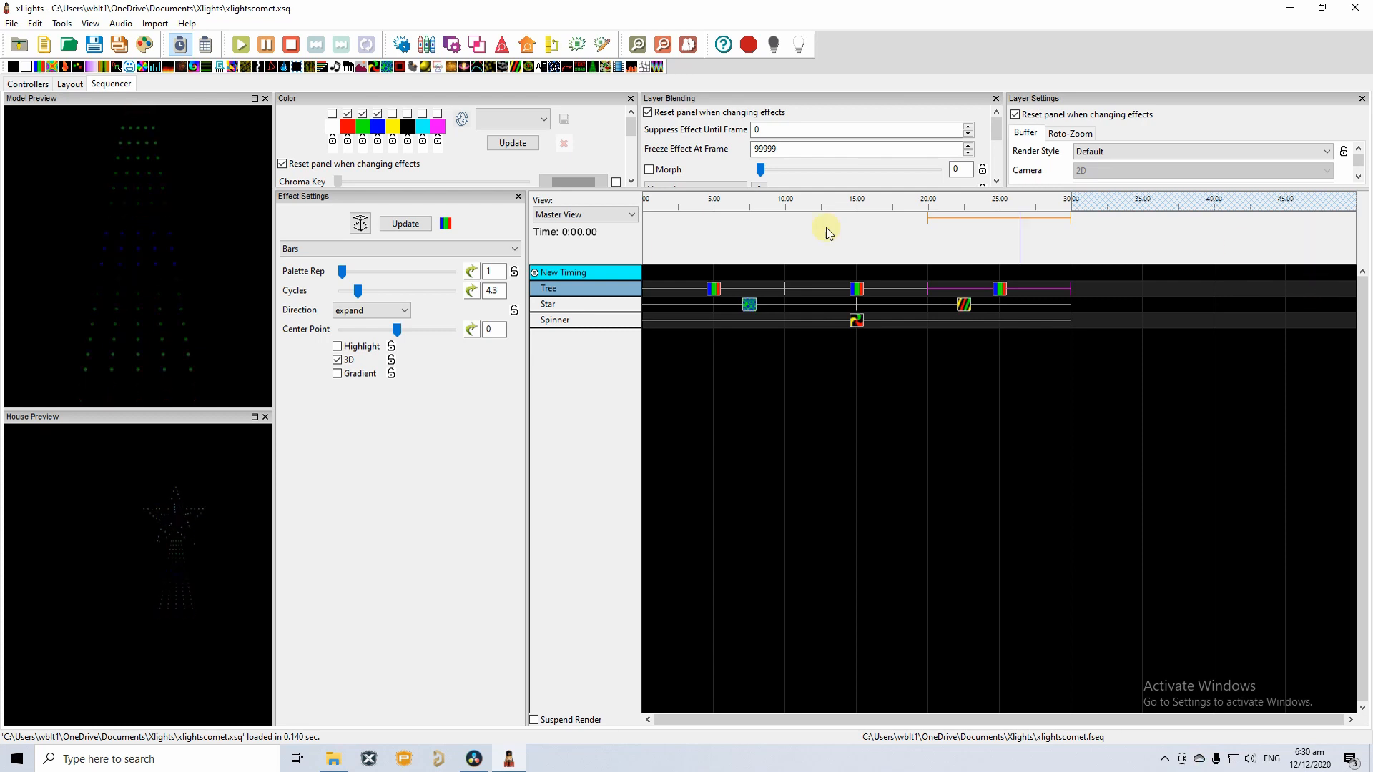
pyautogui.click(551, 304)
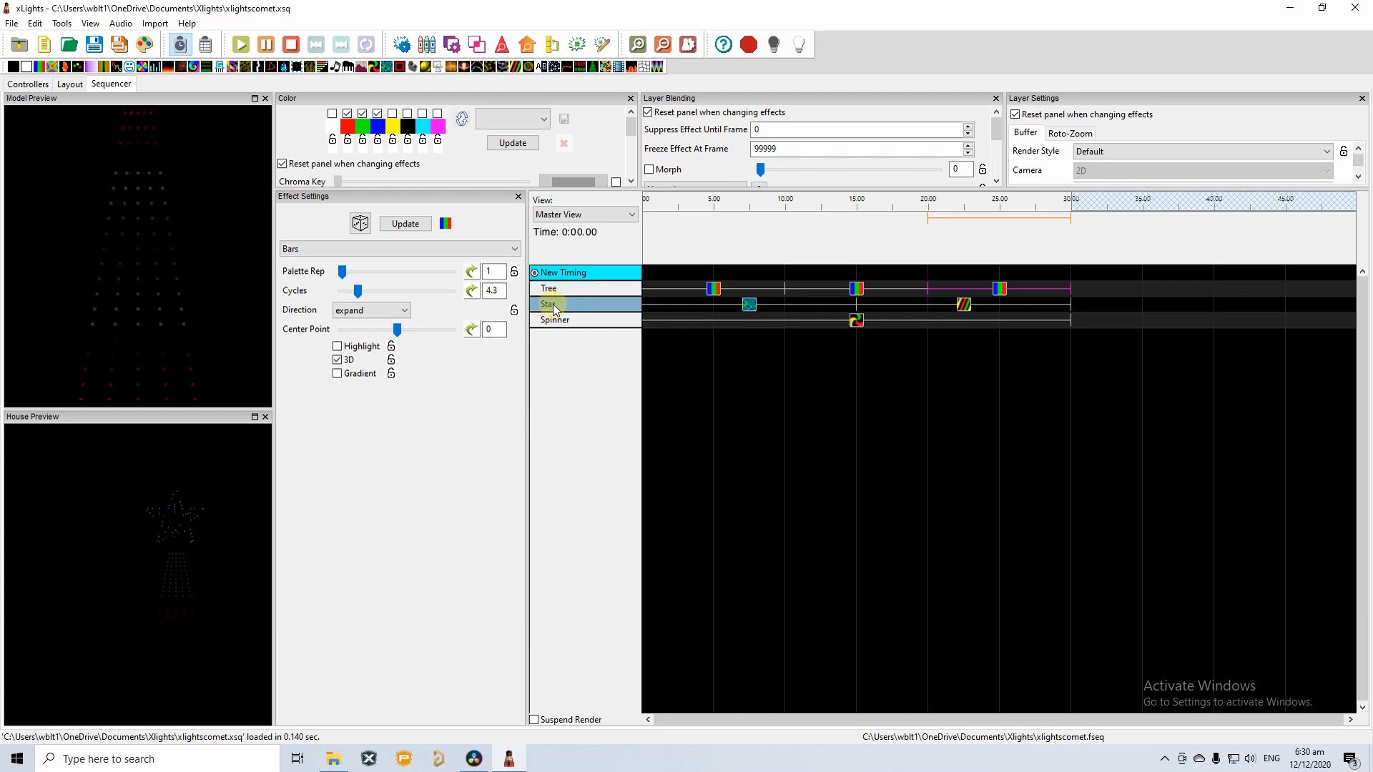
pyautogui.click(750, 308)
pyautogui.click(750, 307)
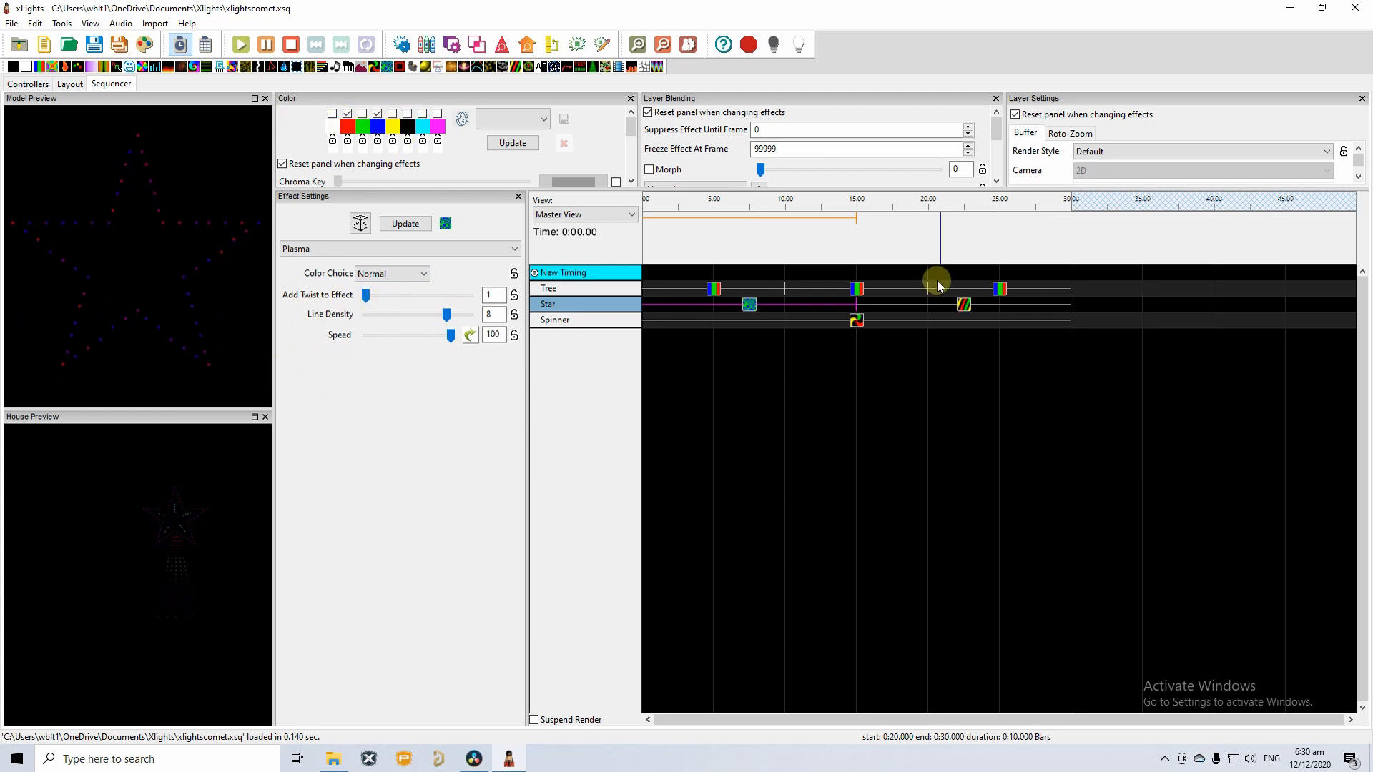
pyautogui.click(970, 309)
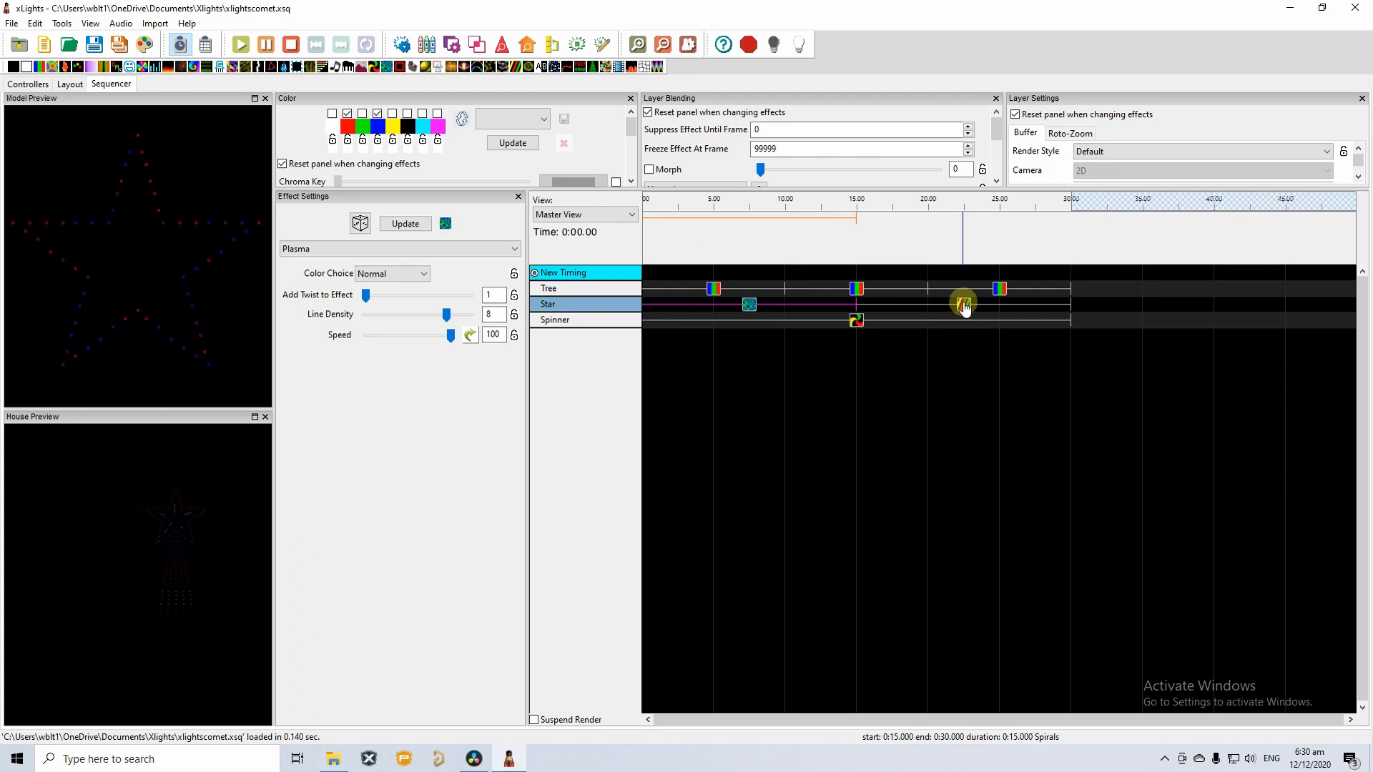
pyautogui.click(965, 306)
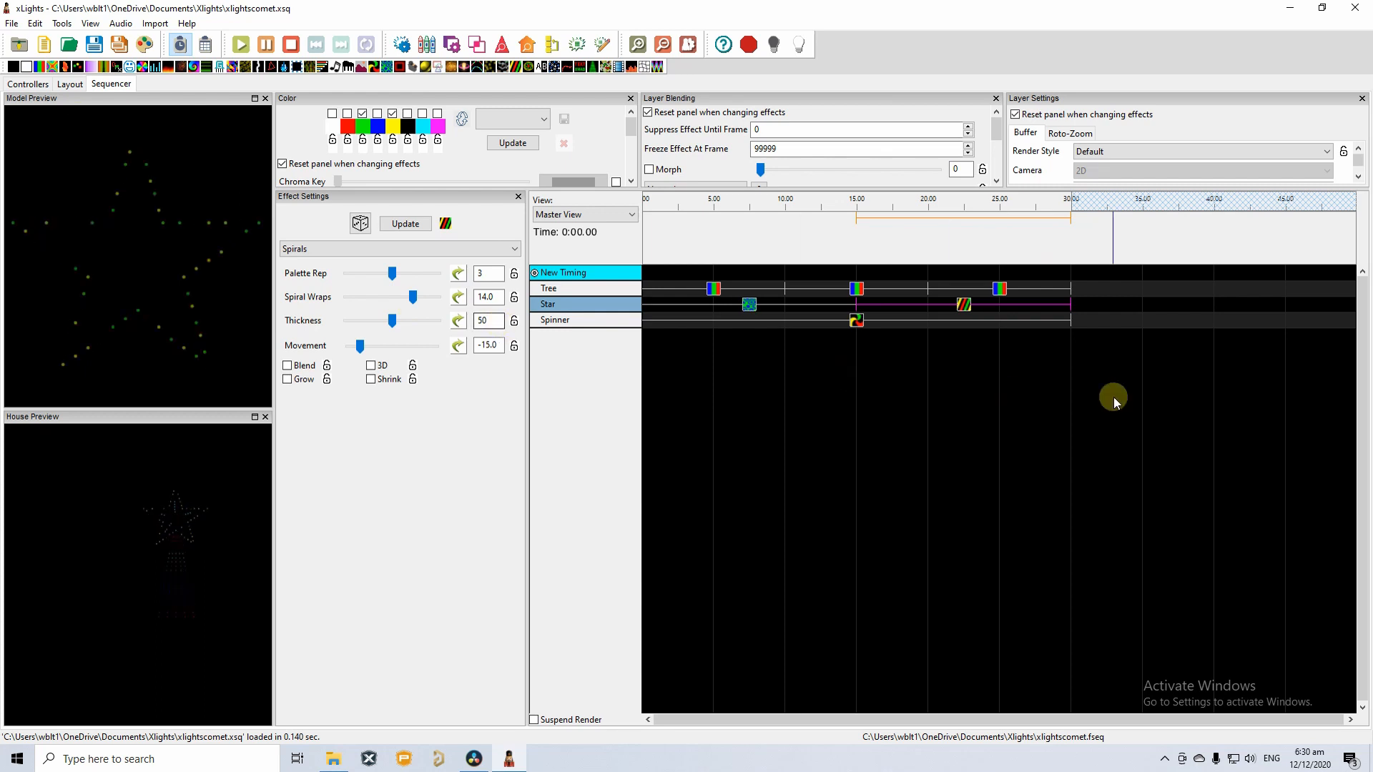
pyautogui.click(857, 321)
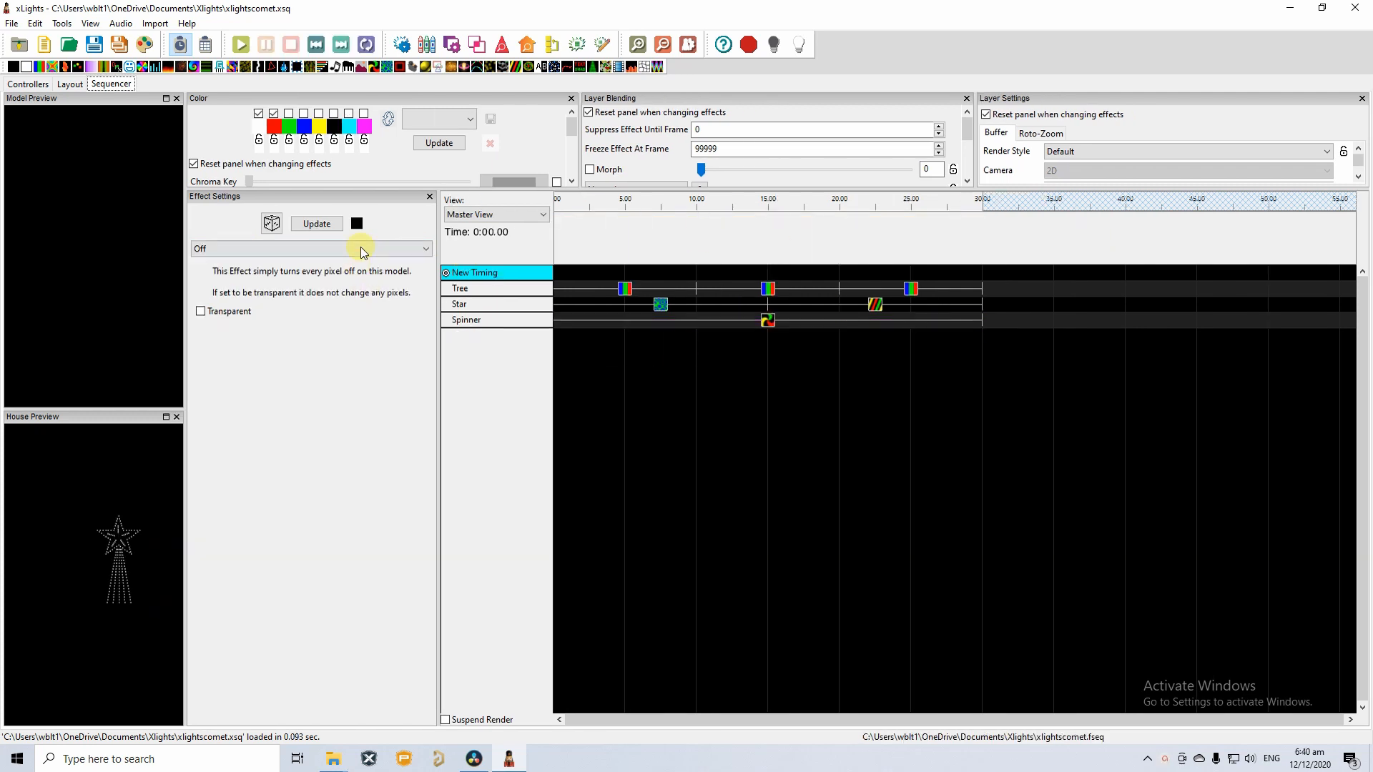
# Make the colour settings area taller and view the first Tree Bars effect's colour settings.
pyautogui.moveTo(376, 191); pyautogui.dragTo(363, 257)
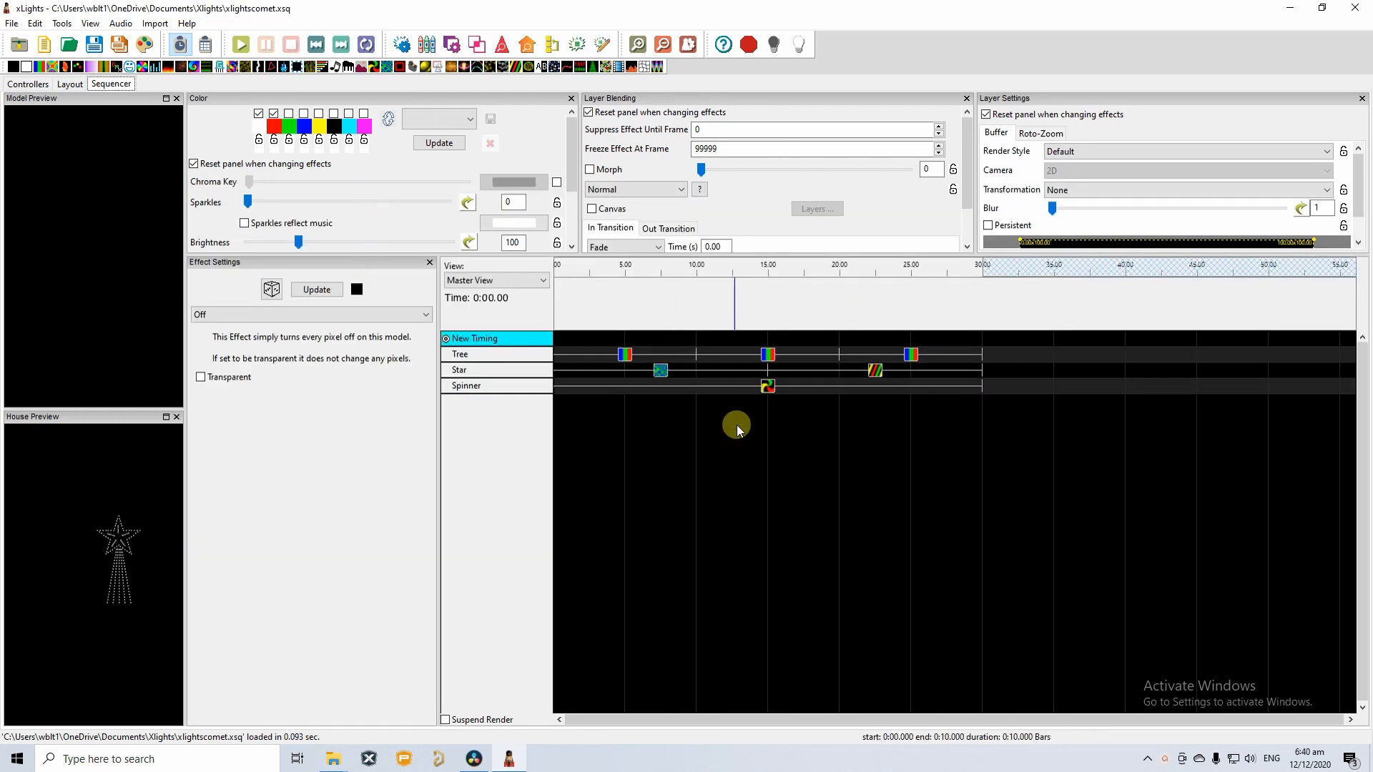
pyautogui.click(629, 355)
pyautogui.click(629, 355)
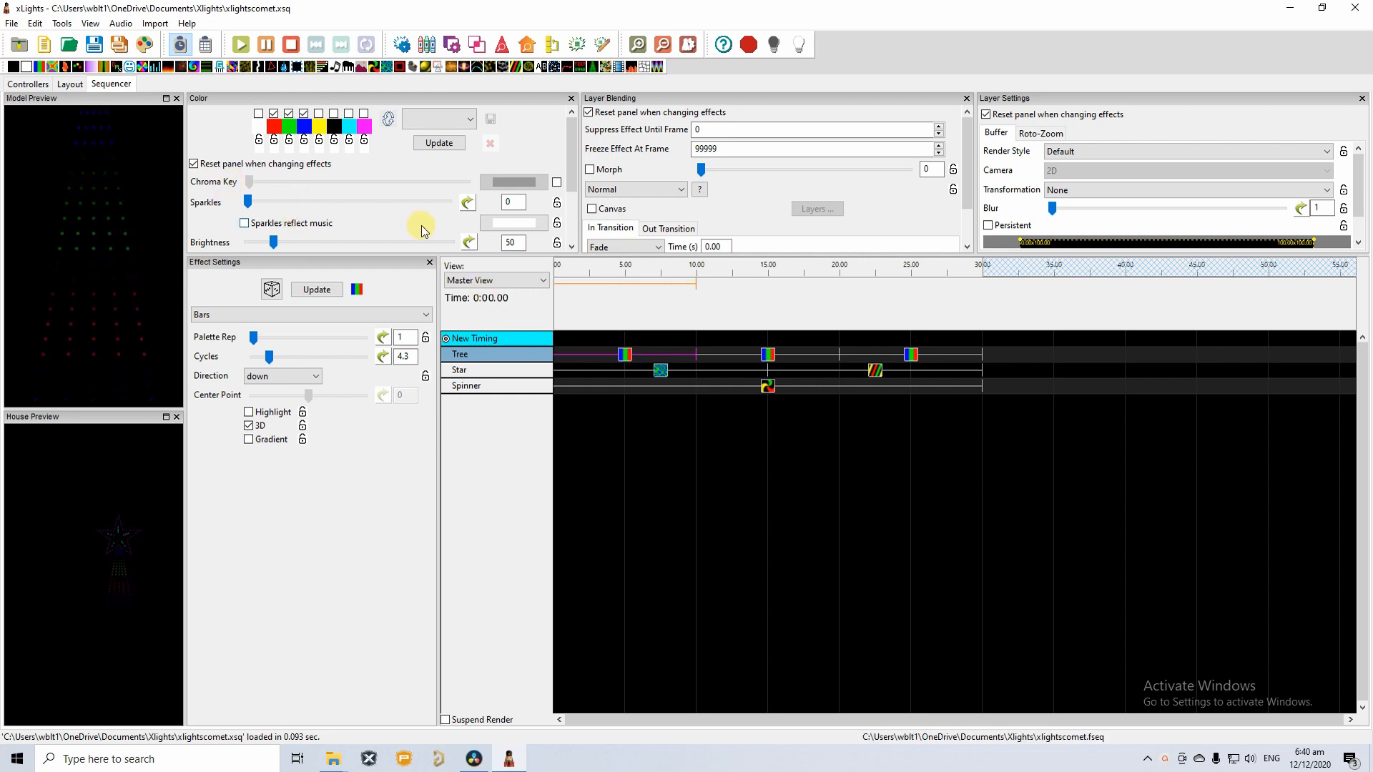
pyautogui.scroll(-2, 514, 202)
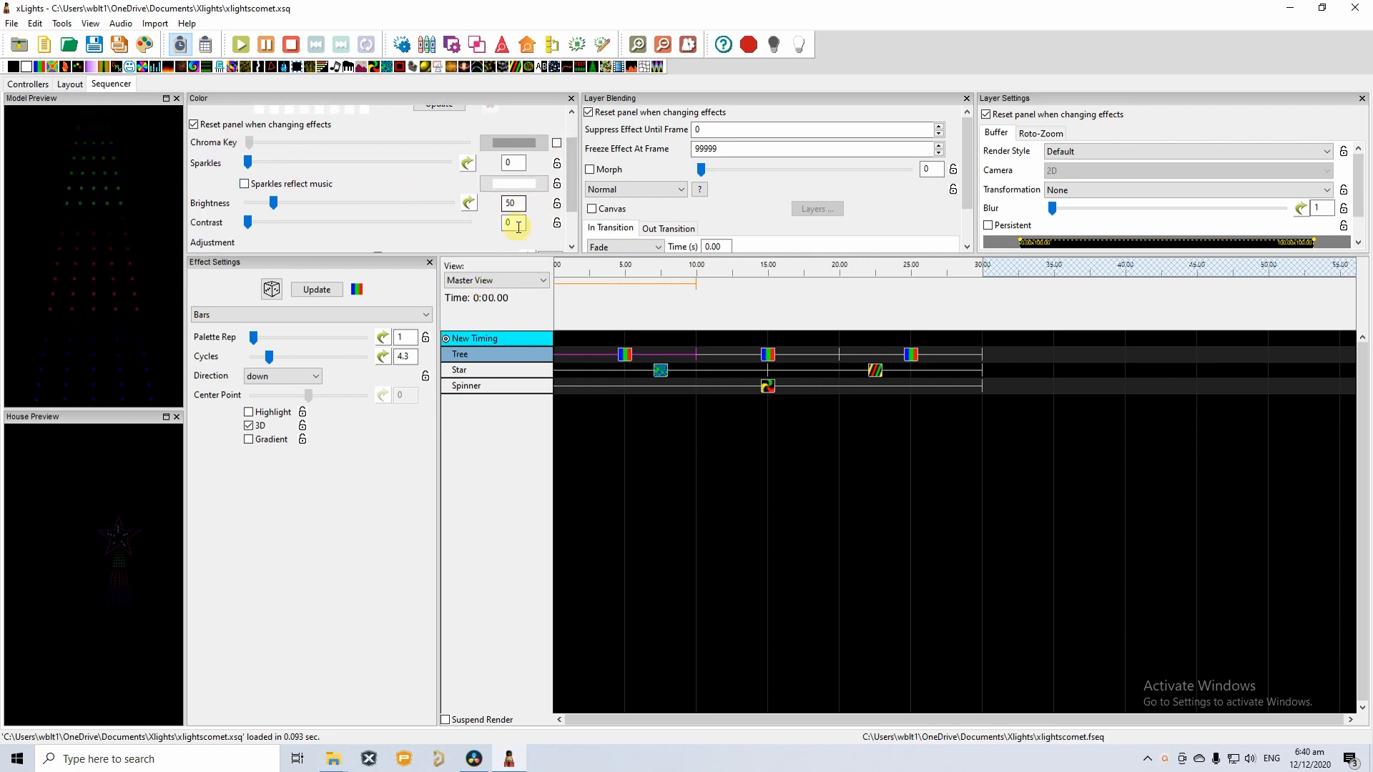
# Inspect the Tree Bars effects at 15 s and 25 s, Star Plasma and Spirals, and Spinner Pinwheel.
pyautogui.click(767, 355)
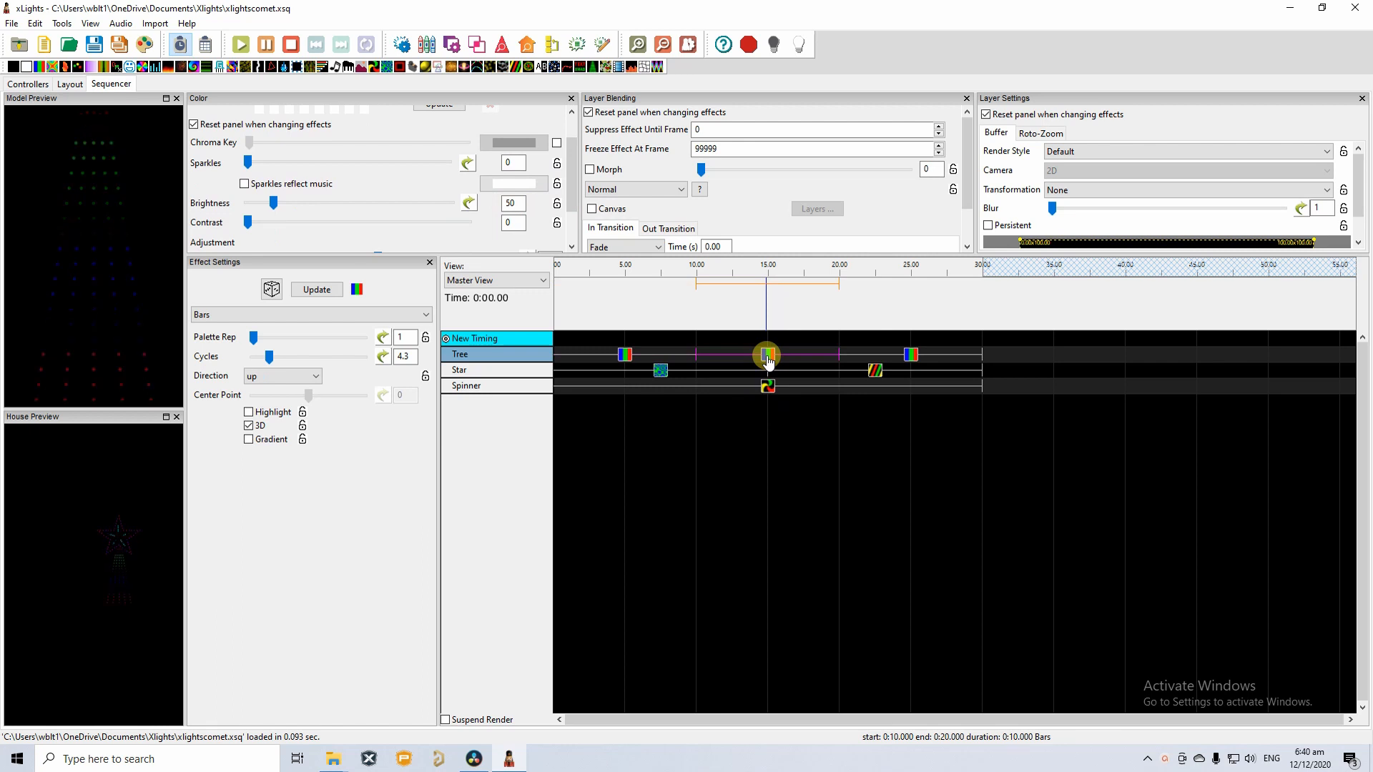
pyautogui.click(909, 356)
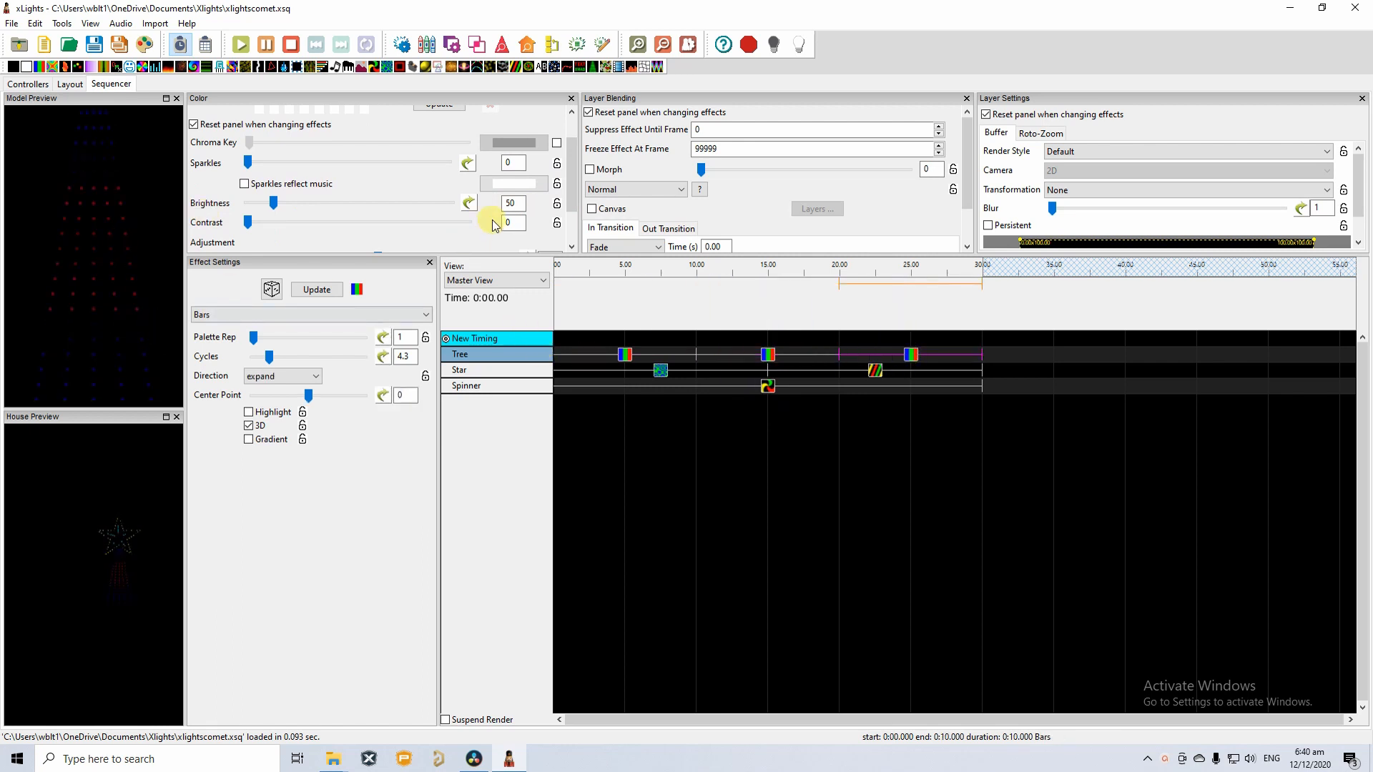
pyautogui.click(661, 372)
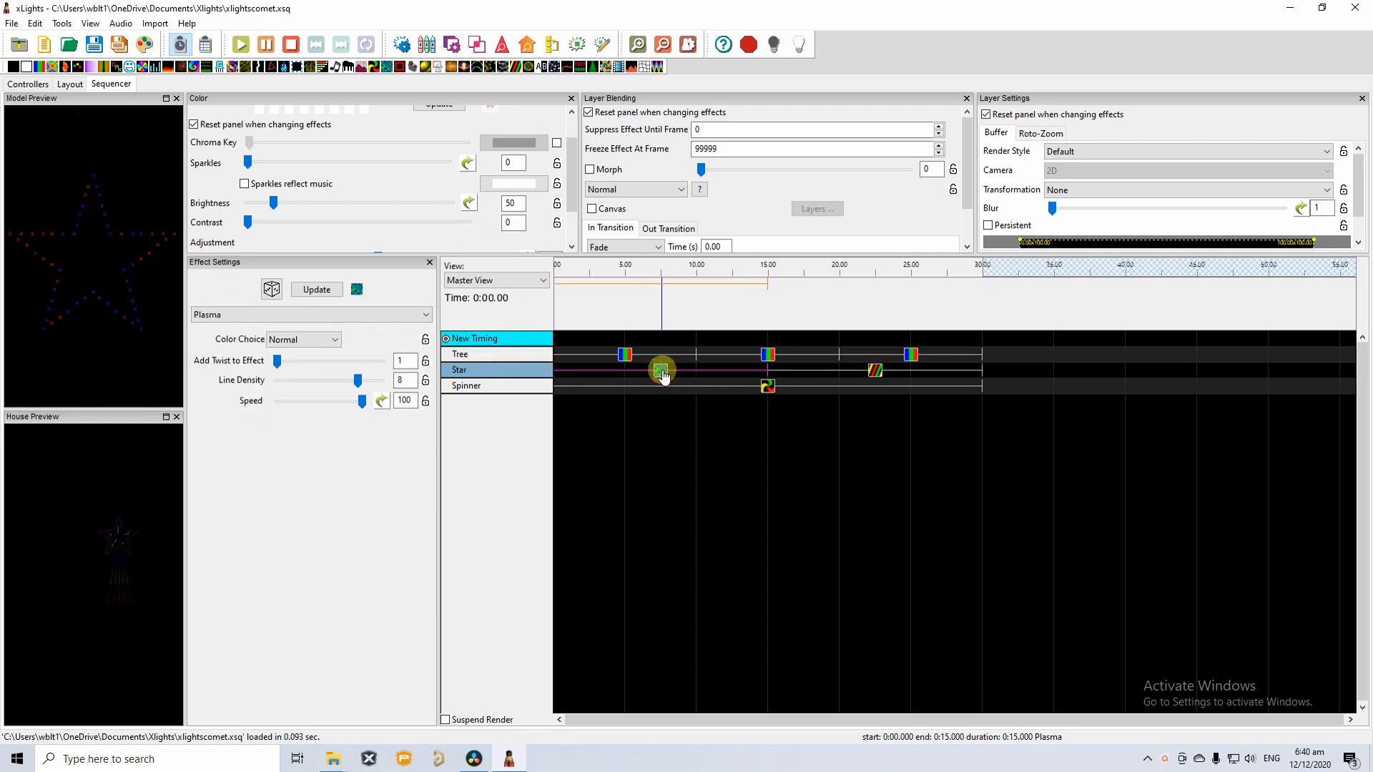
pyautogui.click(875, 371)
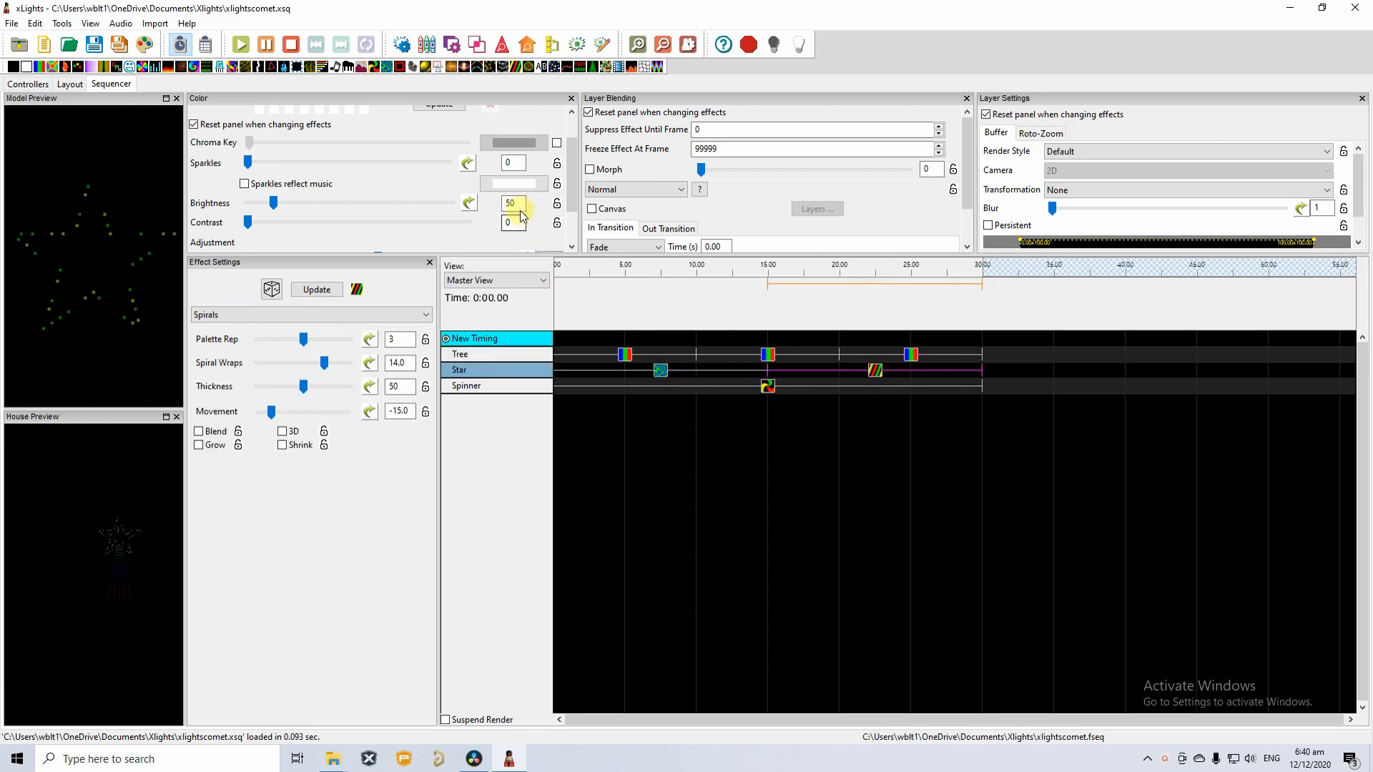
pyautogui.click(765, 386)
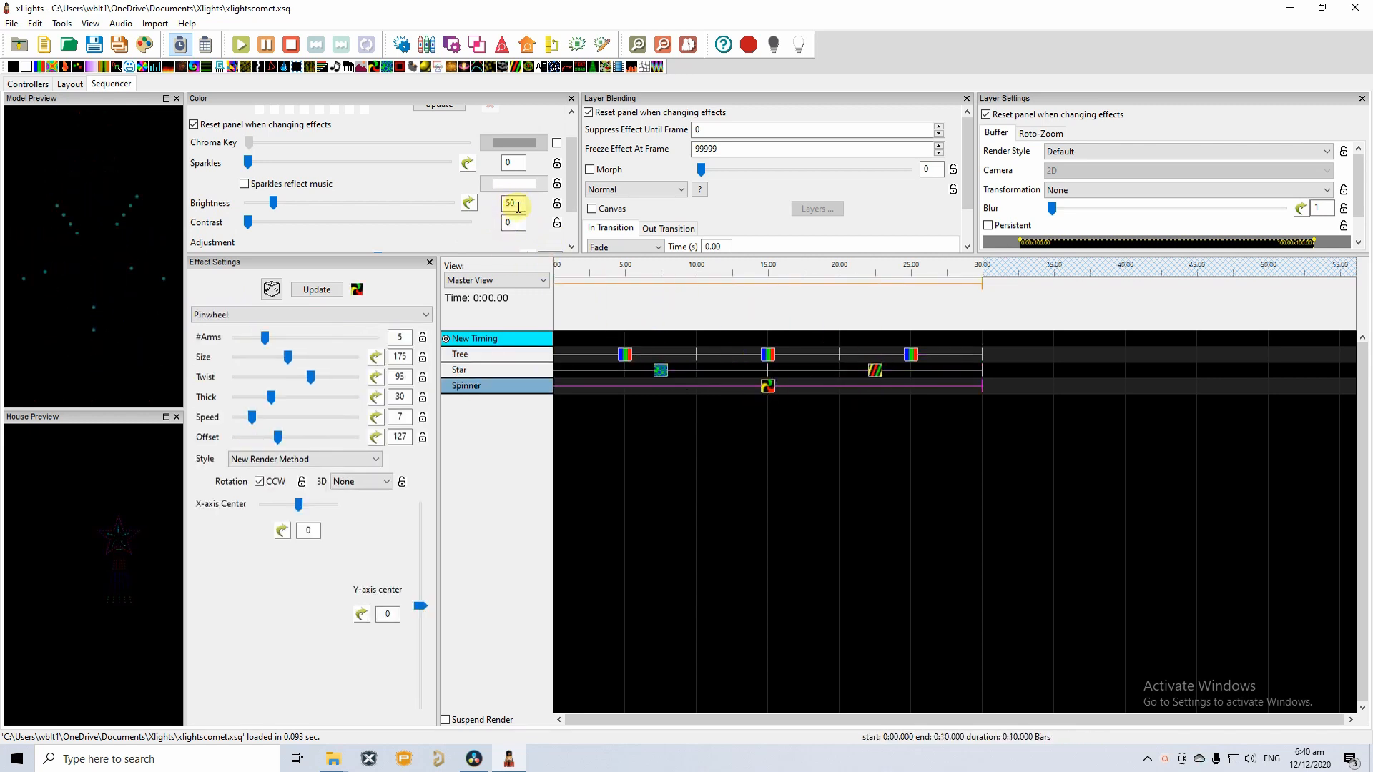